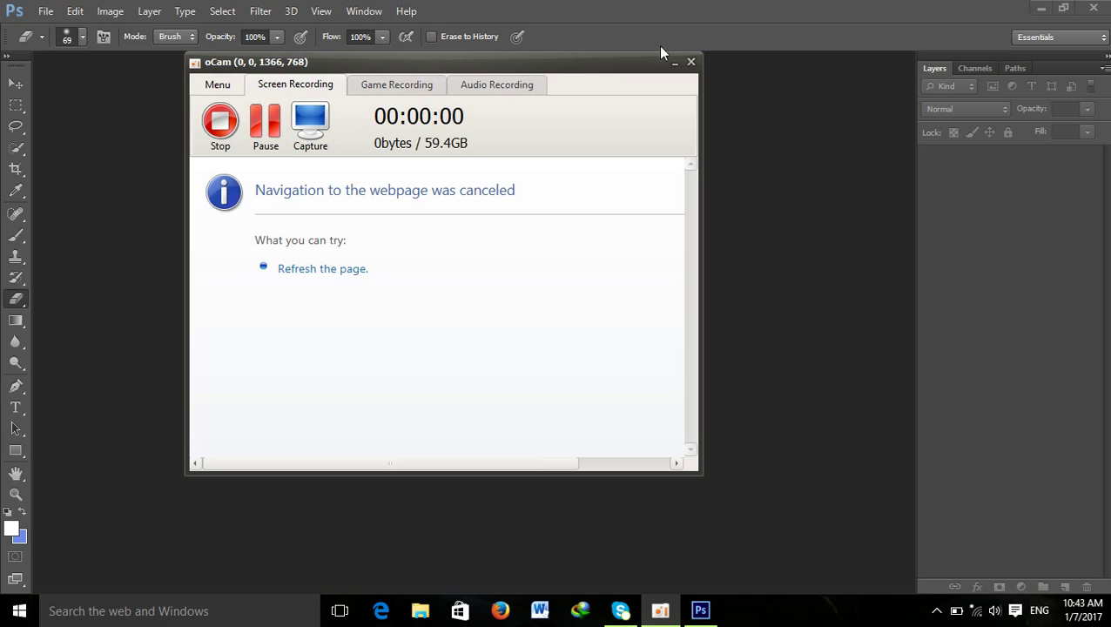
Open image 15878953 from the Pictures library
{"action": "left_click", "coordinate": [678, 63]}
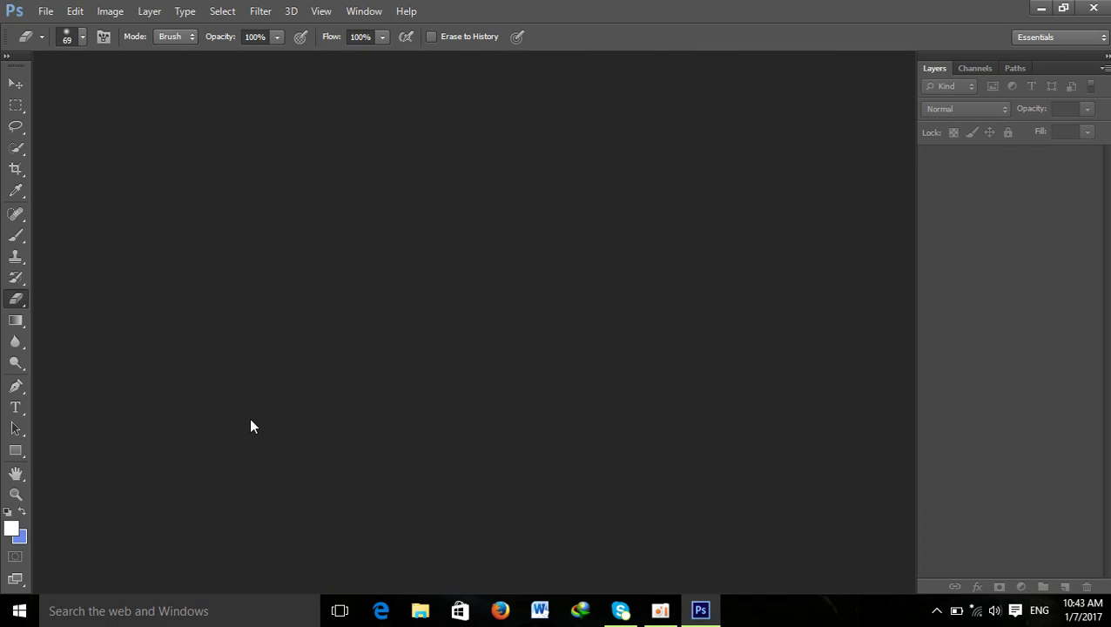
{"action": "left_click", "coordinate": [1041, 8]}
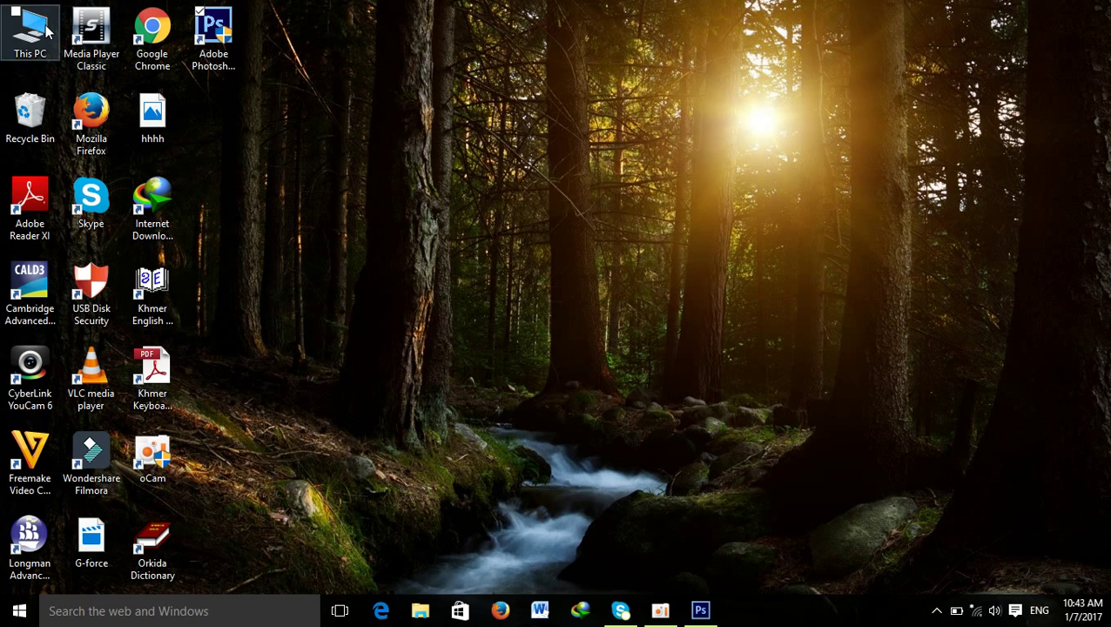
{"action": "left_click", "coordinate": [700, 609]}
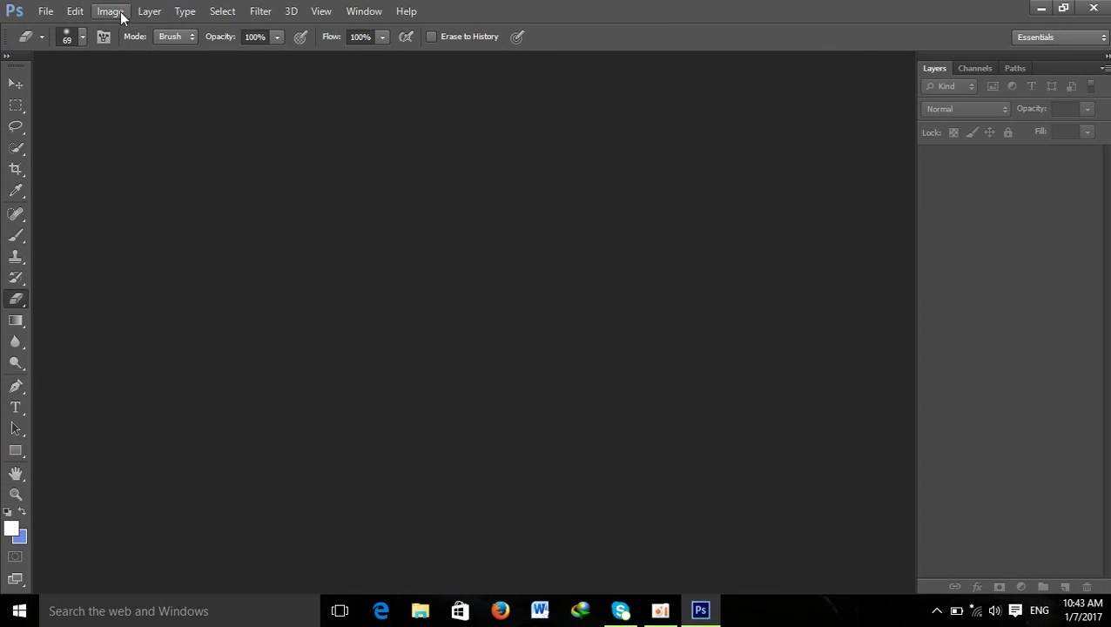
{"action": "left_click", "coordinate": [45, 11]}
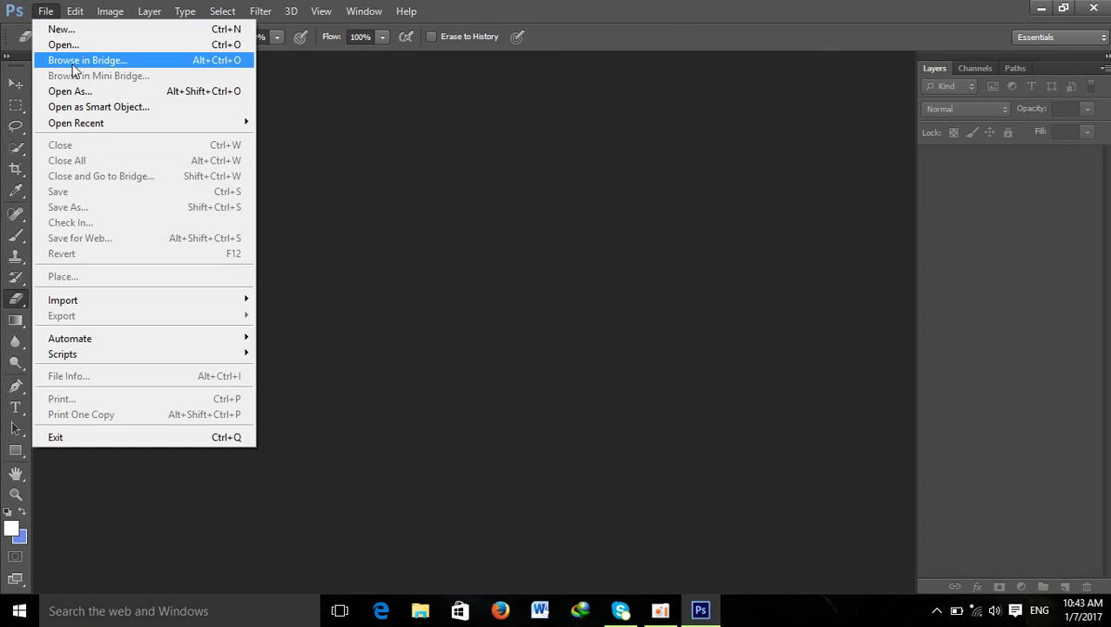
{"action": "left_click", "coordinate": [74, 51]}
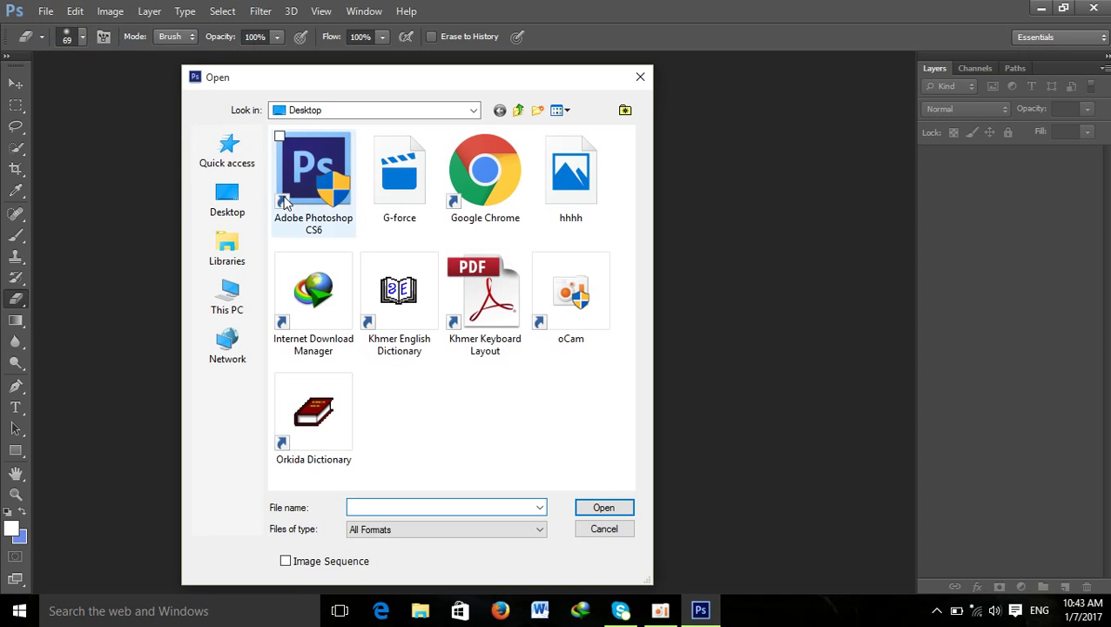
{"action": "left_click", "coordinate": [244, 205]}
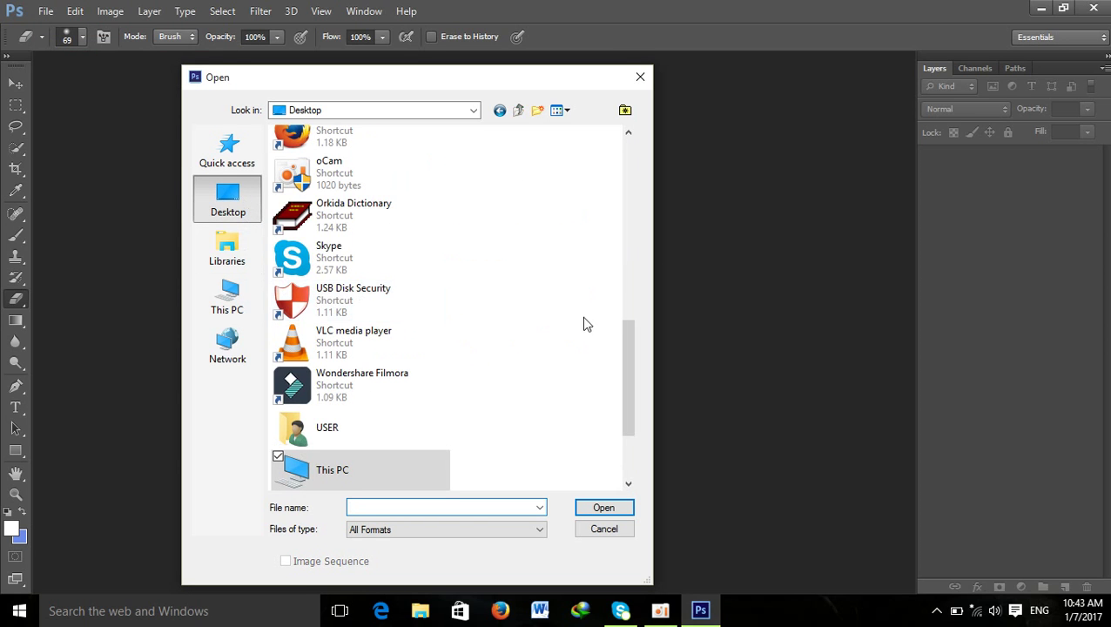
{"action": "left_click", "coordinate": [230, 251]}
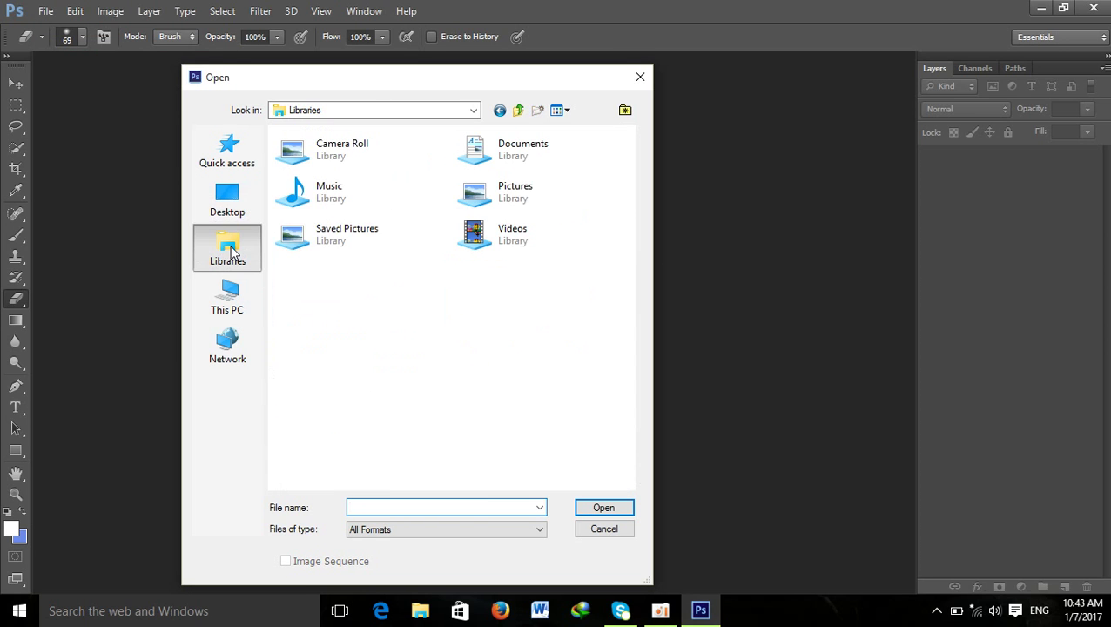
{"action": "double_click", "coordinate": [521, 182]}
{"action": "left_click", "coordinate": [313, 280]}
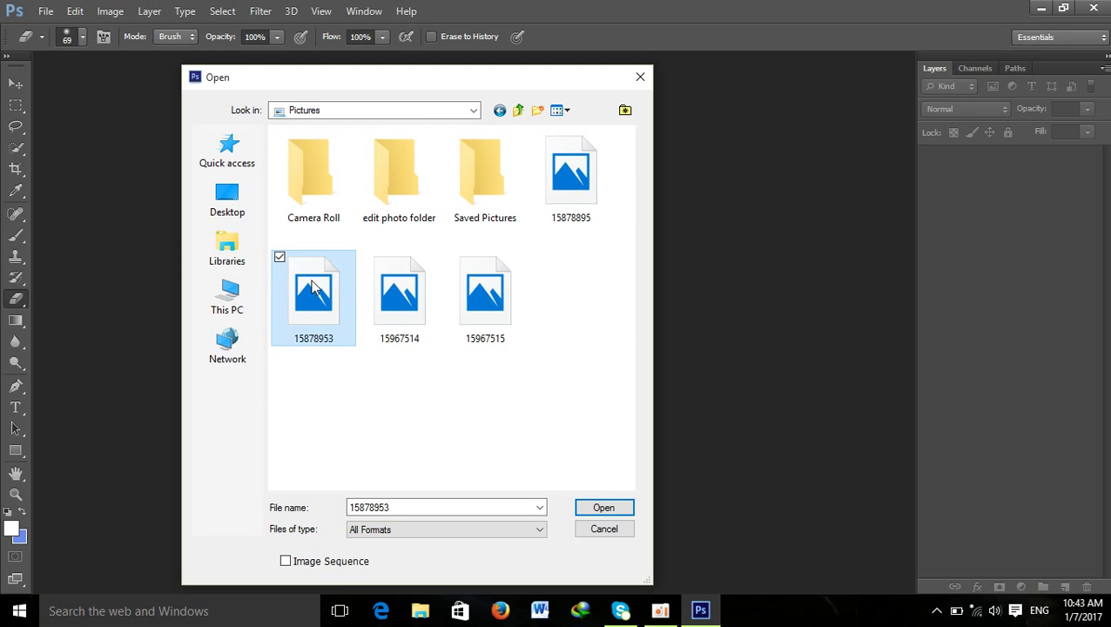
{"action": "left_click", "coordinate": [612, 506]}
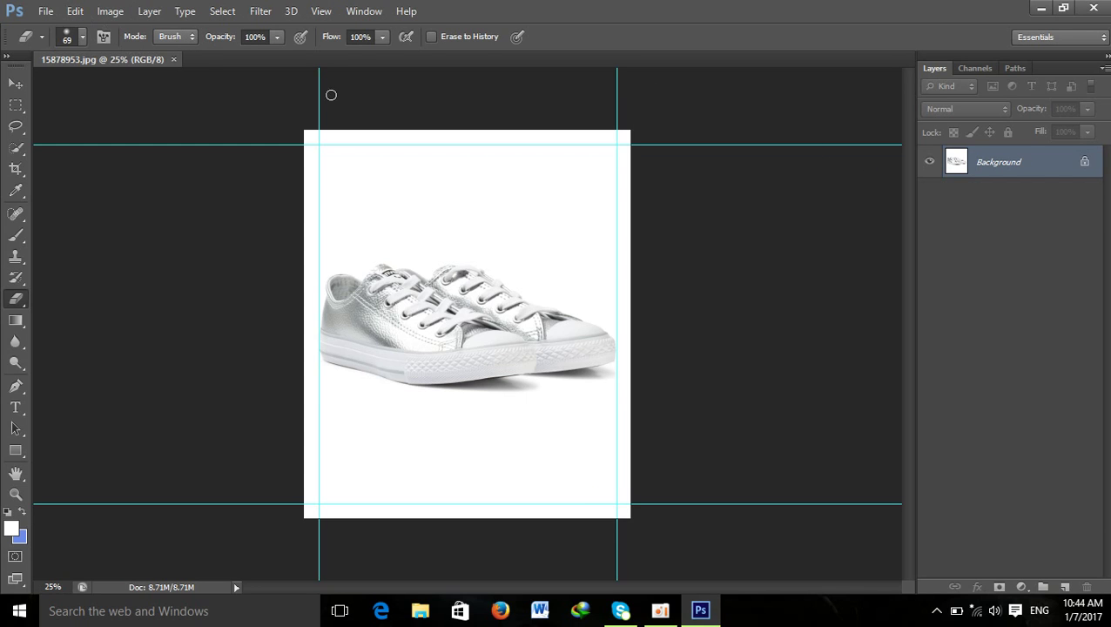
Close the shoe photo and open 15967515.jpg from Pictures instead
{"action": "left_click", "coordinate": [174, 59]}
{"action": "left_click", "coordinate": [43, 11]}
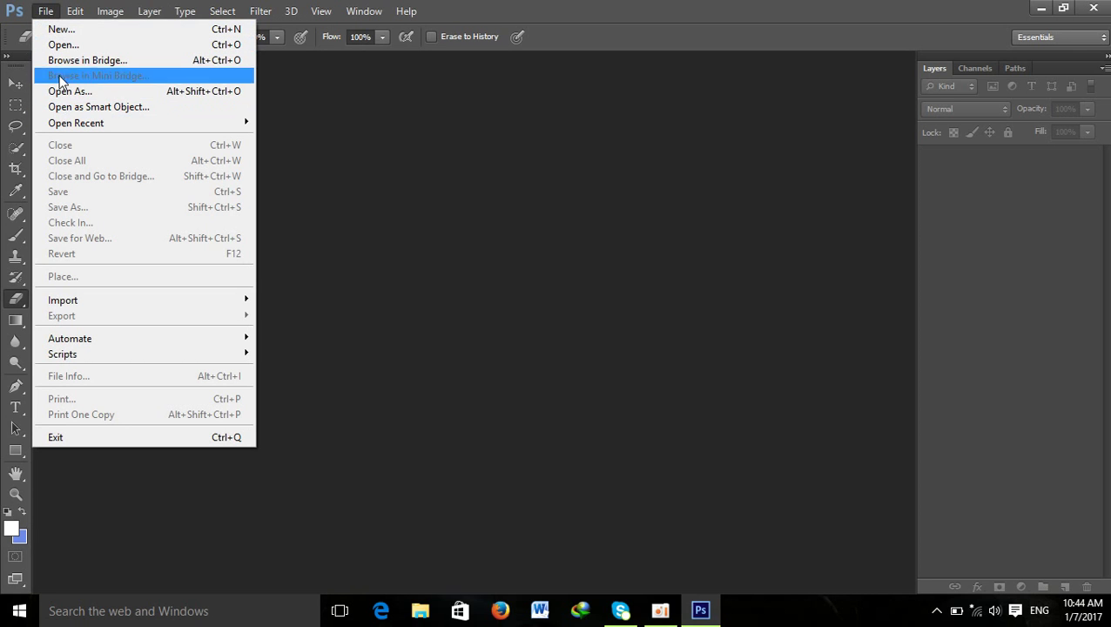
{"action": "left_click", "coordinate": [63, 44]}
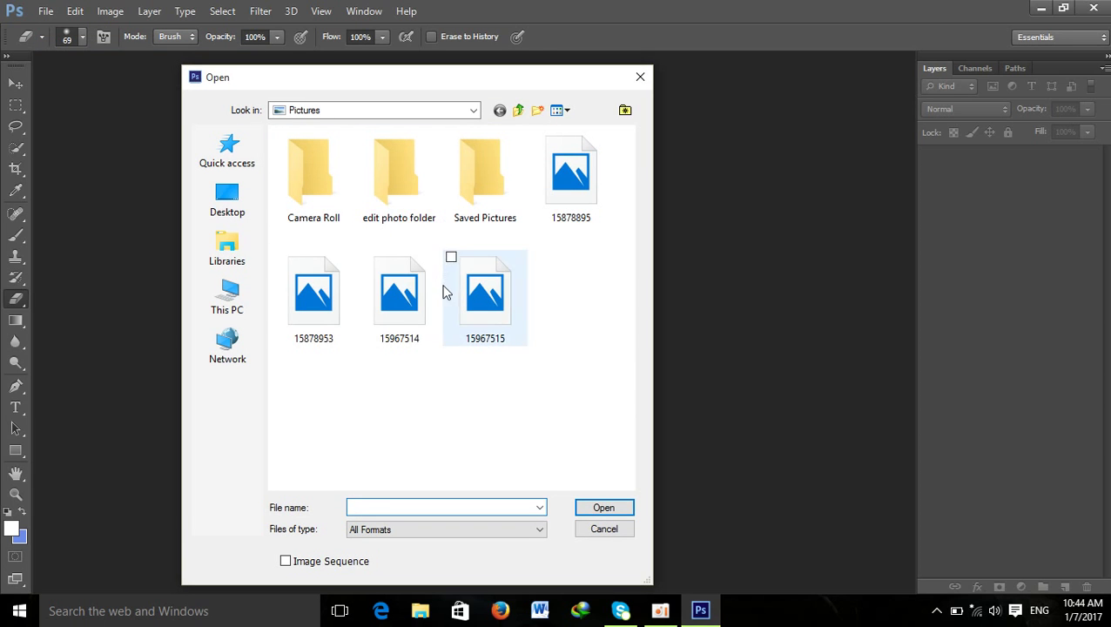
{"action": "left_click", "coordinate": [316, 307]}
{"action": "left_click", "coordinate": [570, 178]}
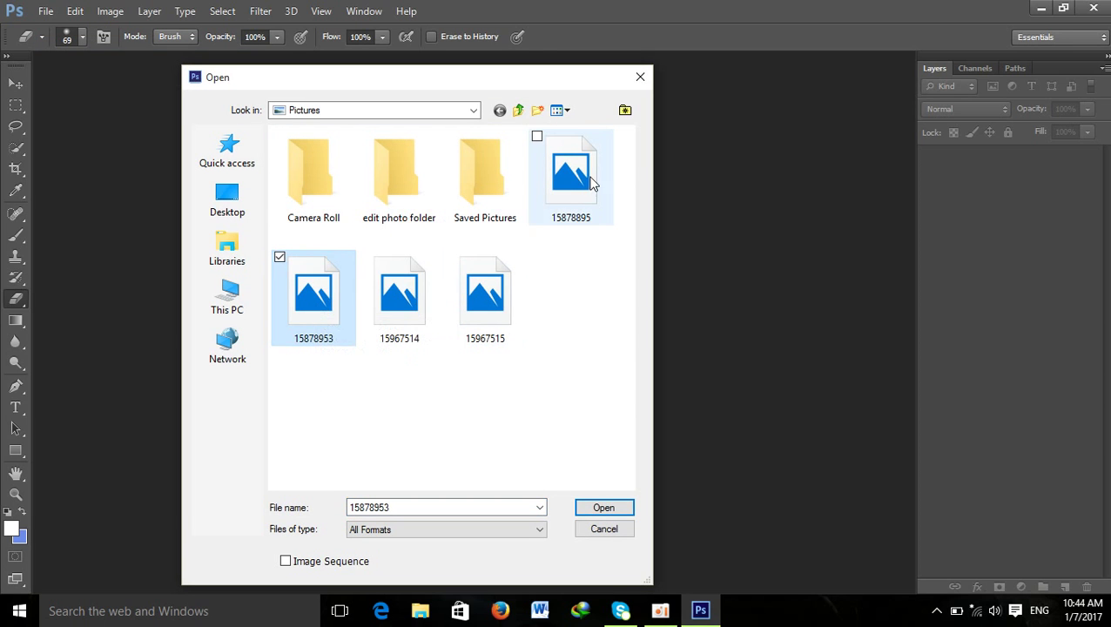
{"action": "left_click", "coordinate": [508, 322]}
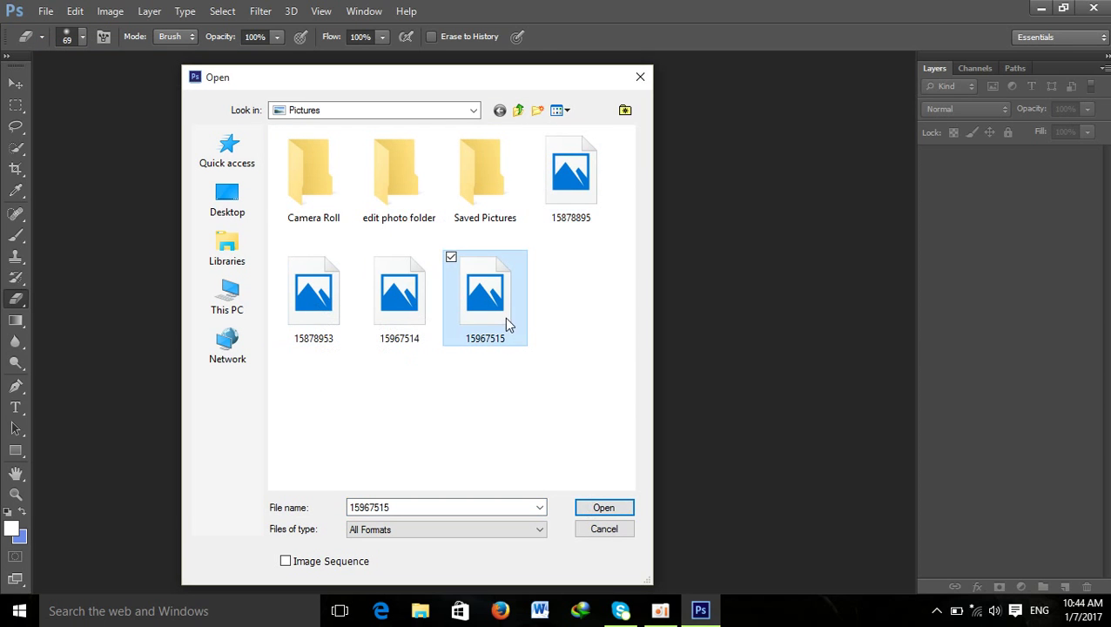
{"action": "left_click", "coordinate": [590, 501]}
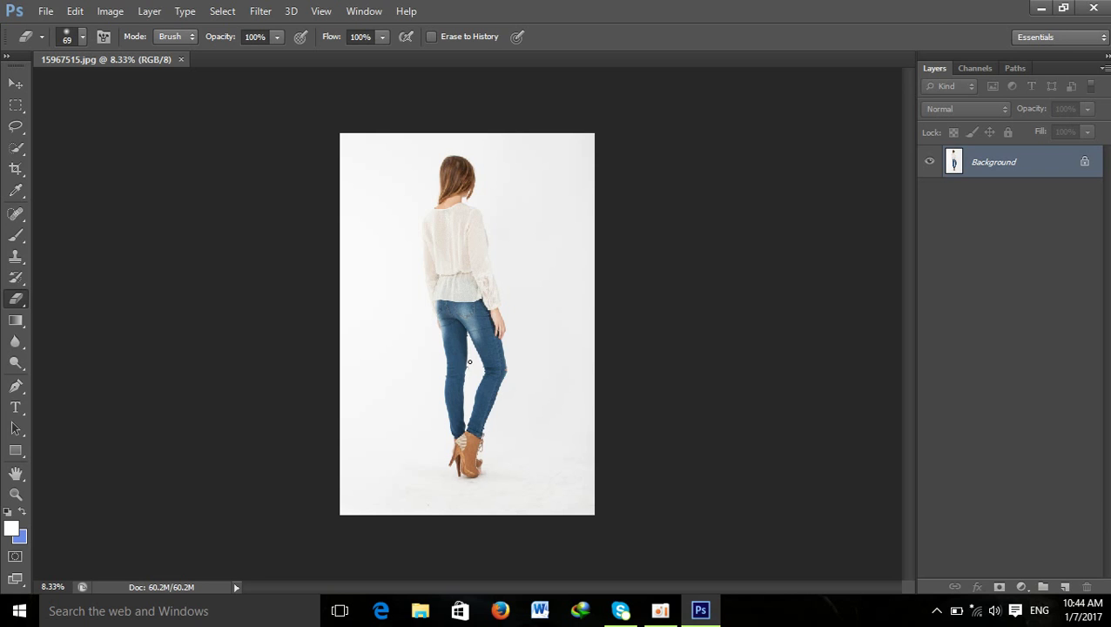
{"action": "key", "text": "ctrl+plus"}
{"action": "key", "text": "ctrl+plus"}
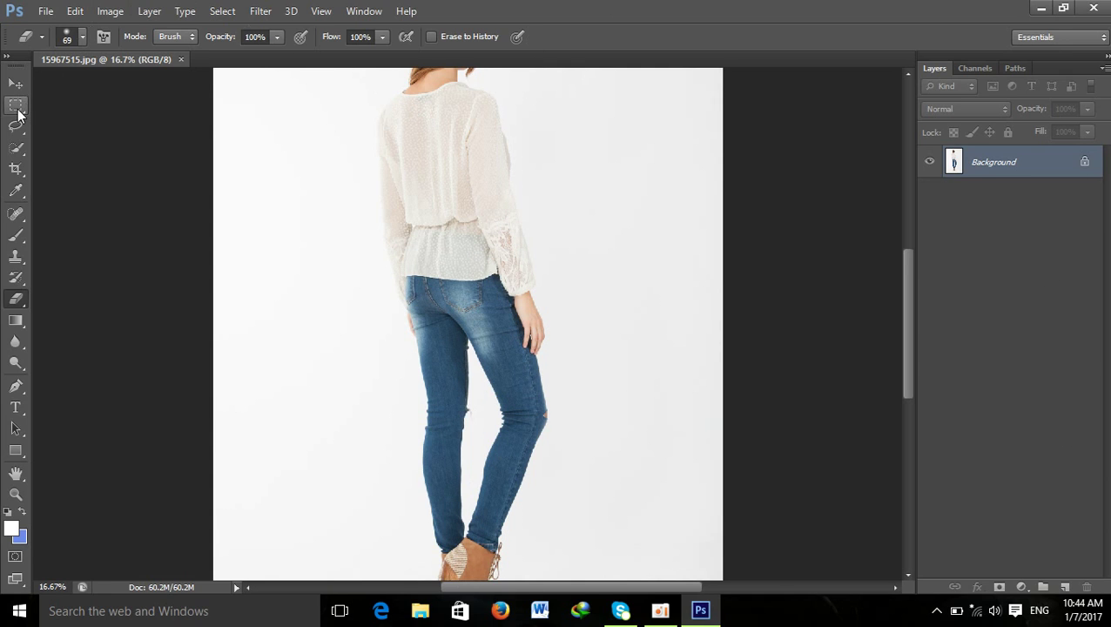
{"action": "left_click", "coordinate": [16, 109]}
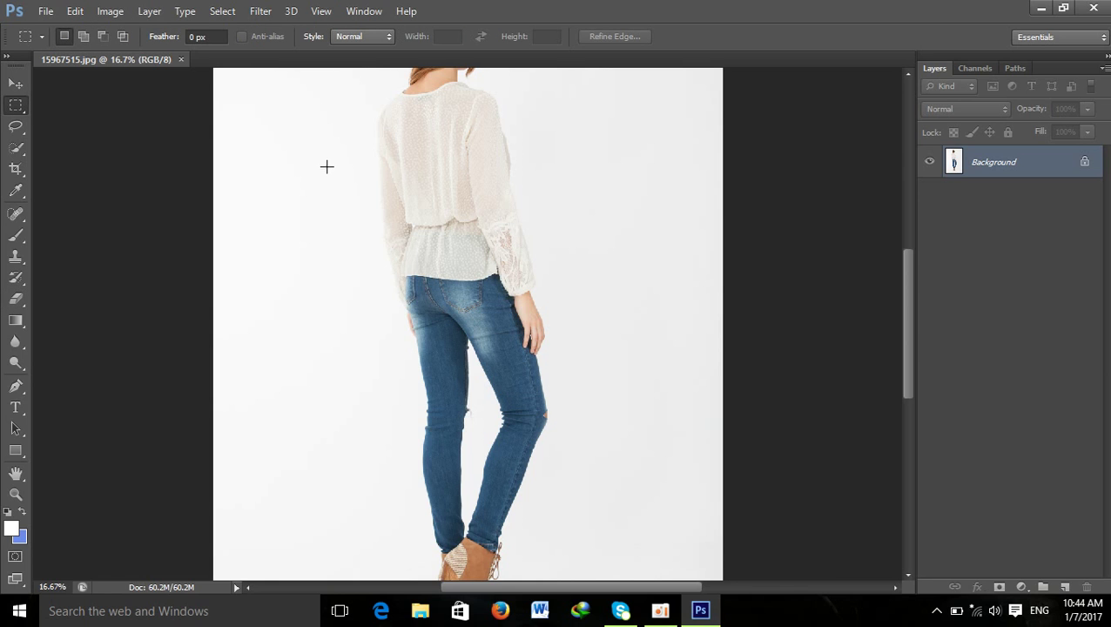
{"action": "mouse_move", "coordinate": [313, 131]}
{"action": "left_mouse_down"}
{"action": "mouse_move", "coordinate": [540, 352]}
{"action": "mouse_move", "coordinate": [577, 455]}
{"action": "left_mouse_up"}
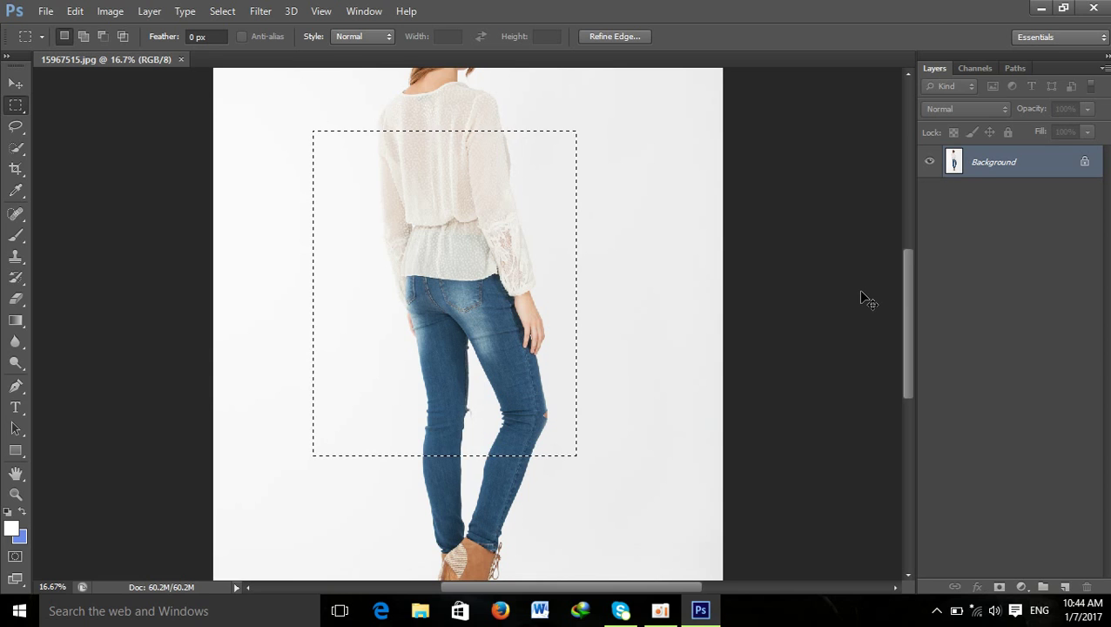
{"action": "key", "text": "ctrl+j"}
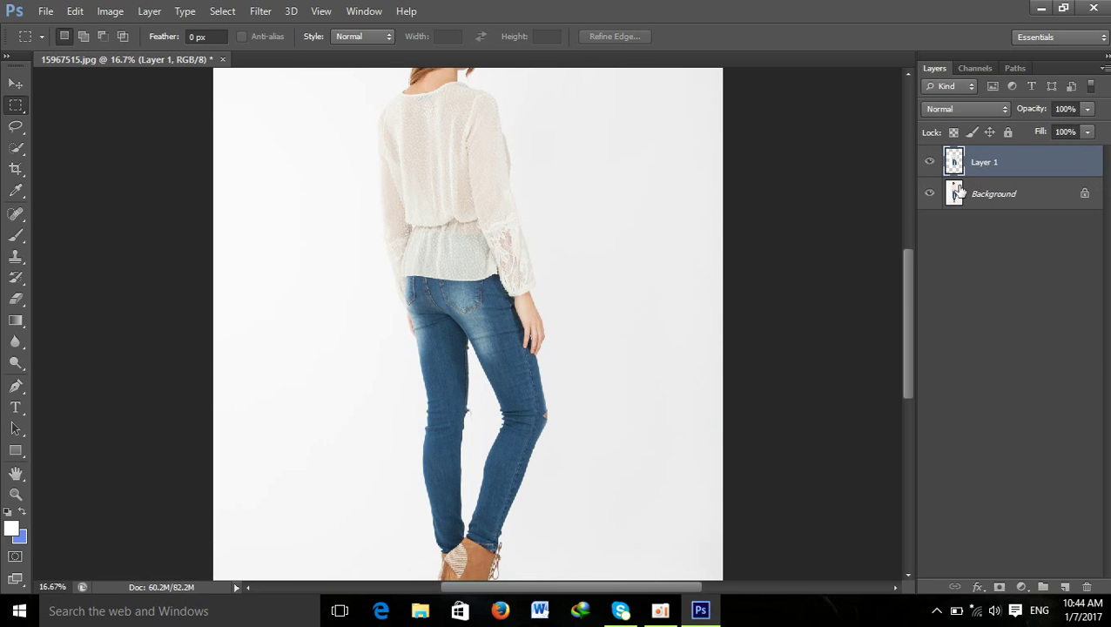
{"action": "left_click", "coordinate": [930, 193]}
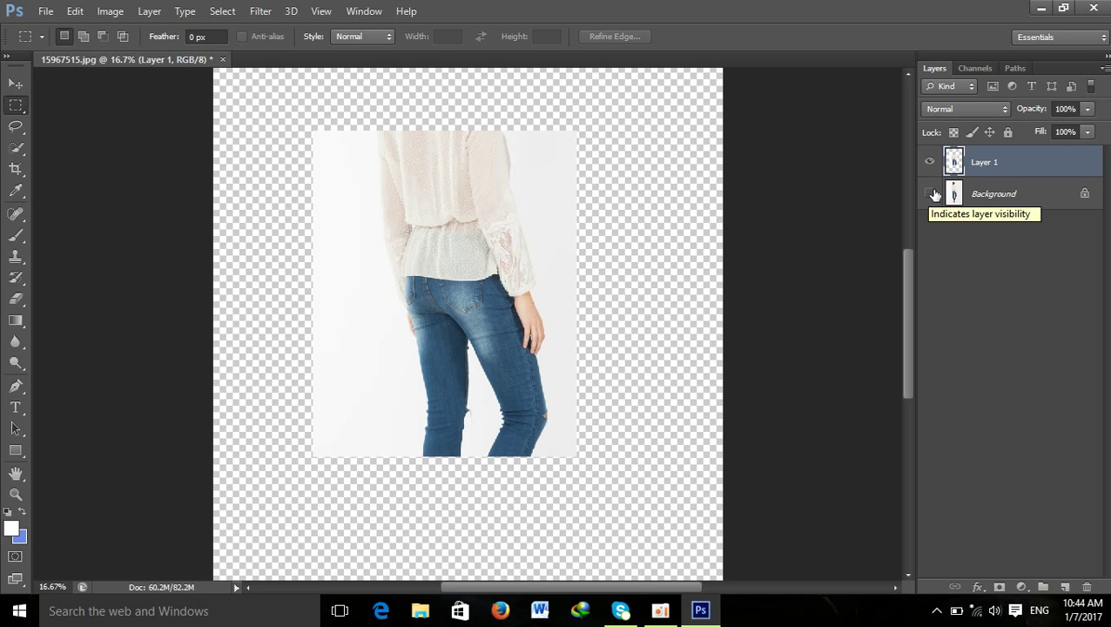
{"action": "left_click", "coordinate": [931, 164]}
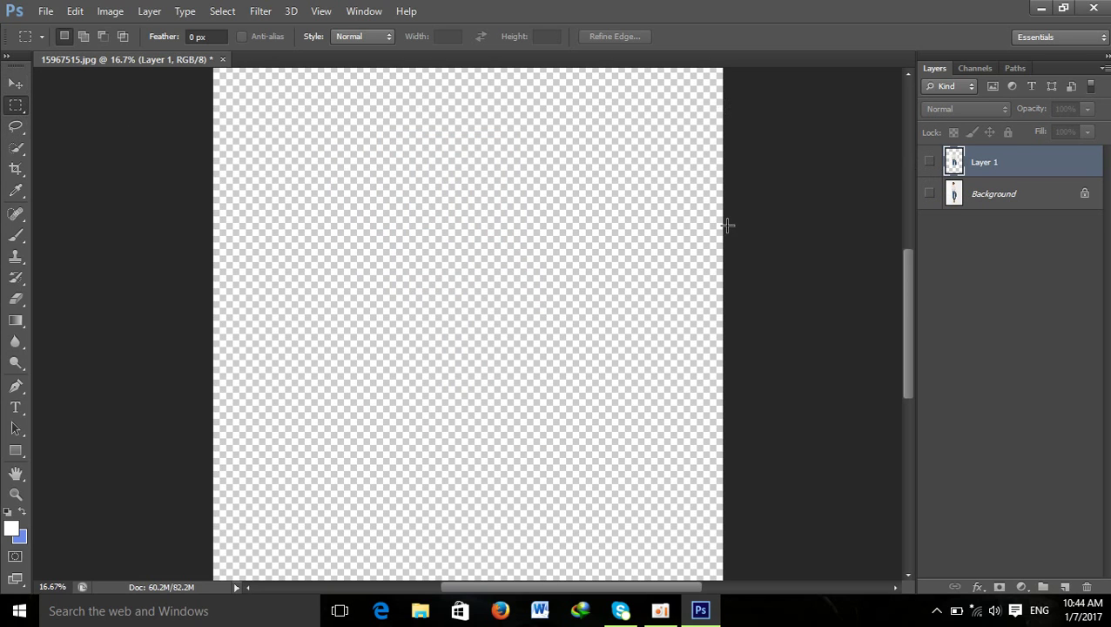
{"action": "left_click", "coordinate": [929, 164]}
{"action": "left_click", "coordinate": [928, 193]}
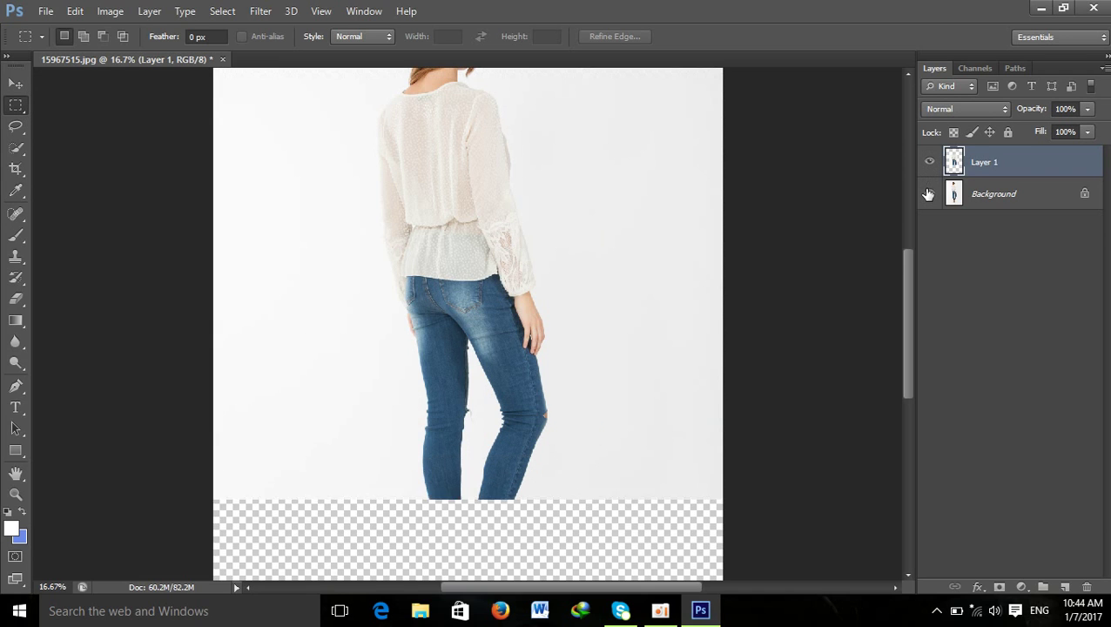
{"action": "key", "text": "ctrl+e"}
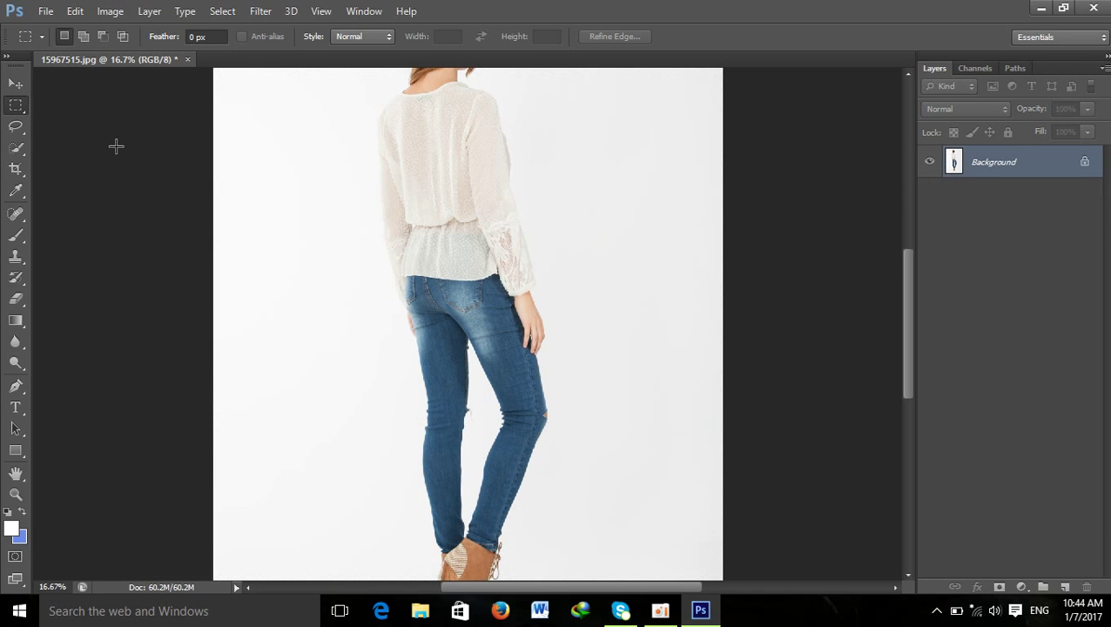
{"action": "right_click", "coordinate": [21, 106]}
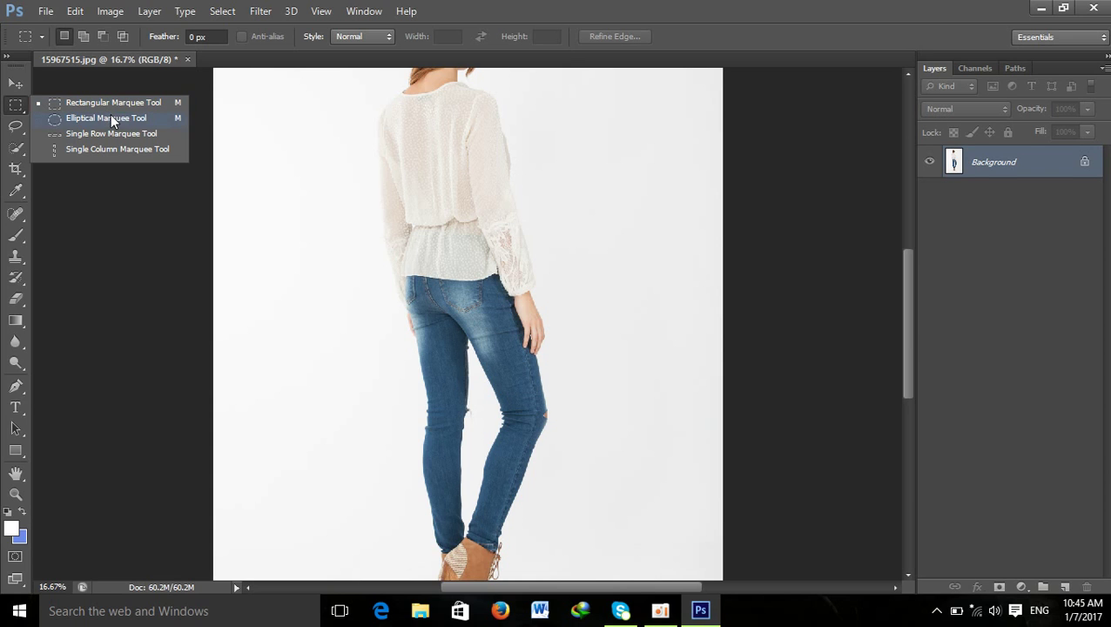
{"action": "left_click", "coordinate": [112, 119]}
{"action": "left_click_drag", "start_coordinate": [347, 131], "coordinate": [636, 428]}
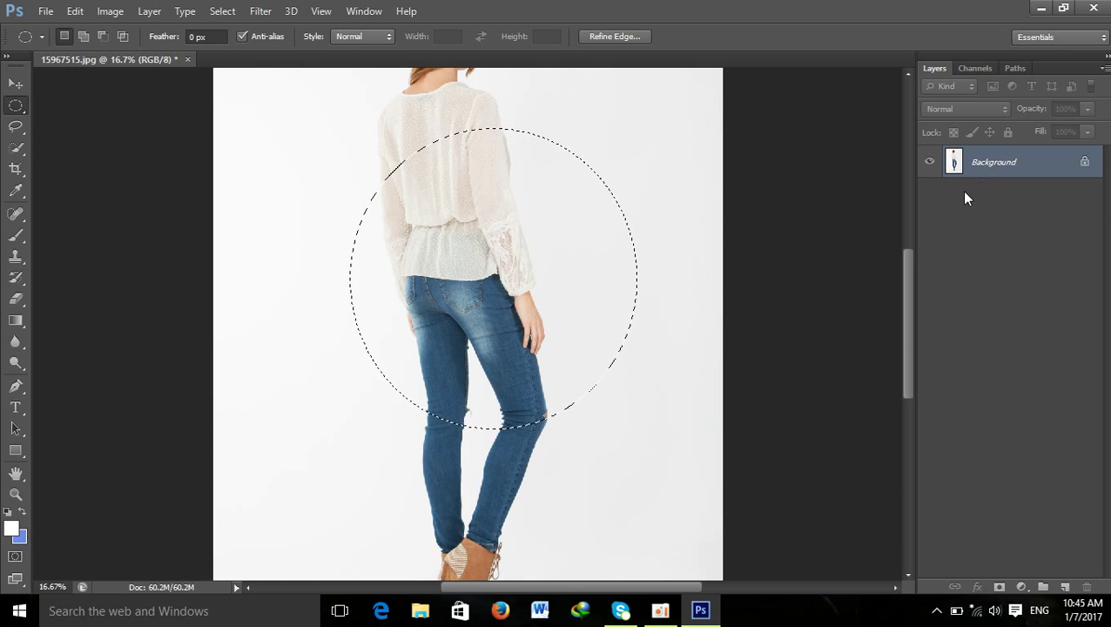
{"action": "key", "text": "ctrl+j"}
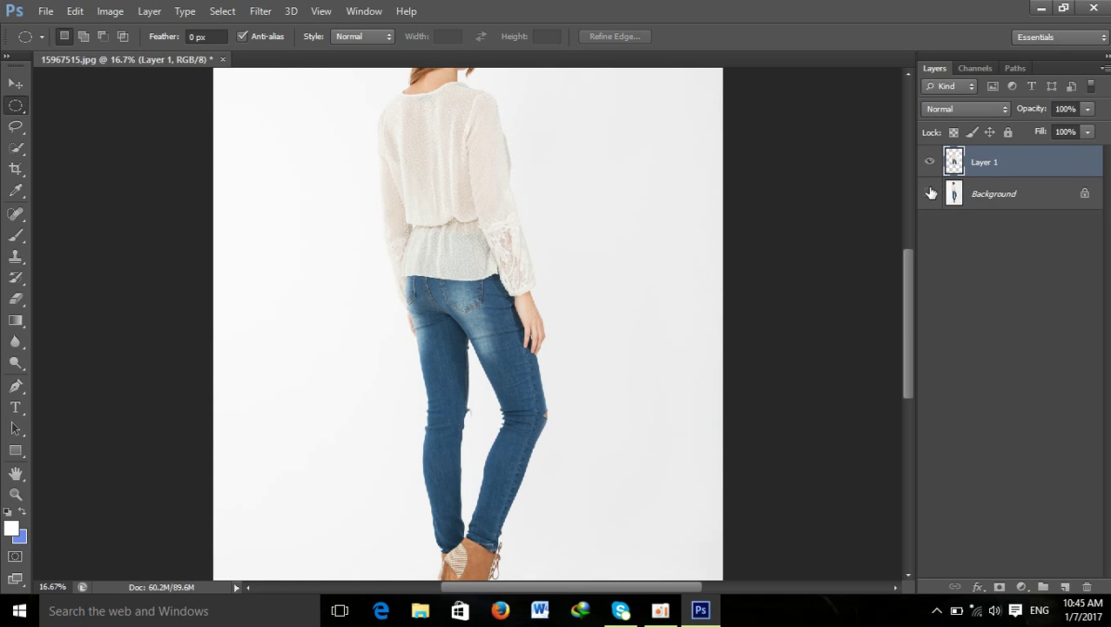
{"action": "left_click", "coordinate": [930, 193]}
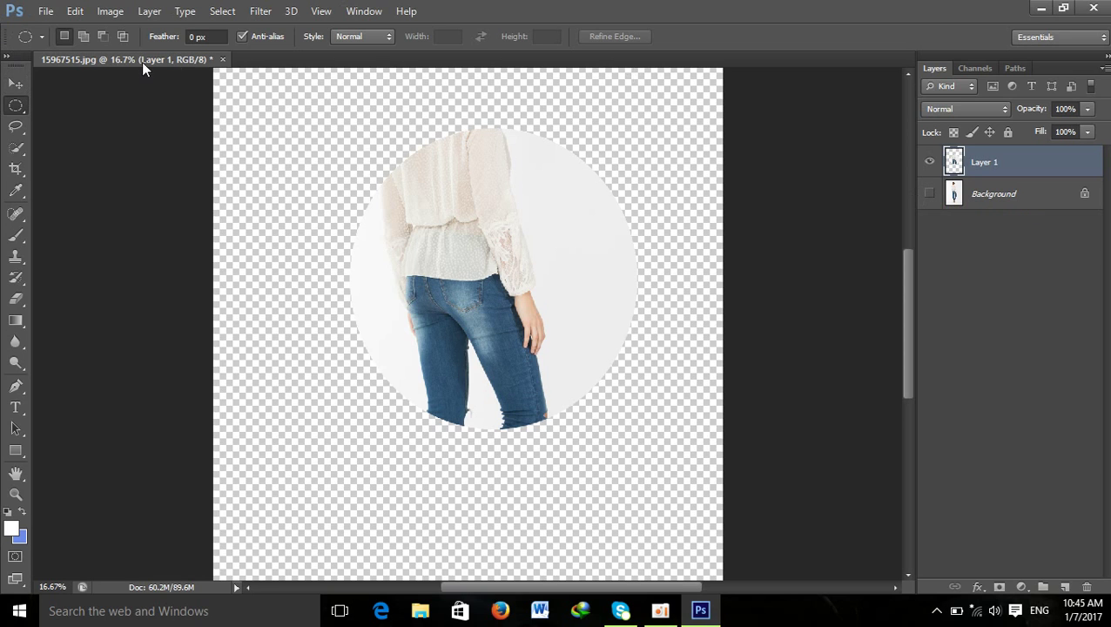
{"action": "key", "text": "Delete"}
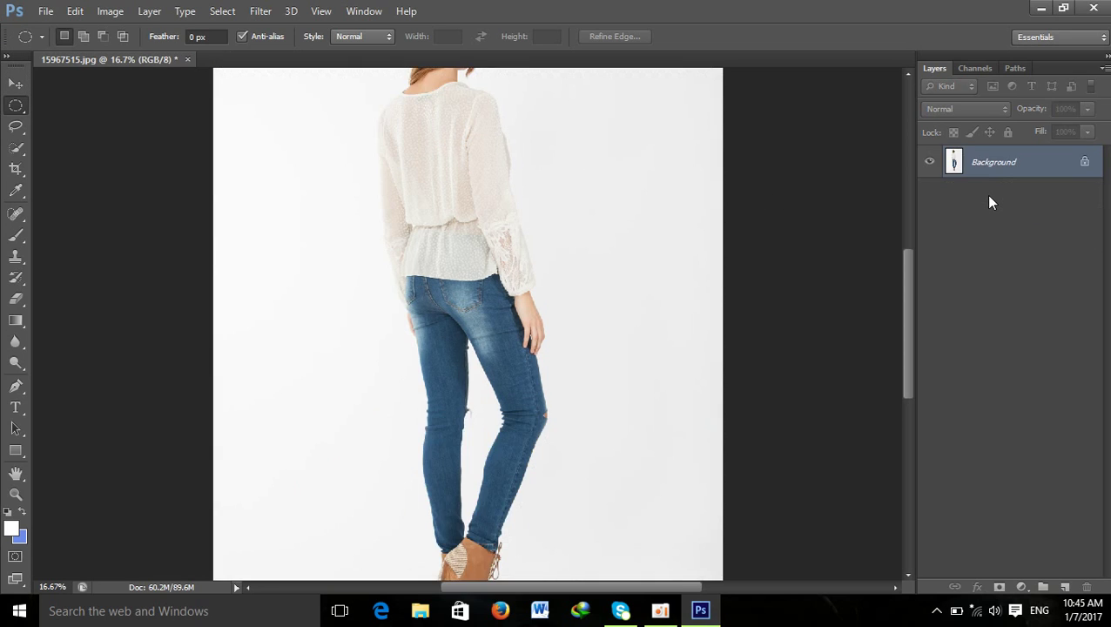
{"action": "left_click", "coordinate": [13, 128]}
{"action": "left_click", "coordinate": [64, 126]}
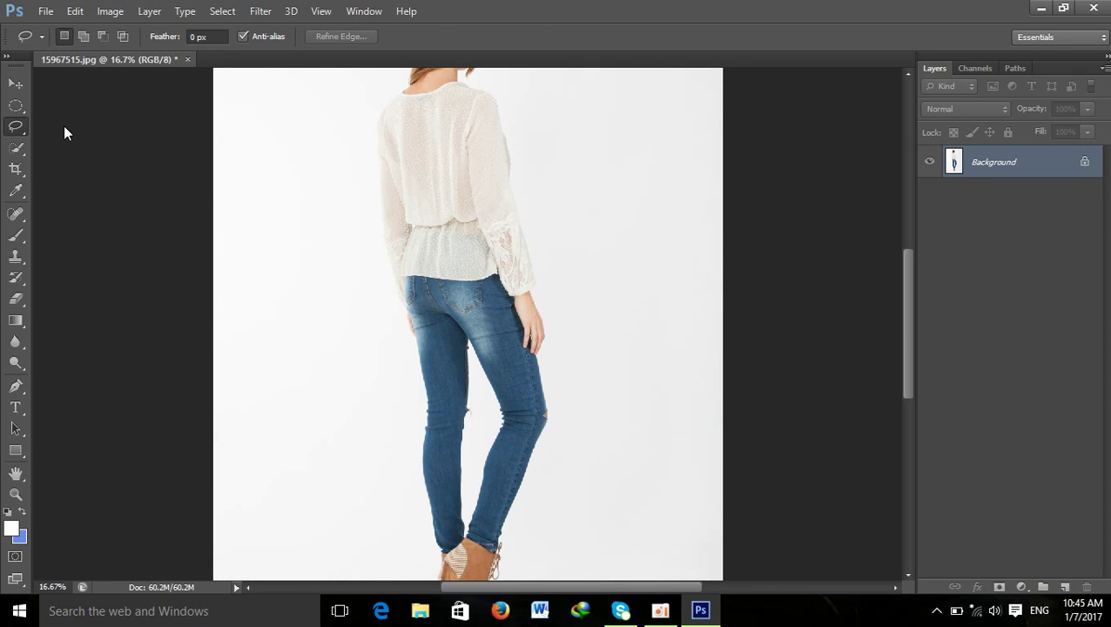
{"action": "left_click_drag", "start_coordinate": [379, 317], "coordinate": [380, 323]}
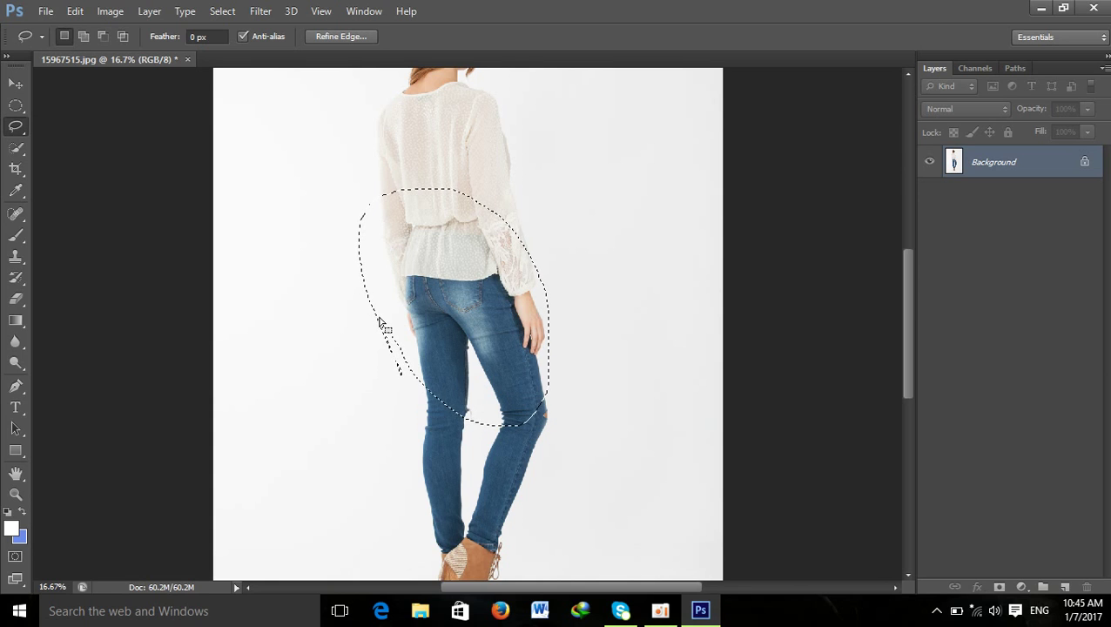
{"action": "key", "text": "ctrl+j"}
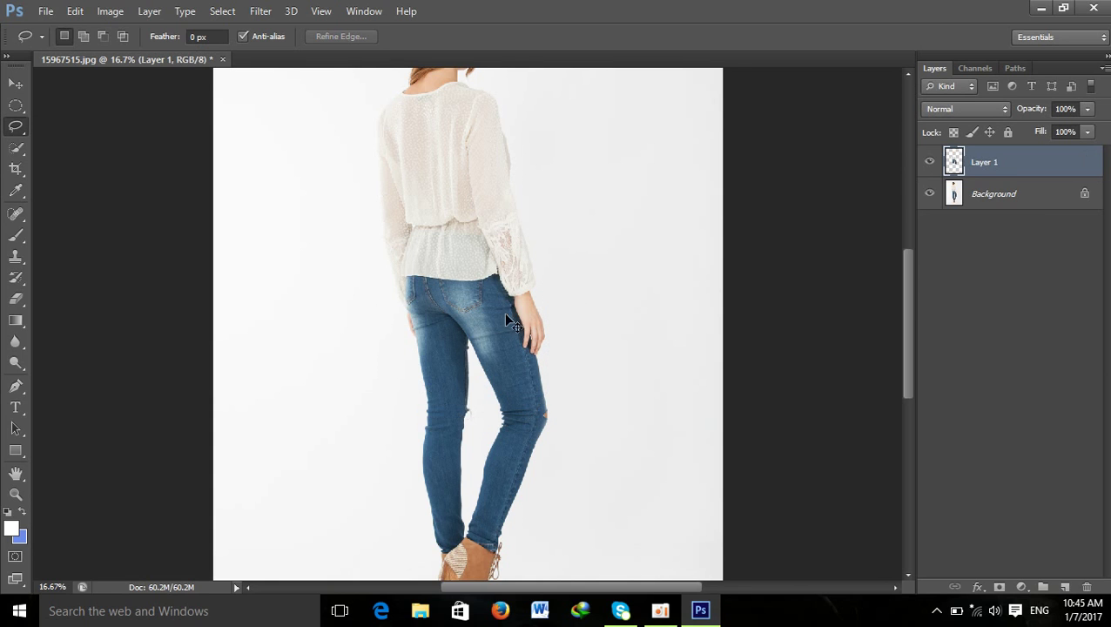
{"action": "left_click", "coordinate": [929, 195]}
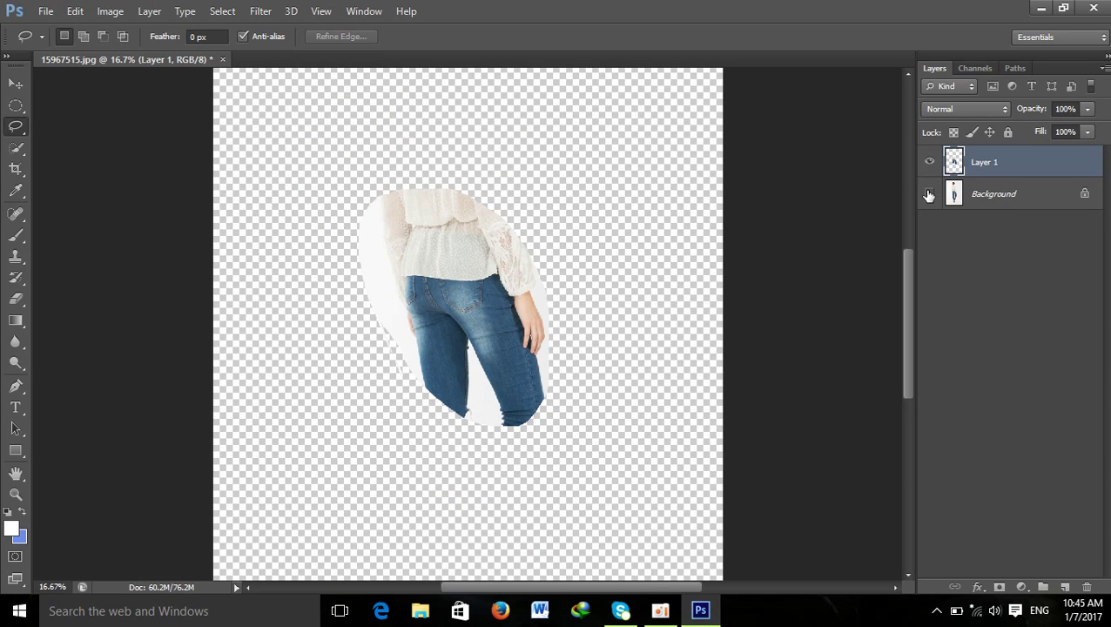
{"action": "left_click", "coordinate": [931, 163]}
{"action": "left_click", "coordinate": [930, 163]}
{"action": "key", "text": "ctrl+z"}
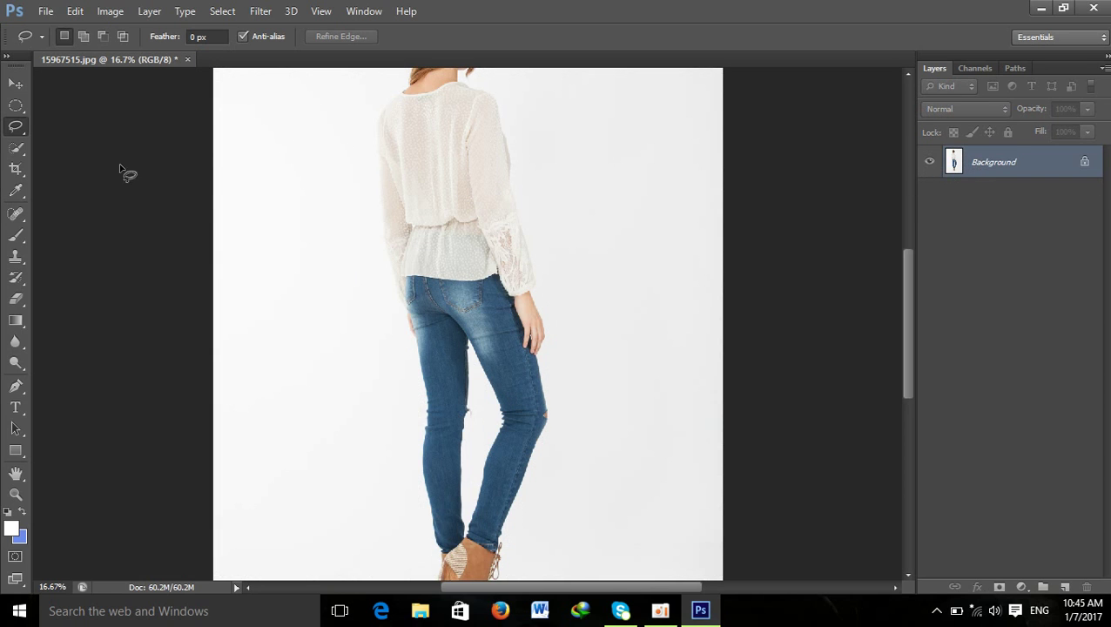
{"action": "right_click", "coordinate": [13, 129]}
{"action": "left_click", "coordinate": [77, 141]}
{"action": "left_click", "coordinate": [402, 247]}
{"action": "left_click", "coordinate": [407, 372]}
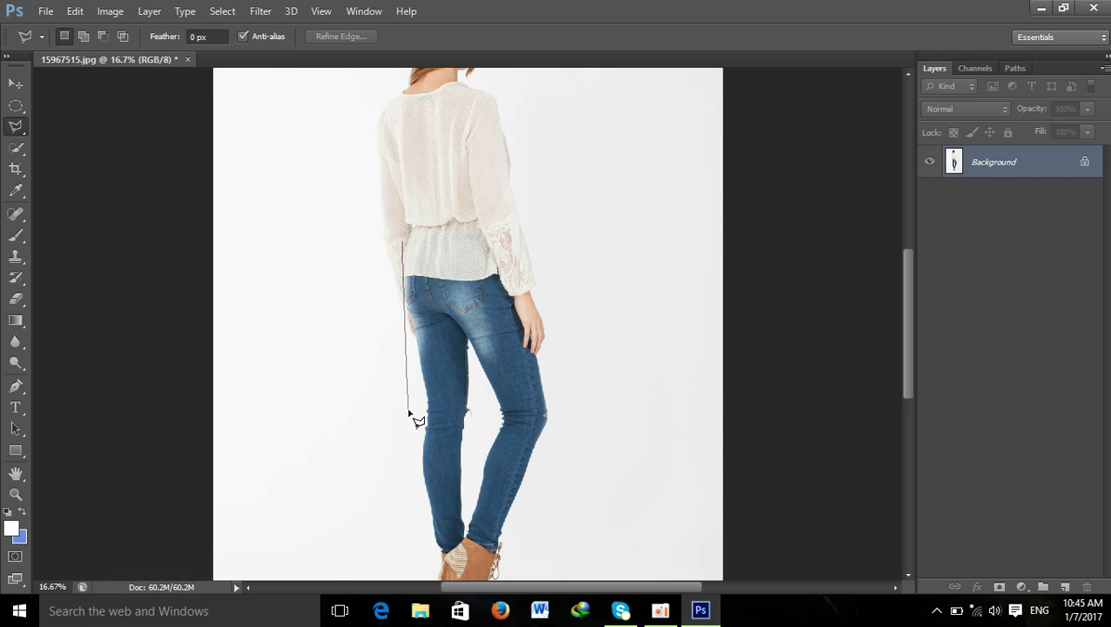
{"action": "left_click", "coordinate": [433, 540]}
{"action": "left_click", "coordinate": [534, 422]}
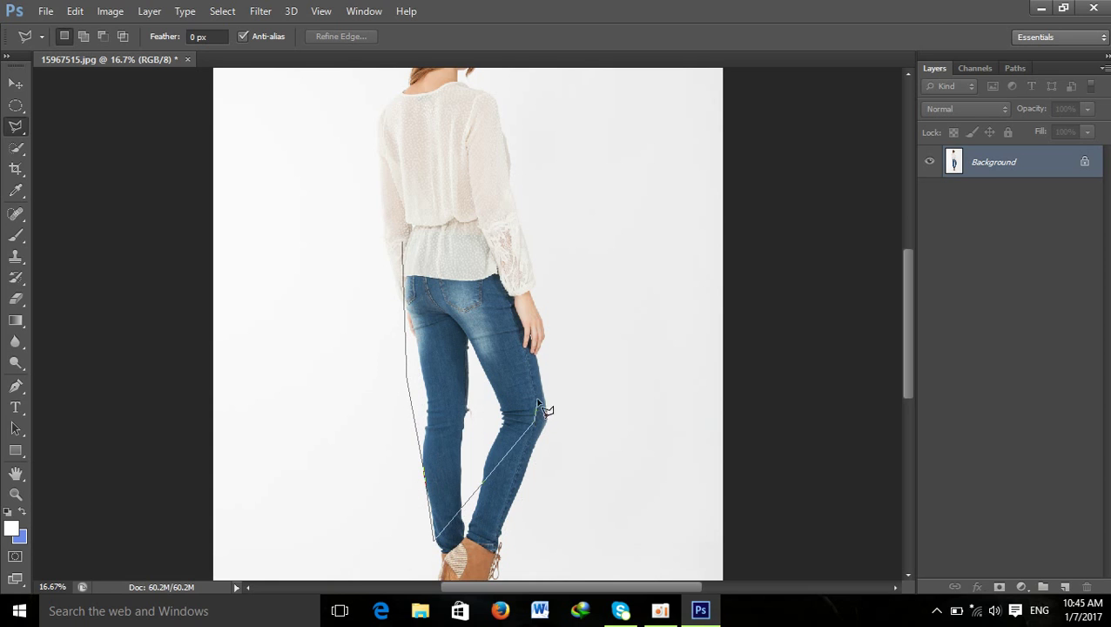
{"action": "left_click", "coordinate": [539, 207]}
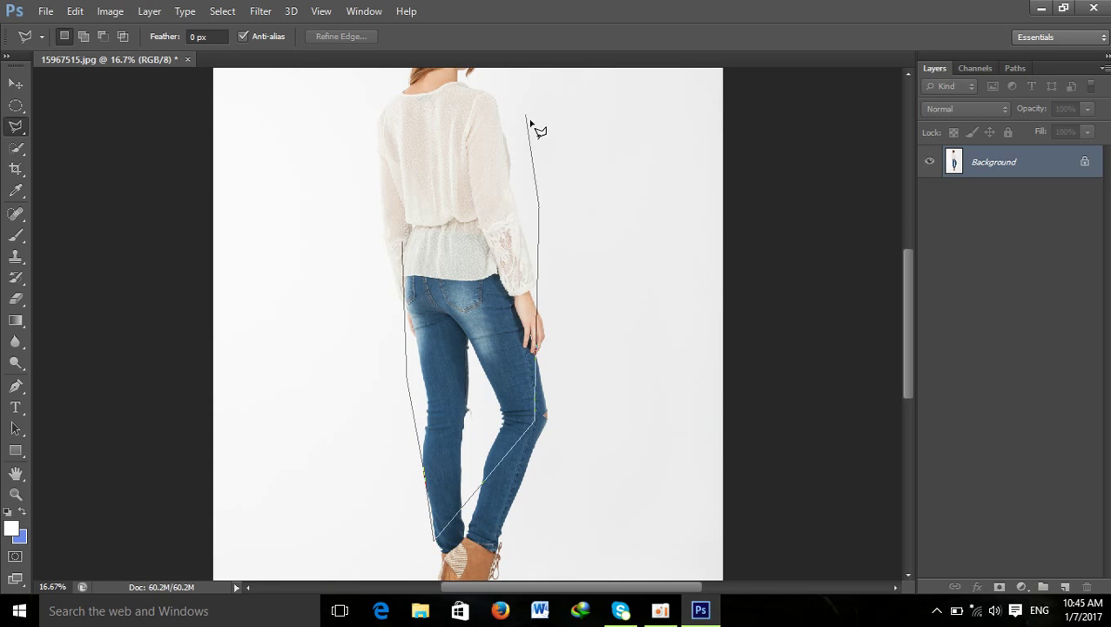
{"action": "left_click", "coordinate": [463, 111]}
{"action": "left_click", "coordinate": [383, 164]}
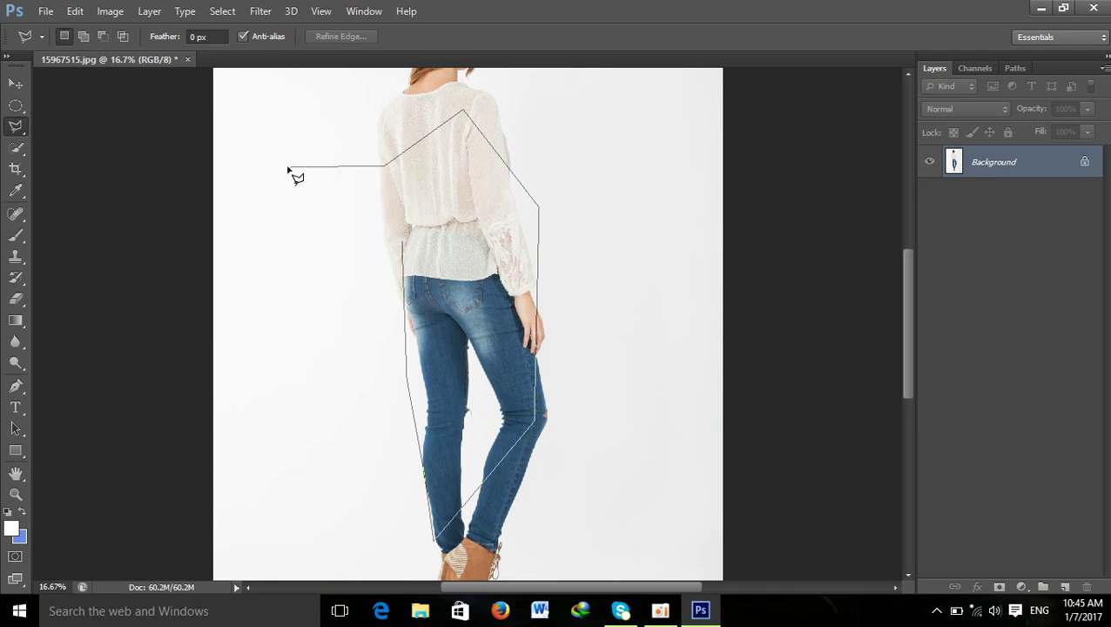
{"action": "left_click", "coordinate": [275, 127]}
{"action": "left_click", "coordinate": [223, 245]}
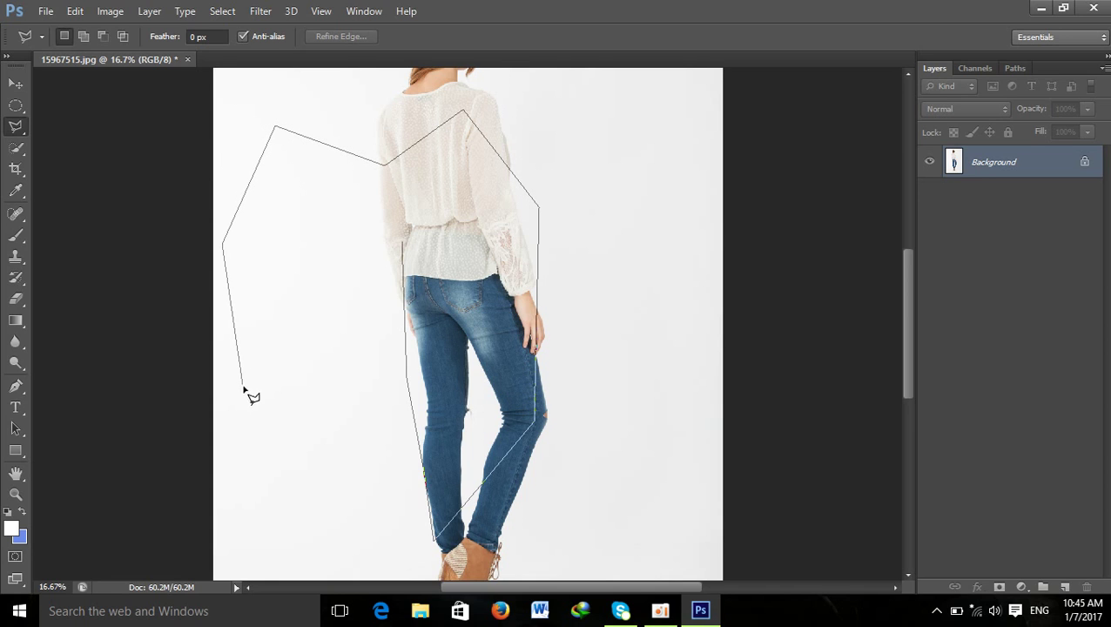
{"action": "left_click", "coordinate": [303, 397]}
{"action": "left_click", "coordinate": [511, 333]}
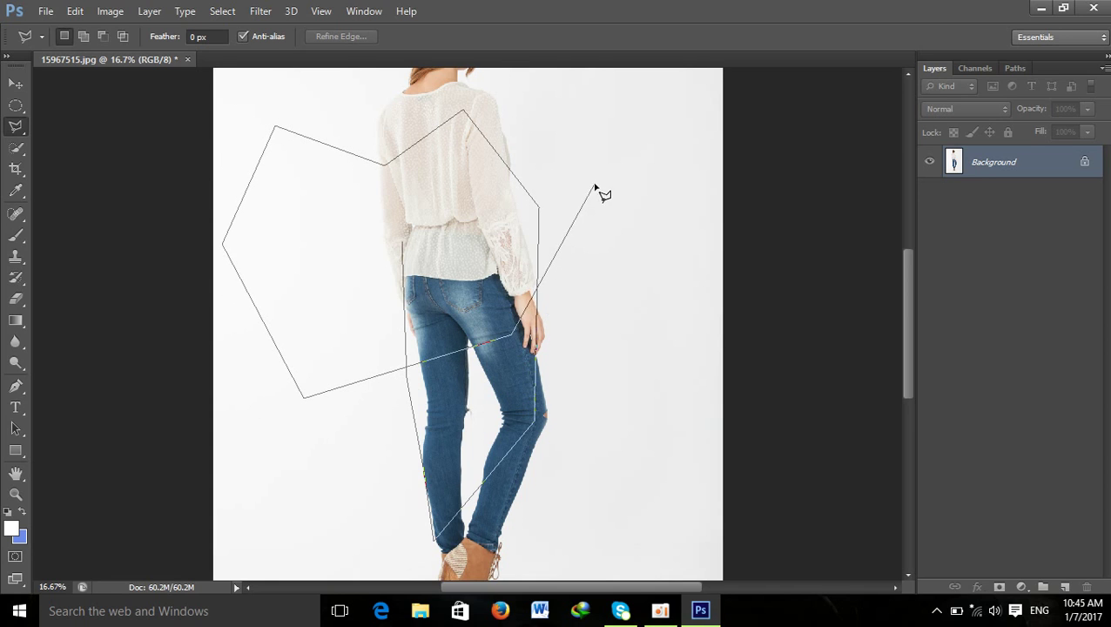
{"action": "left_click", "coordinate": [641, 175]}
{"action": "left_click", "coordinate": [690, 323]}
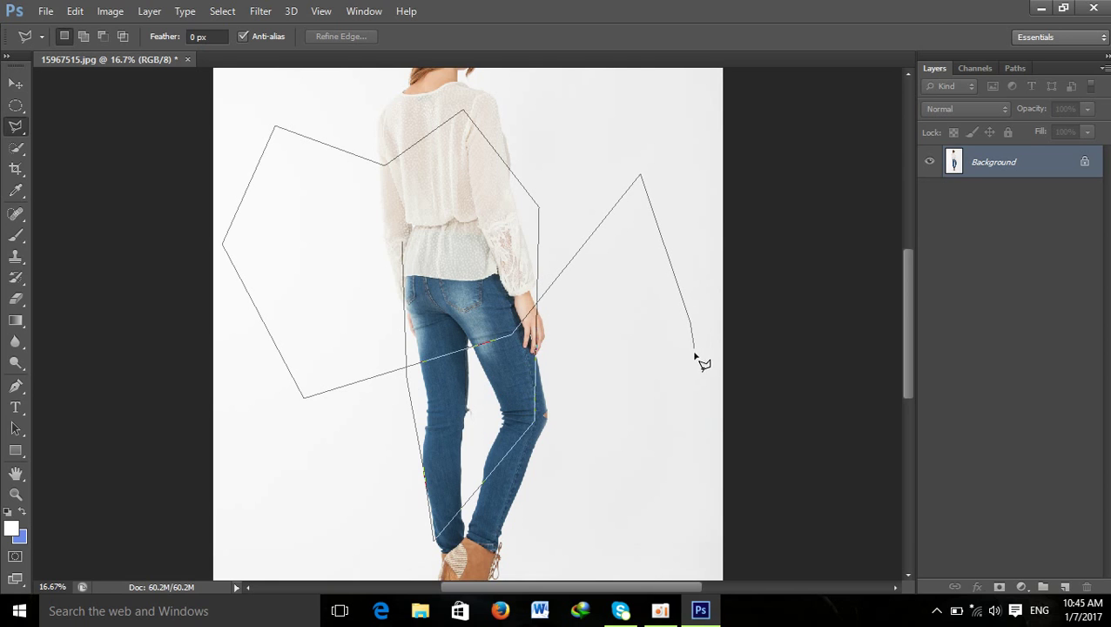
{"action": "left_click", "coordinate": [681, 496]}
{"action": "left_click", "coordinate": [622, 529]}
{"action": "left_click", "coordinate": [436, 546]}
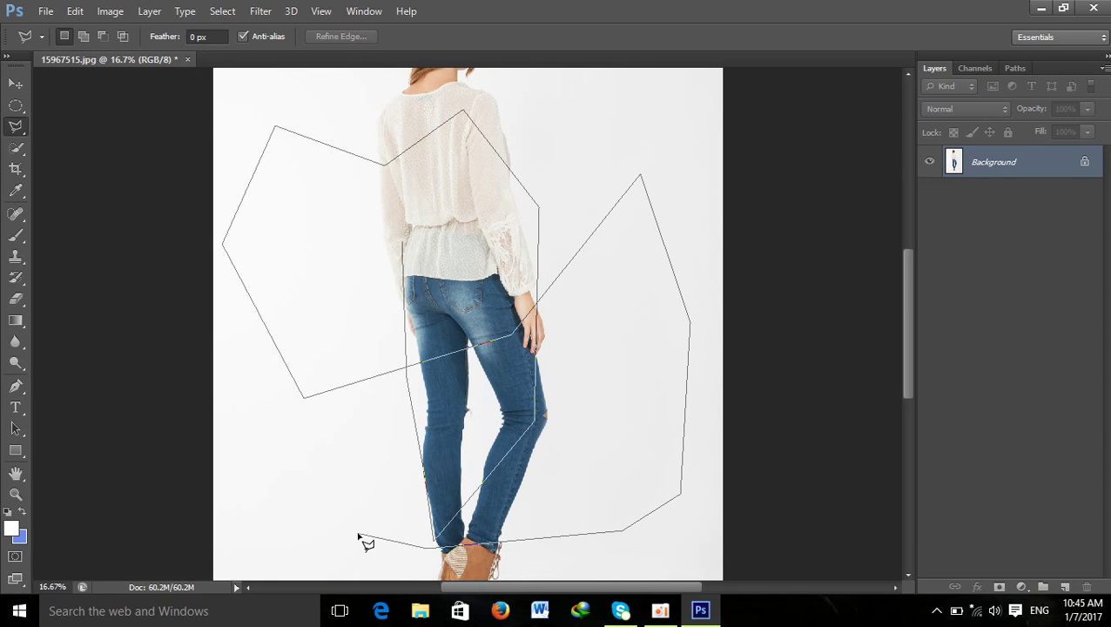
{"action": "left_click", "coordinate": [280, 475]}
{"action": "left_click", "coordinate": [232, 223]}
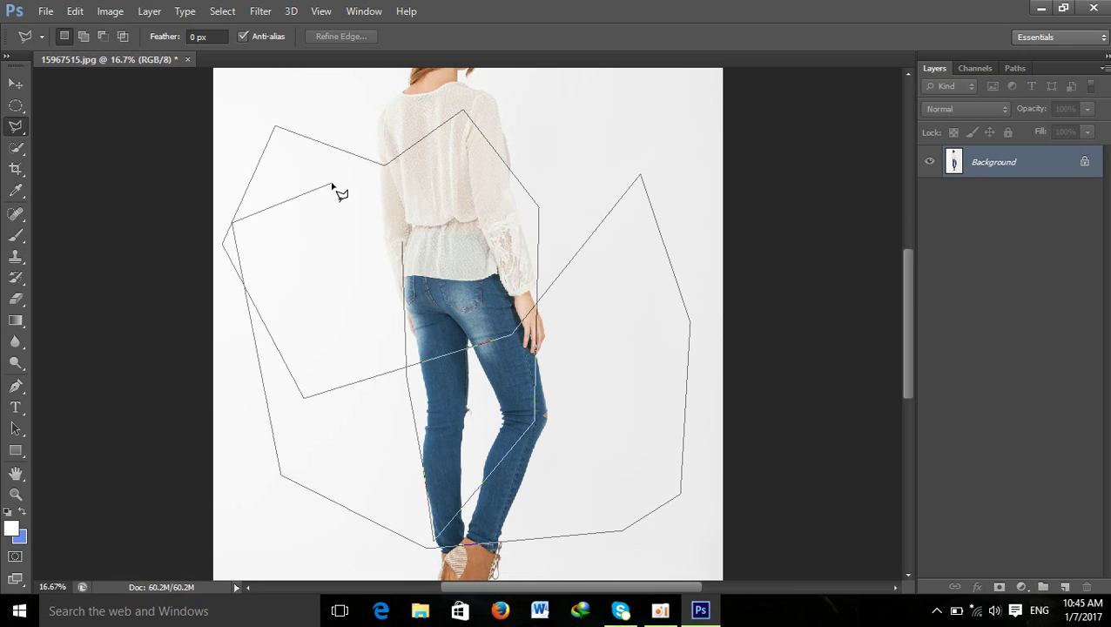
{"action": "left_click", "coordinate": [331, 184]}
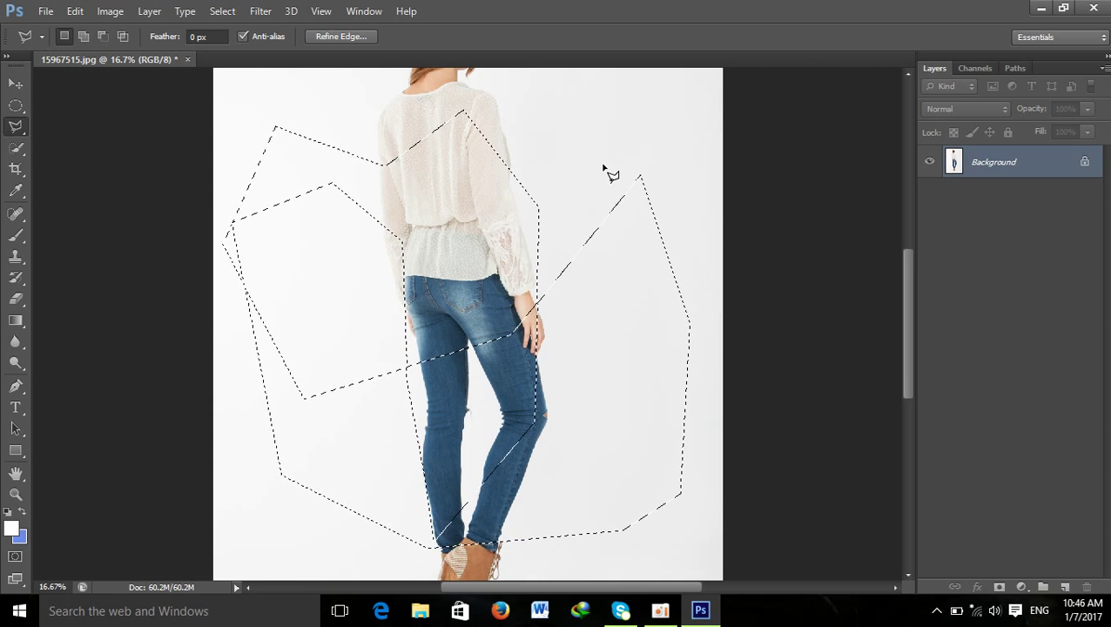
{"action": "key", "text": "ctrl+d"}
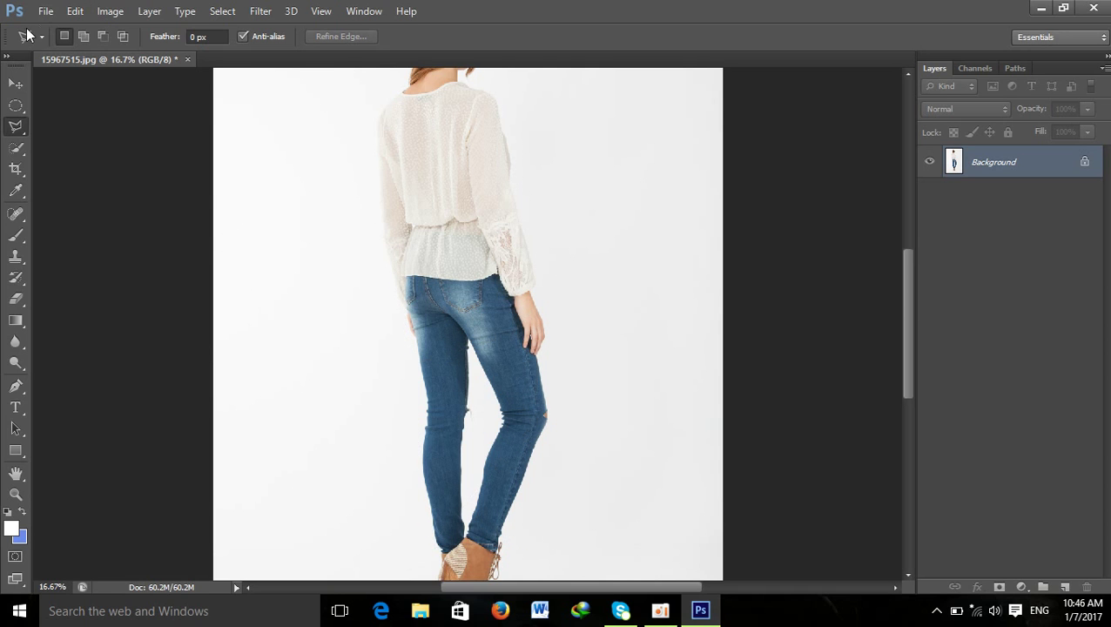
{"action": "right_click", "coordinate": [22, 126]}
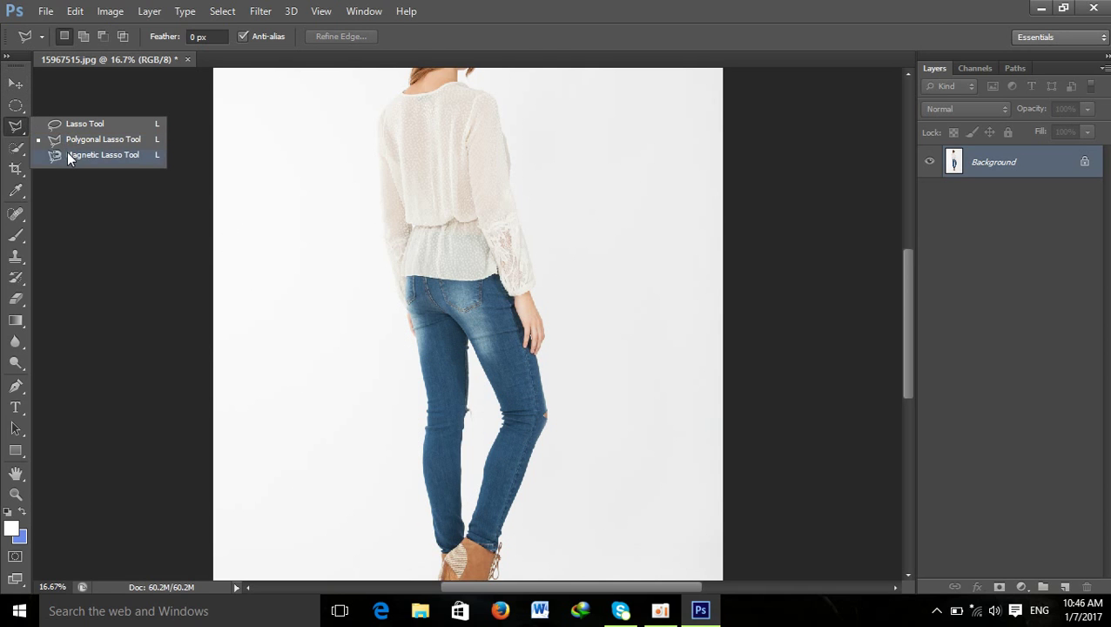
{"action": "left_click", "coordinate": [67, 151]}
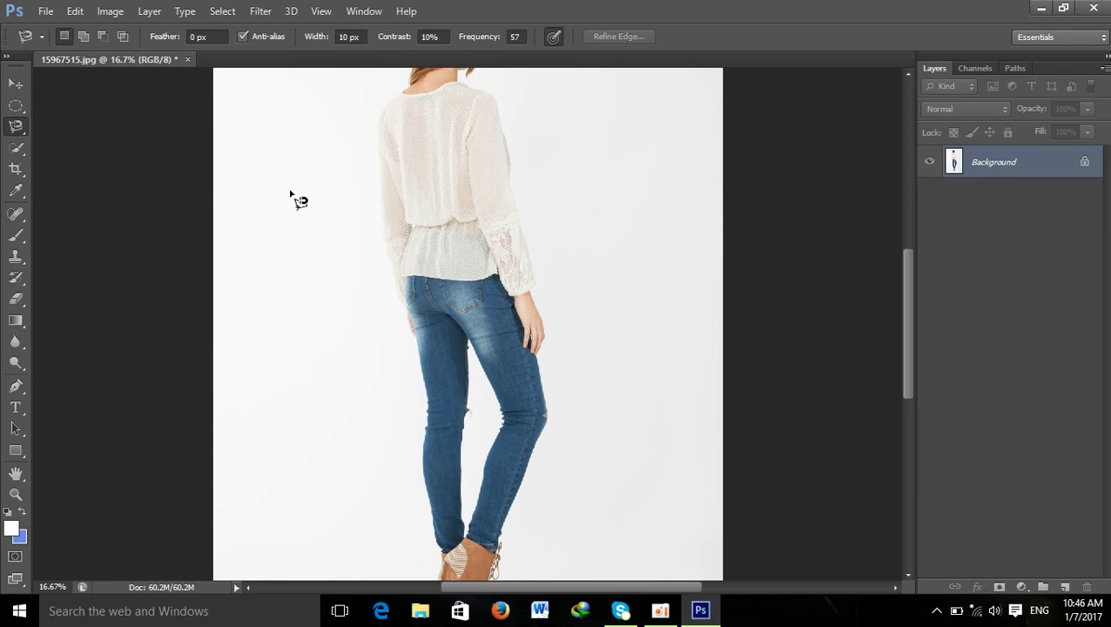
{"action": "left_click", "coordinate": [415, 180]}
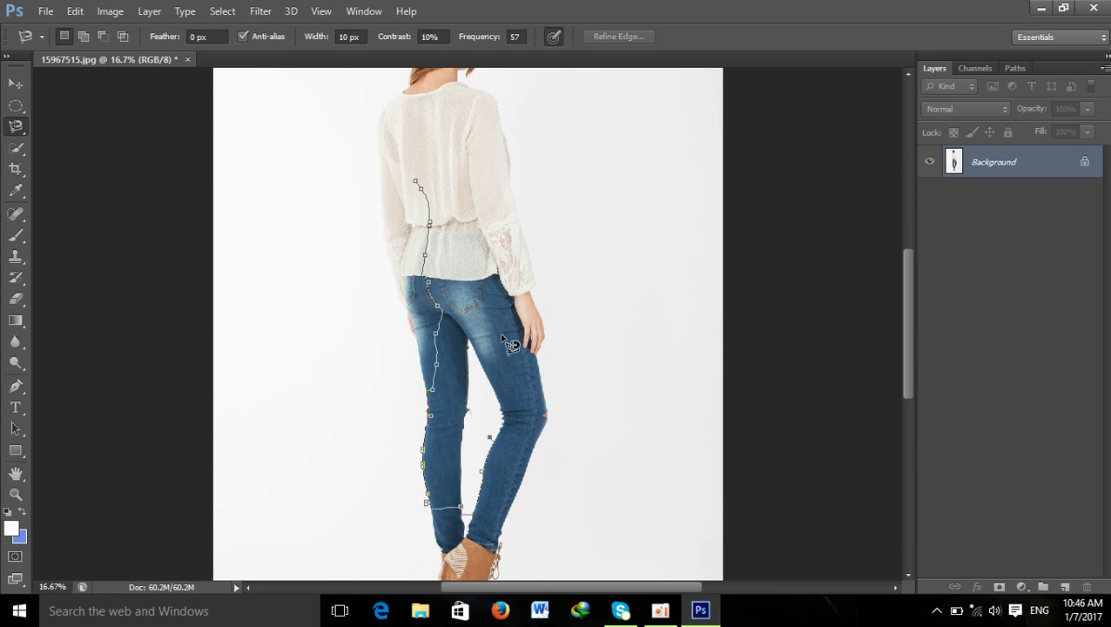
{"action": "scroll", "coordinate": [502, 338], "scroll_direction": "down", "scroll_amount": 5}
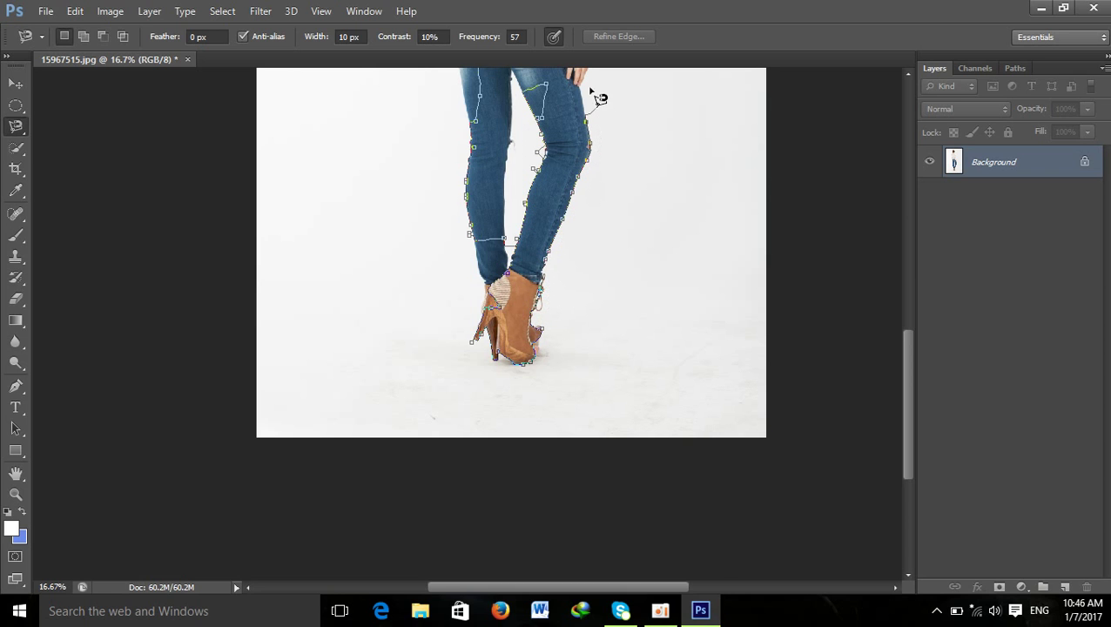
{"action": "left_click_drag", "start_coordinate": [583, 74], "coordinate": [505, 339]}
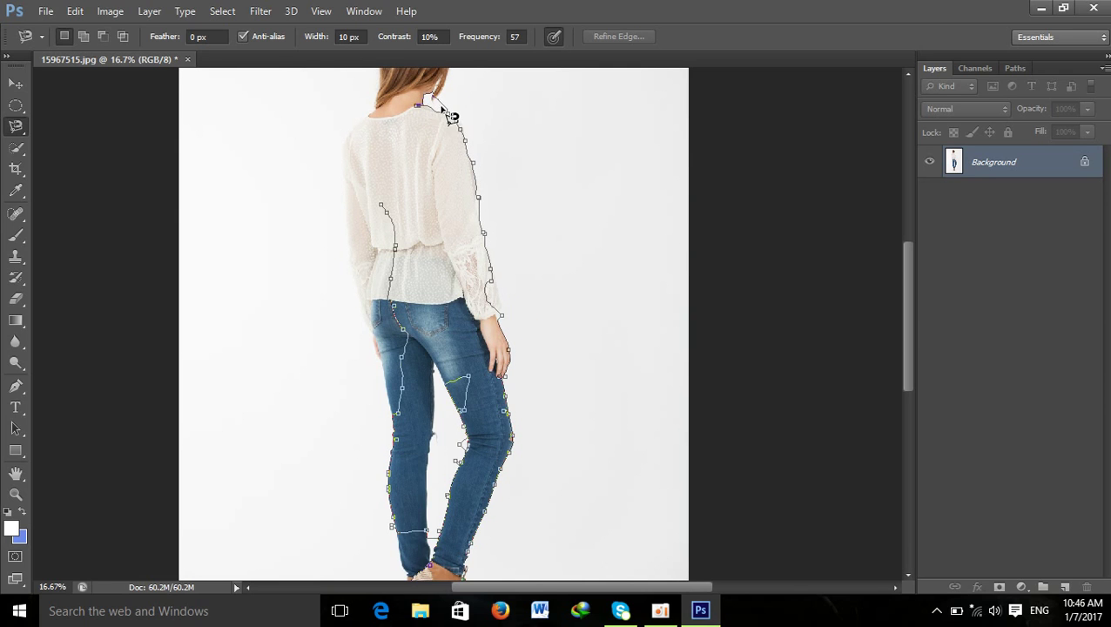
{"action": "scroll", "coordinate": [440, 91], "scroll_direction": "up", "scroll_amount": 4}
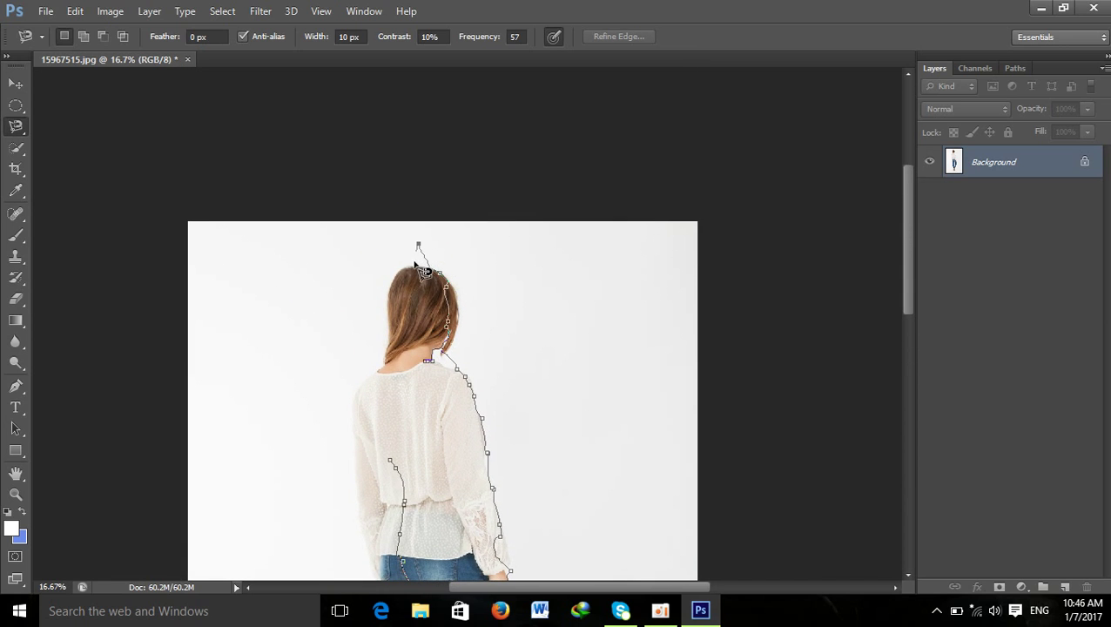
{"action": "left_click", "coordinate": [418, 245]}
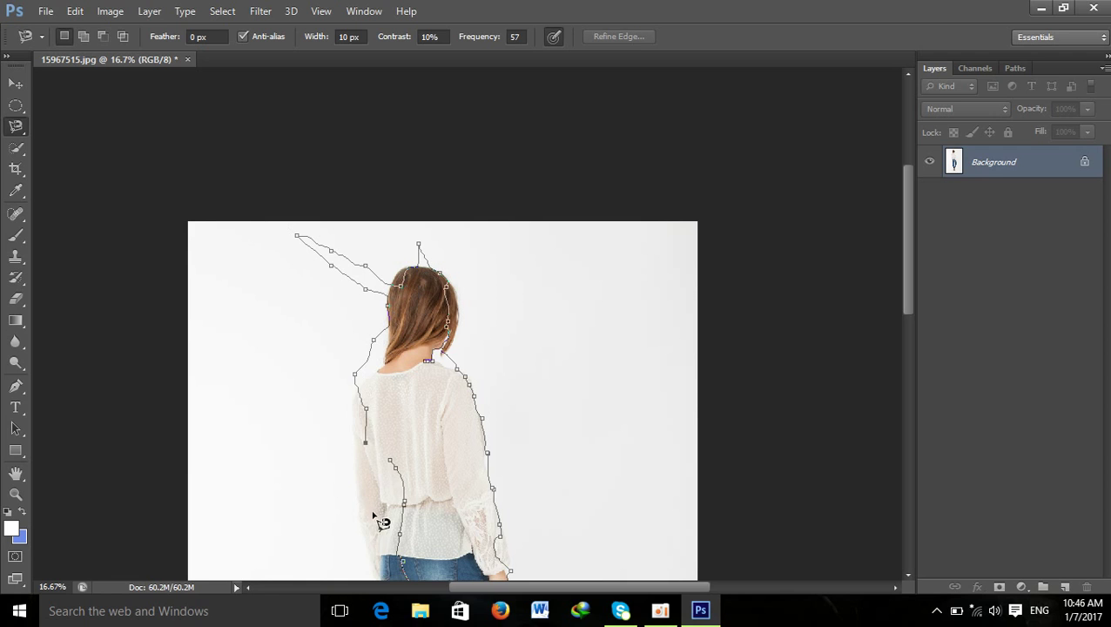
{"action": "left_click_drag", "start_coordinate": [386, 546], "coordinate": [477, 282]}
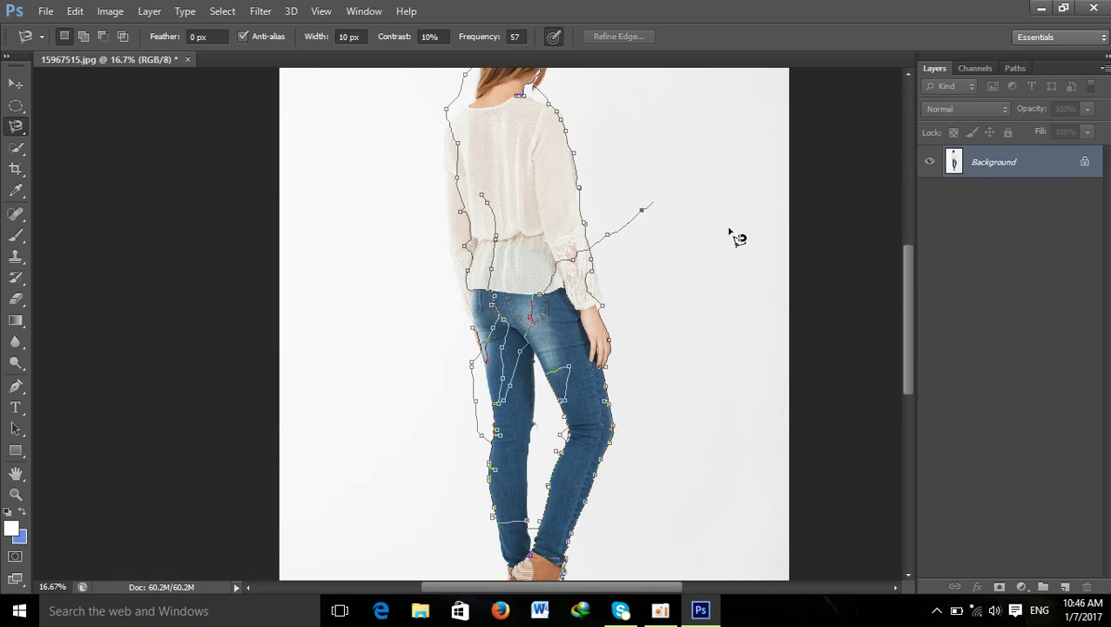
{"action": "left_click", "coordinate": [598, 191]}
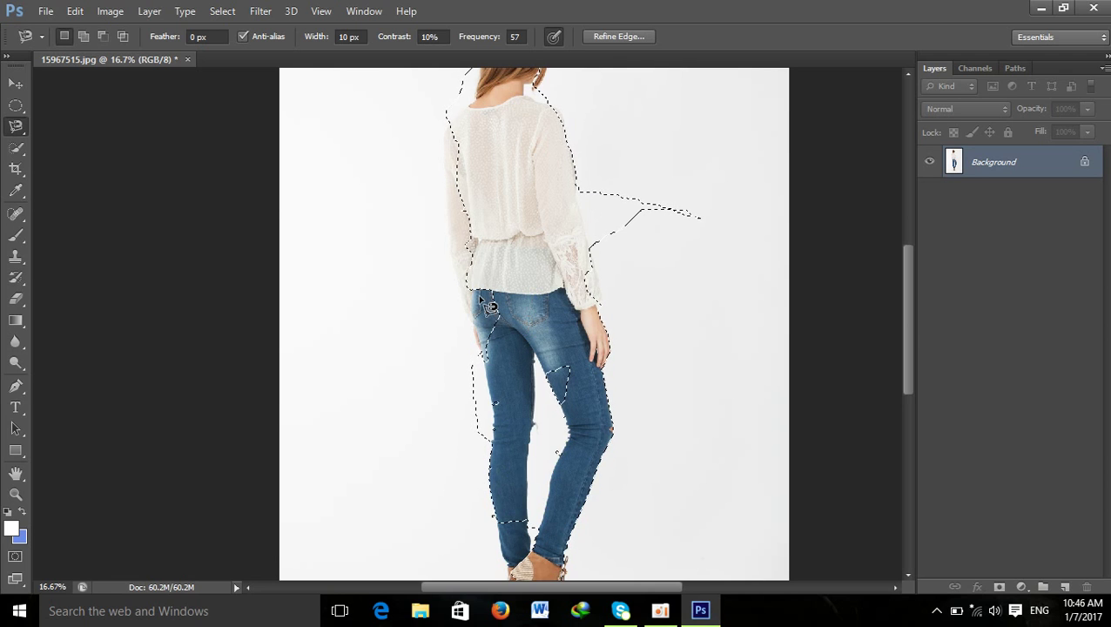
{"action": "key", "text": "ctrl+d"}
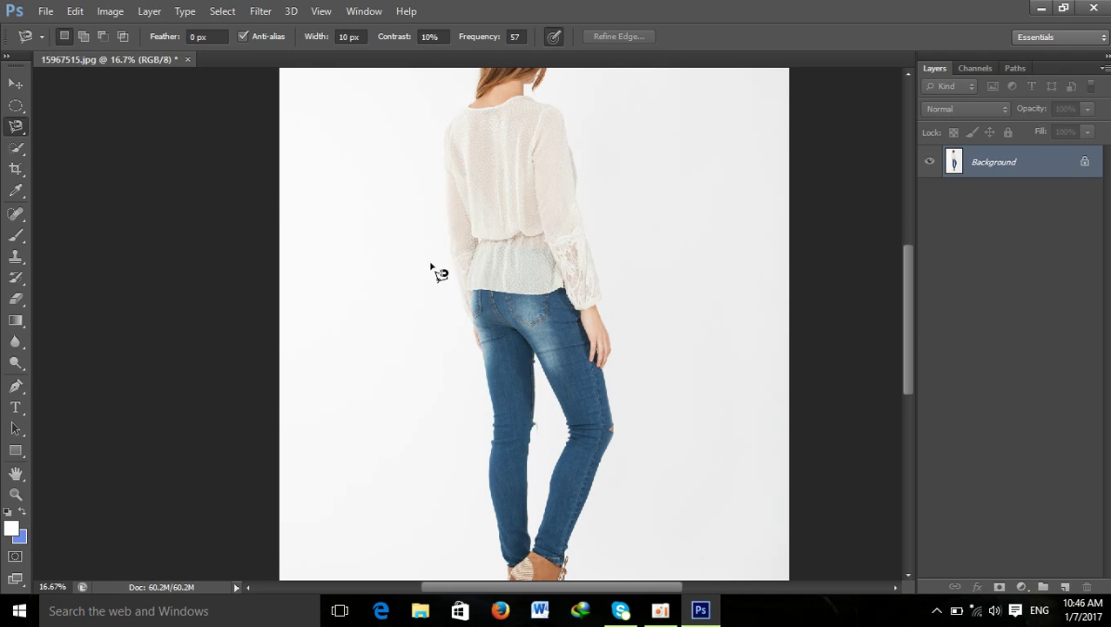
{"action": "left_click", "coordinate": [19, 149]}
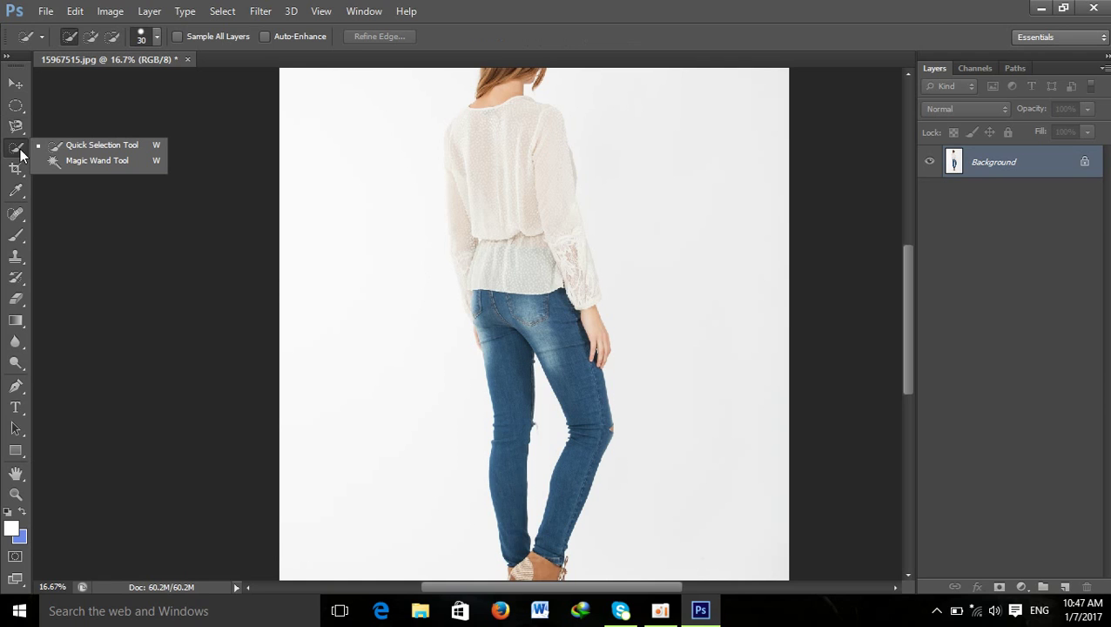
{"action": "left_click", "coordinate": [18, 169]}
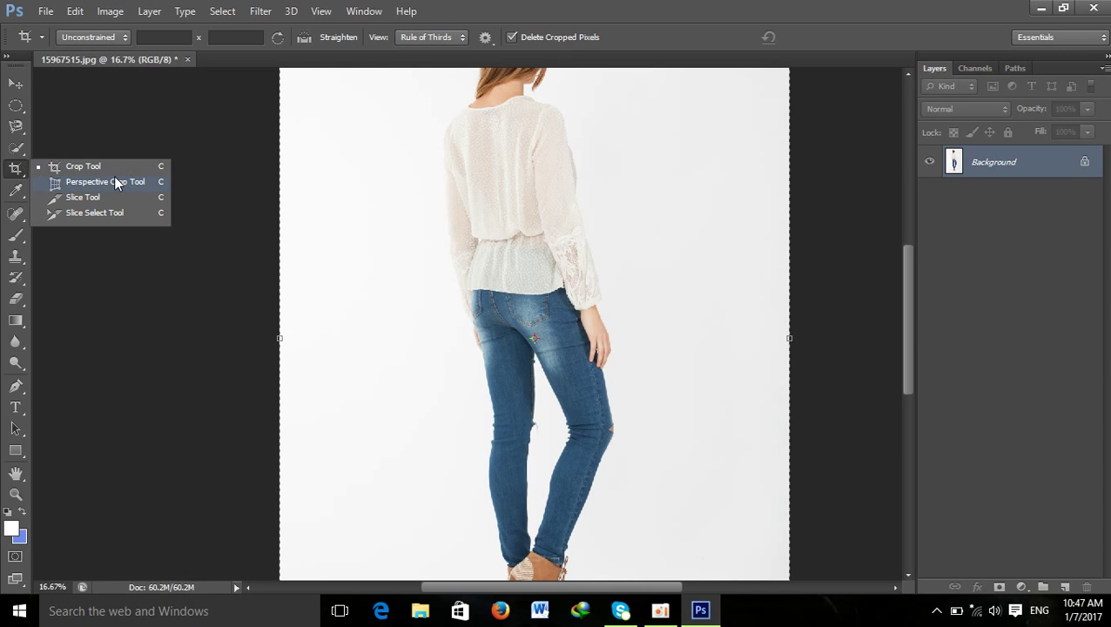
{"action": "left_click", "coordinate": [87, 165]}
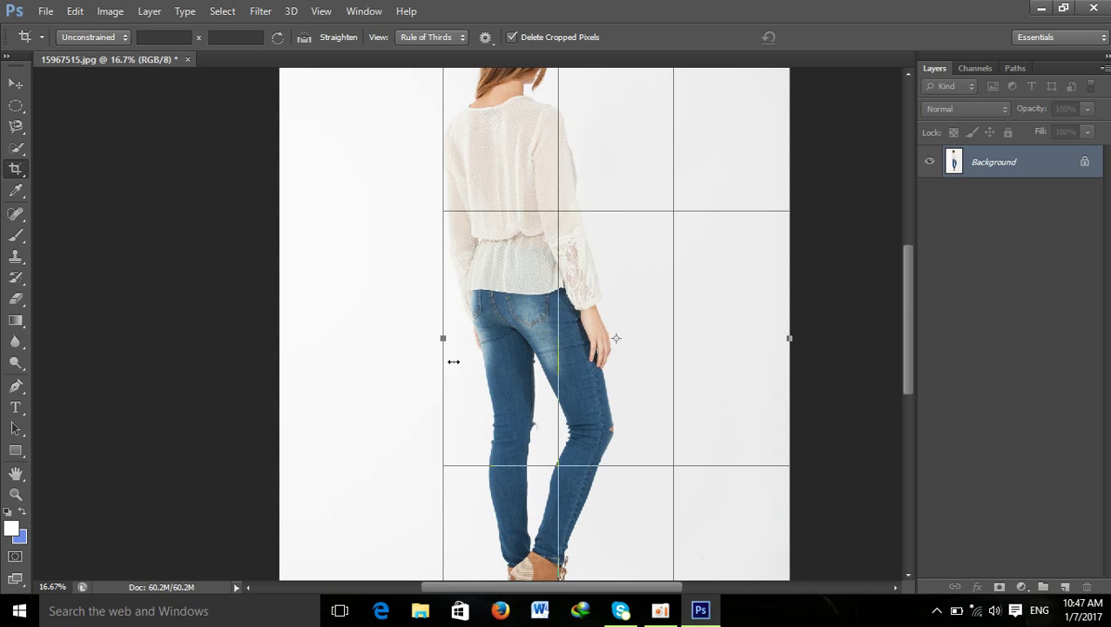
{"action": "left_click_drag", "start_coordinate": [279, 339], "coordinate": [448, 357]}
{"action": "mouse_move", "coordinate": [793, 339]}
{"action": "left_mouse_down"}
{"action": "mouse_move", "coordinate": [546, 333]}
{"action": "mouse_move", "coordinate": [585, 347]}
{"action": "mouse_move", "coordinate": [494, 344]}
{"action": "left_mouse_up"}
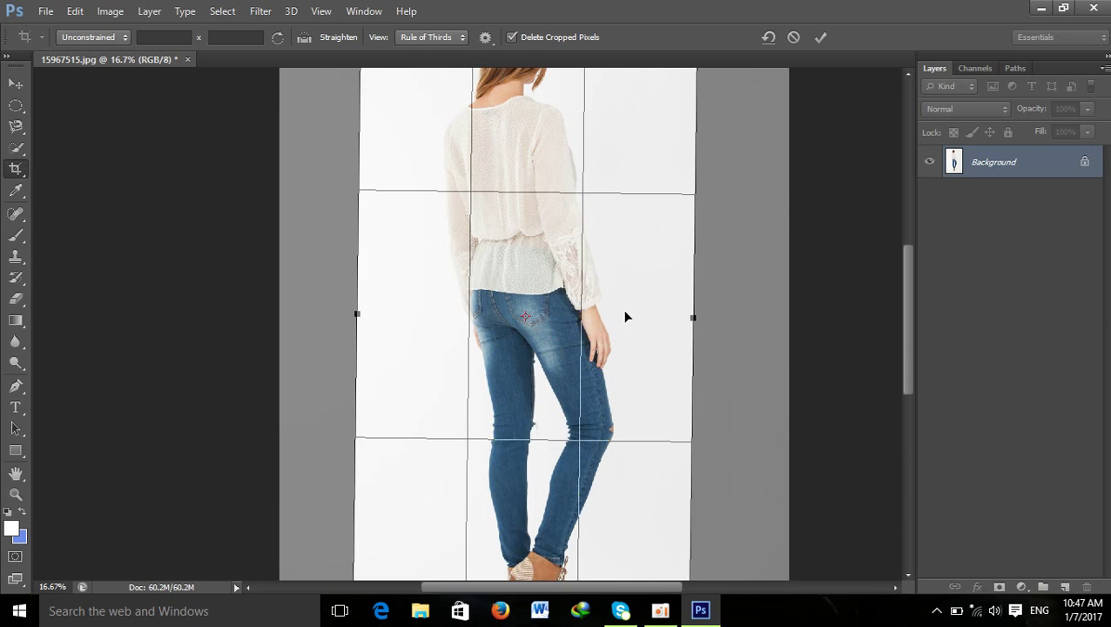
{"action": "key", "text": "Return"}
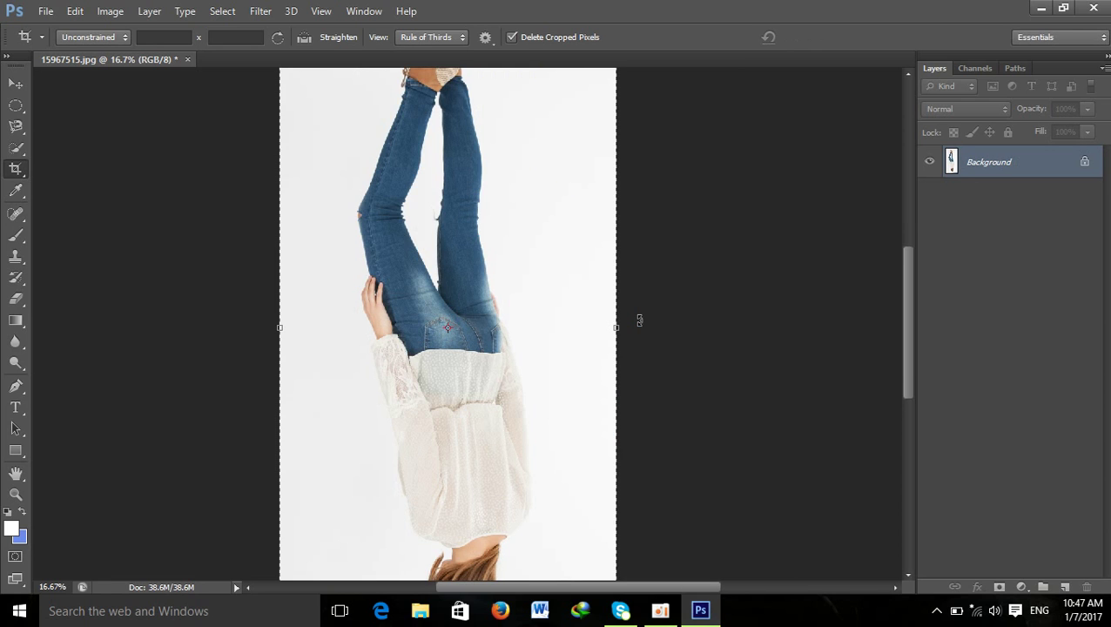
{"action": "key", "text": "ctrl+z"}
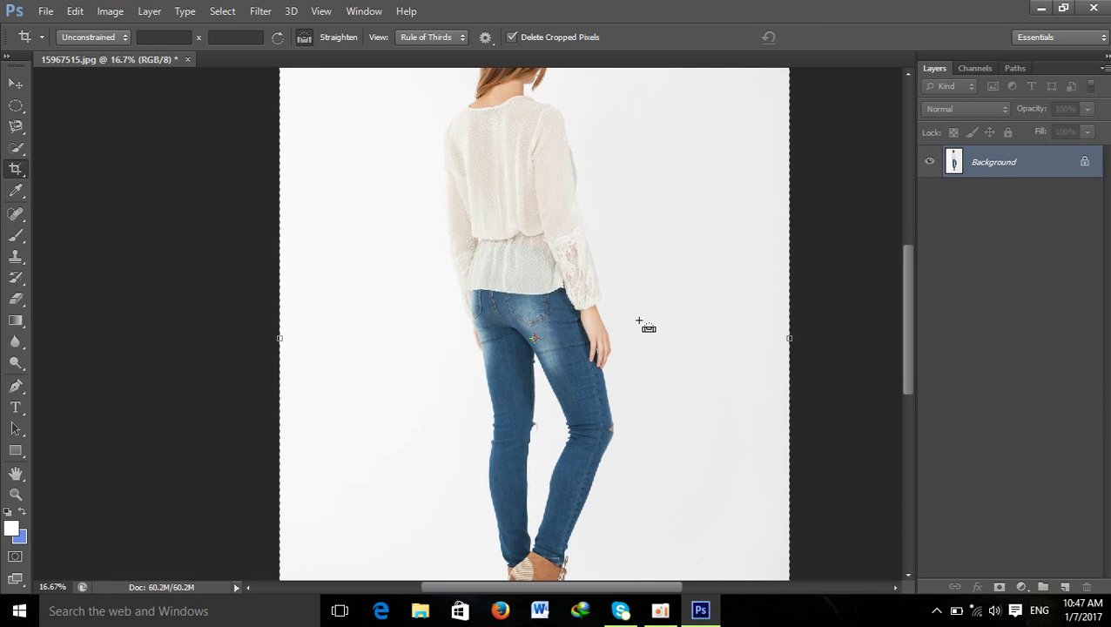
{"action": "left_click", "coordinate": [639, 325]}
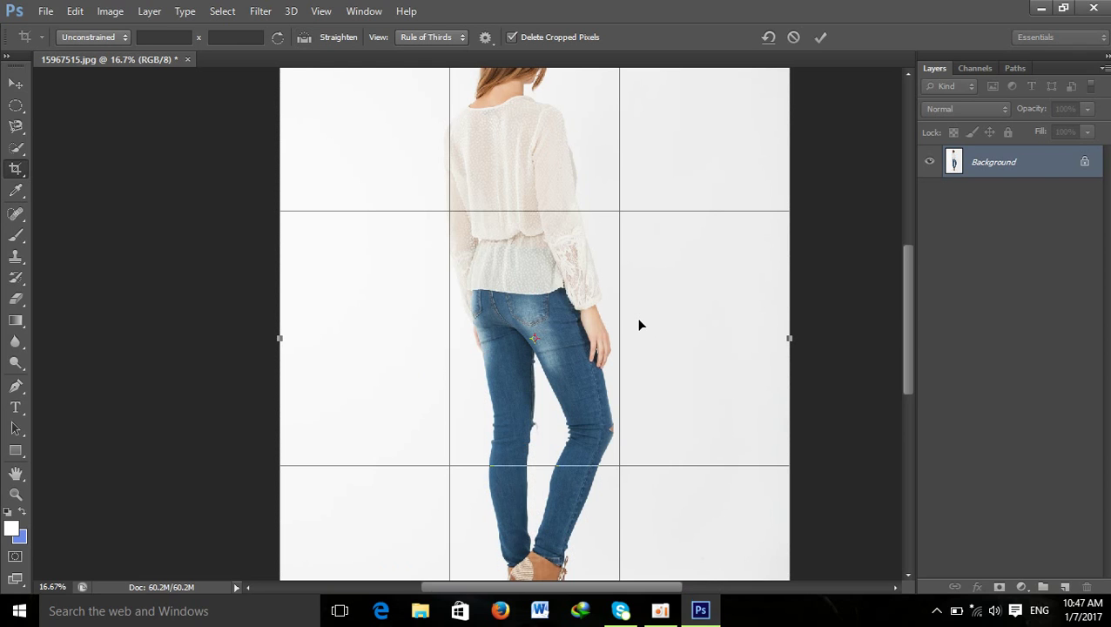
{"action": "key", "text": "Return"}
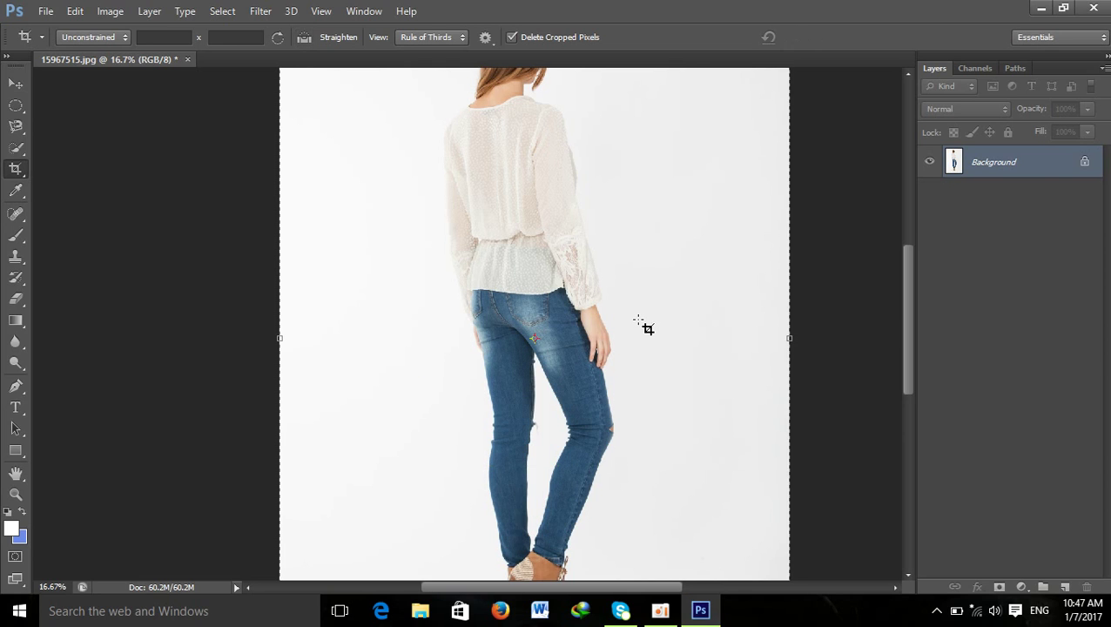
{"action": "right_click", "coordinate": [14, 171]}
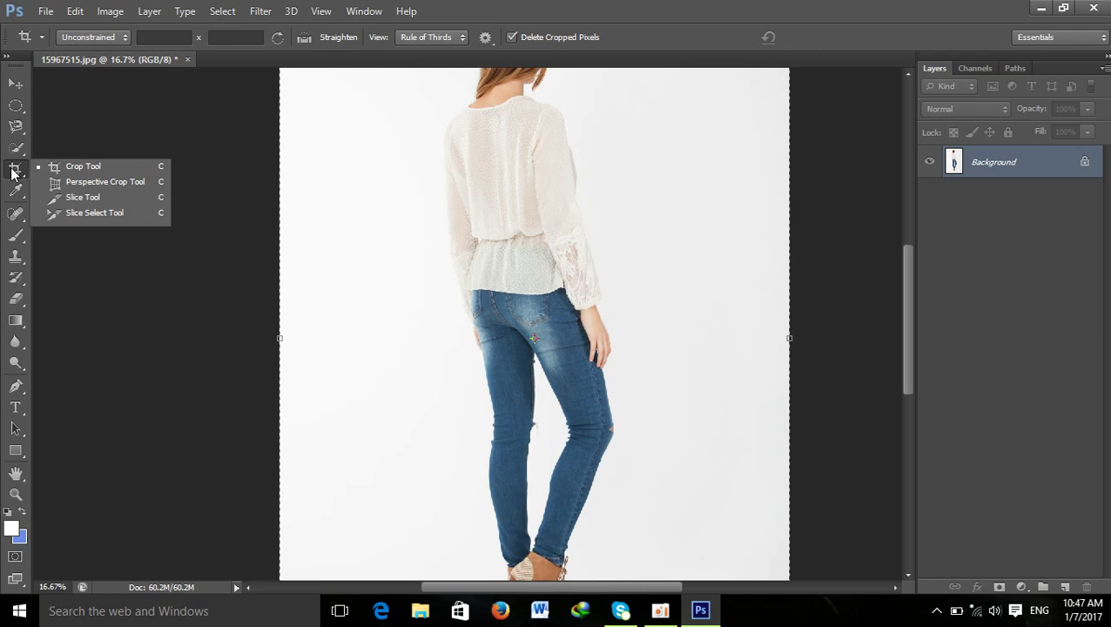
{"action": "left_click", "coordinate": [68, 182]}
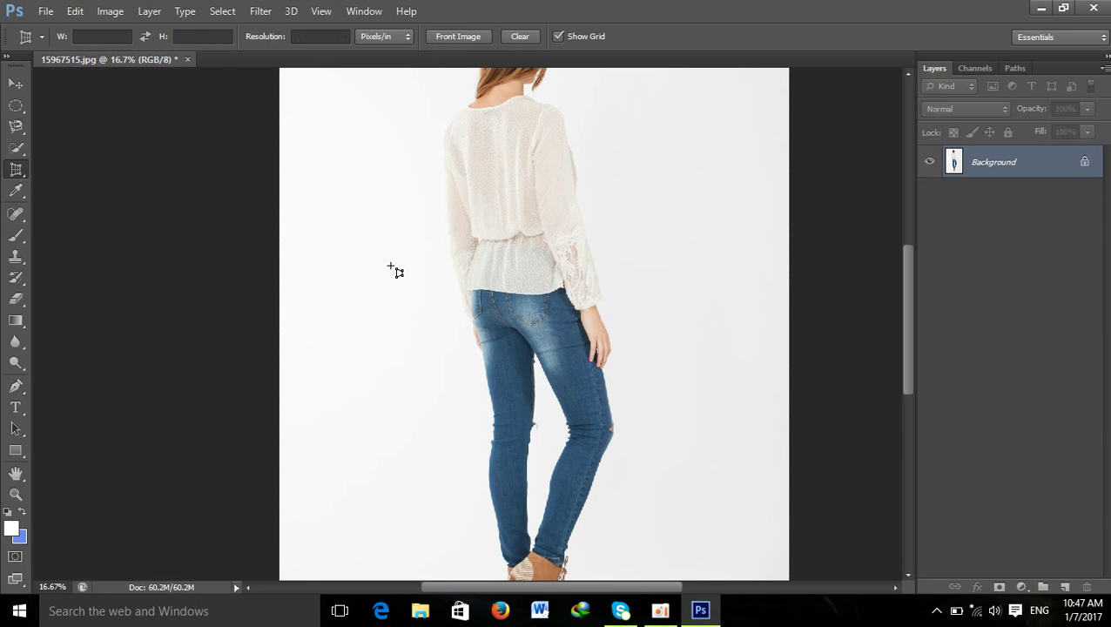
{"action": "left_click_drag", "start_coordinate": [403, 165], "coordinate": [635, 409]}
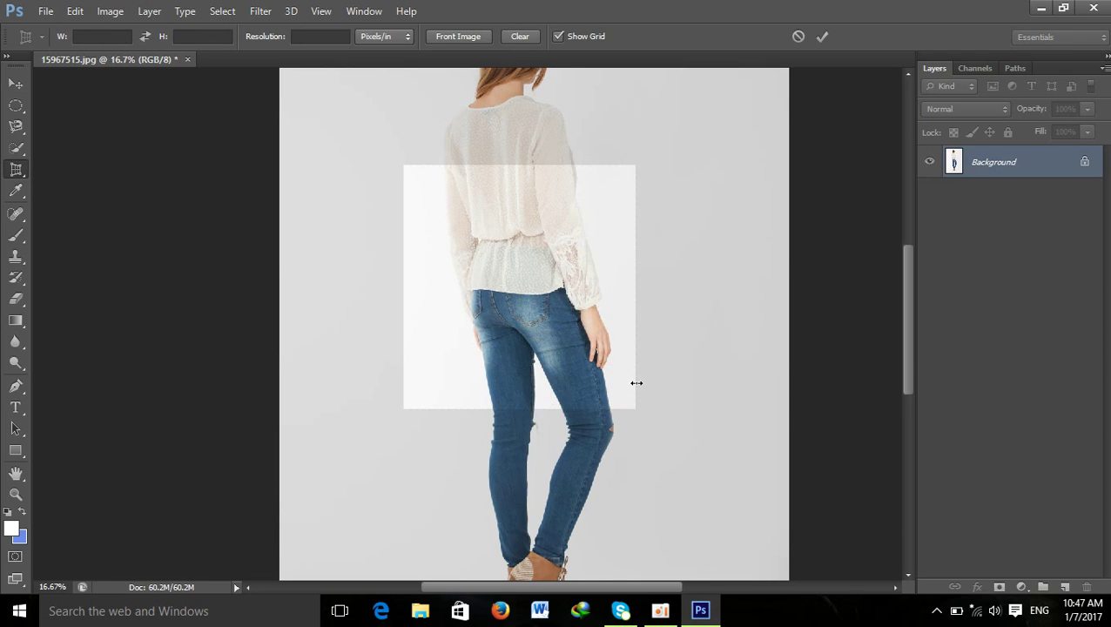
{"action": "key", "text": "Return"}
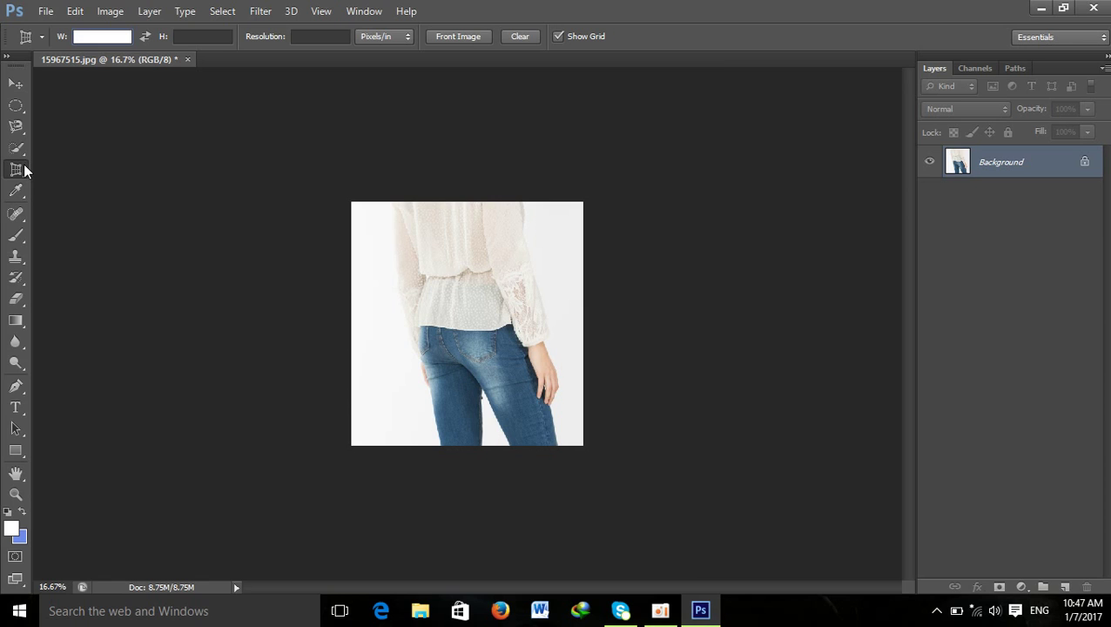
{"action": "key", "text": "ctrl+z"}
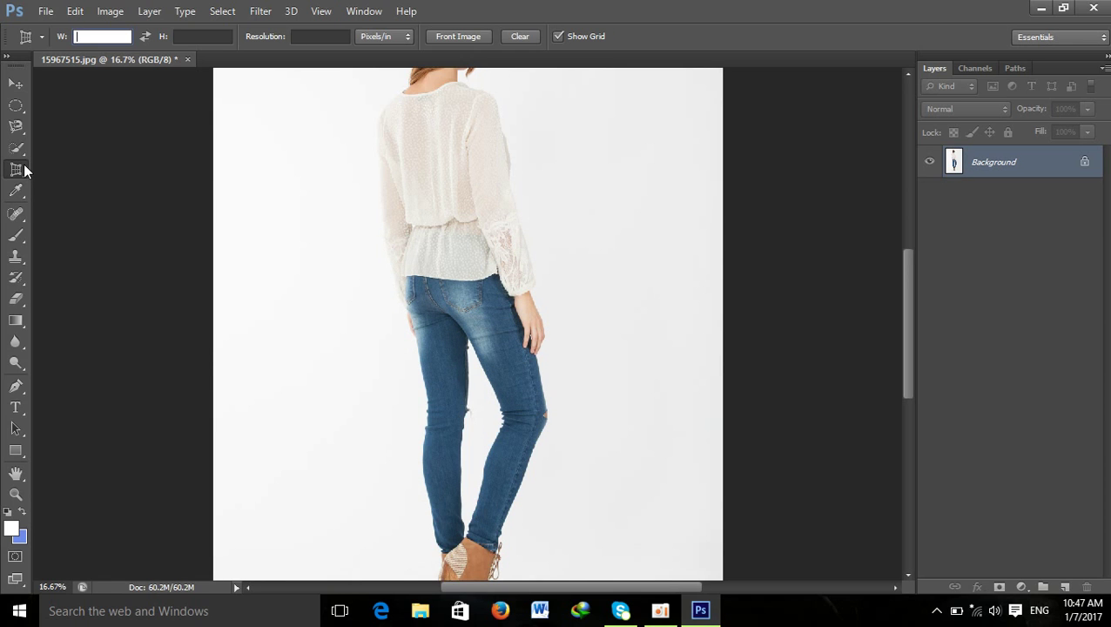
{"action": "right_click", "coordinate": [23, 172]}
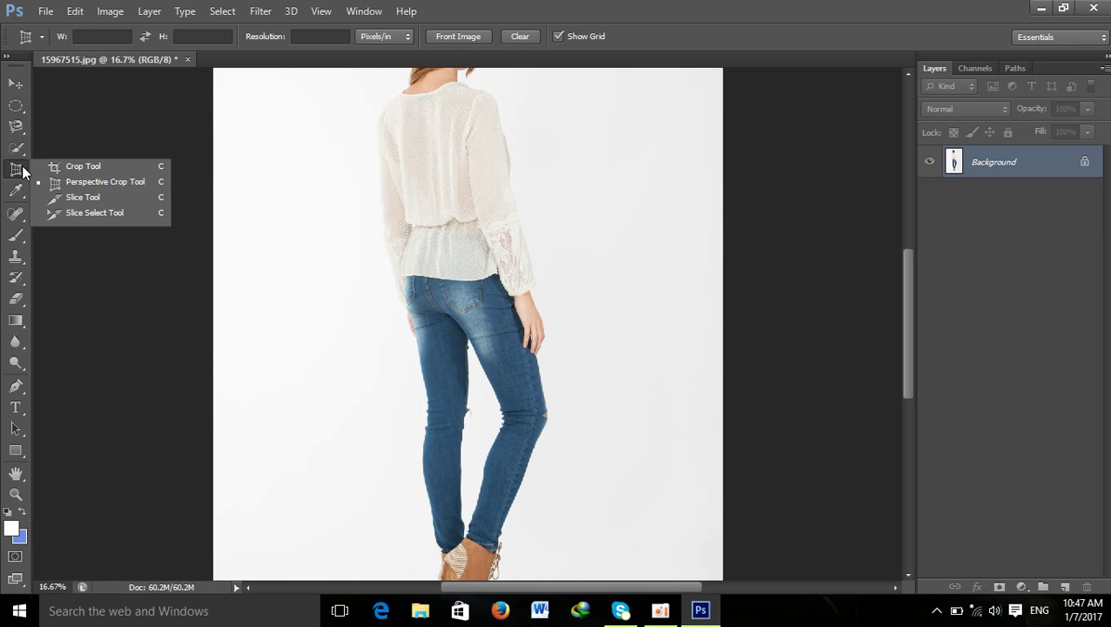
{"action": "left_click", "coordinate": [73, 197]}
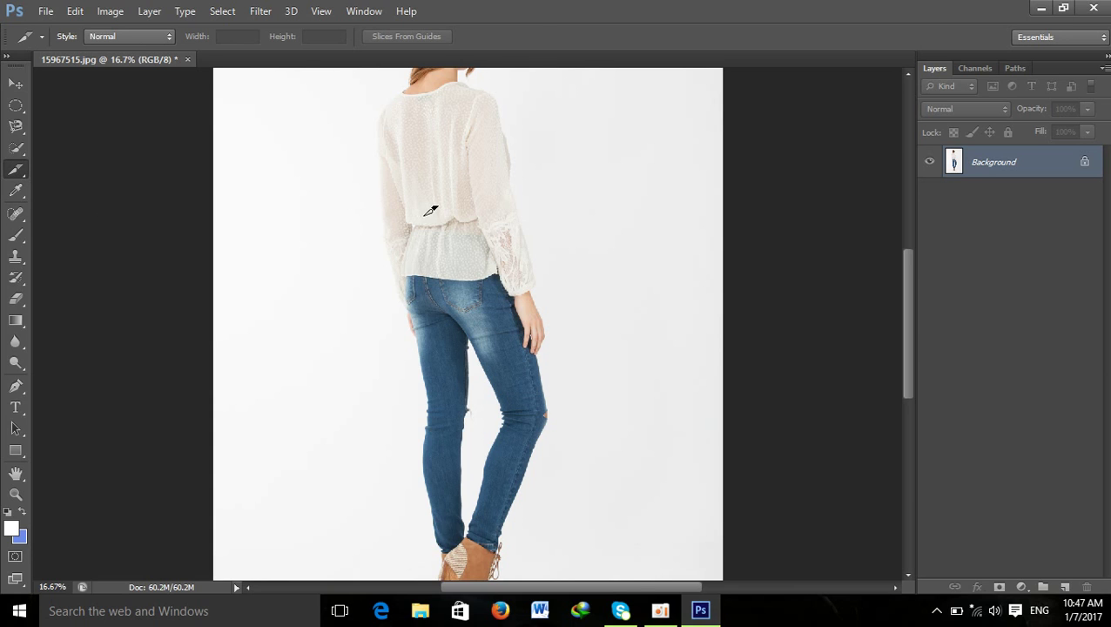
{"action": "left_click_drag", "start_coordinate": [424, 217], "coordinate": [521, 330]}
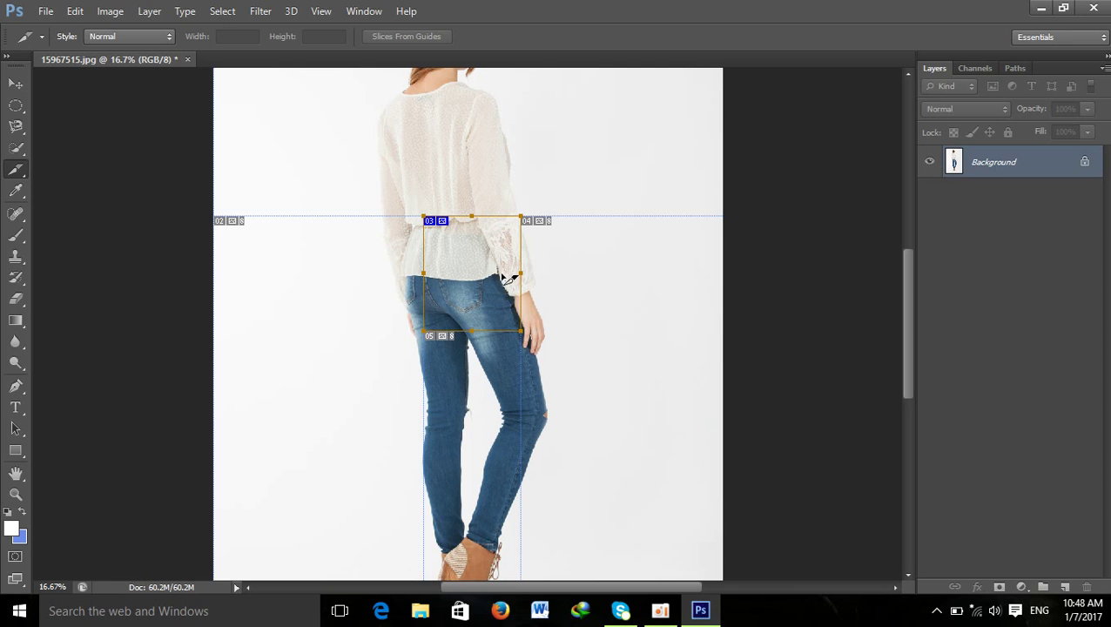
{"action": "left_click_drag", "start_coordinate": [505, 278], "coordinate": [506, 356]}
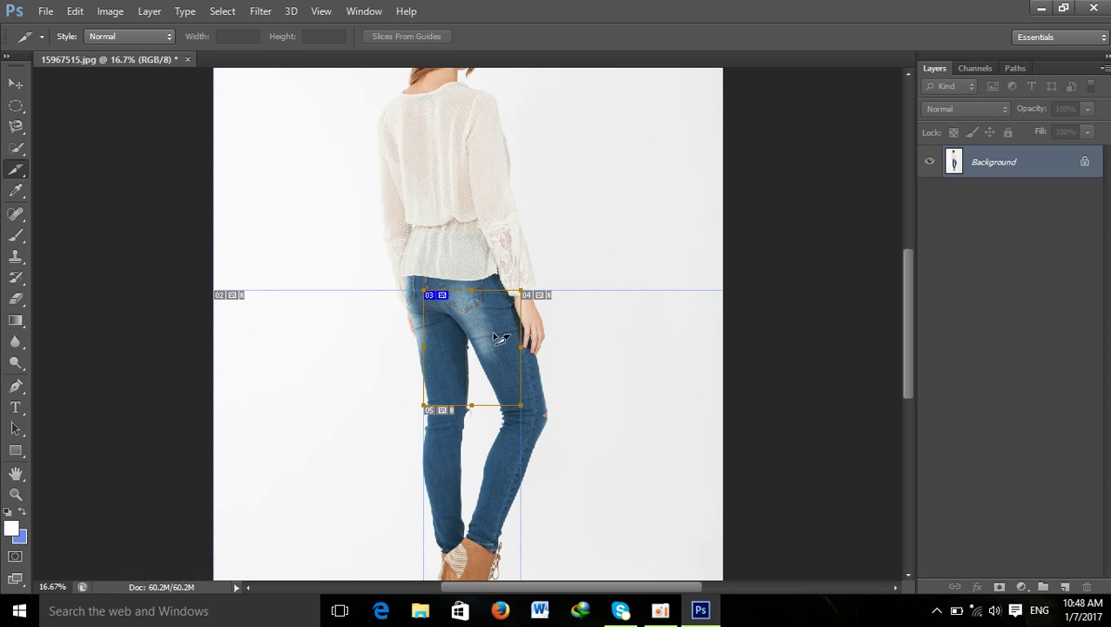
{"action": "mouse_move", "coordinate": [489, 315]}
{"action": "left_mouse_down"}
{"action": "mouse_move", "coordinate": [496, 350]}
{"action": "mouse_move", "coordinate": [438, 186]}
{"action": "mouse_move", "coordinate": [463, 216]}
{"action": "left_mouse_up"}
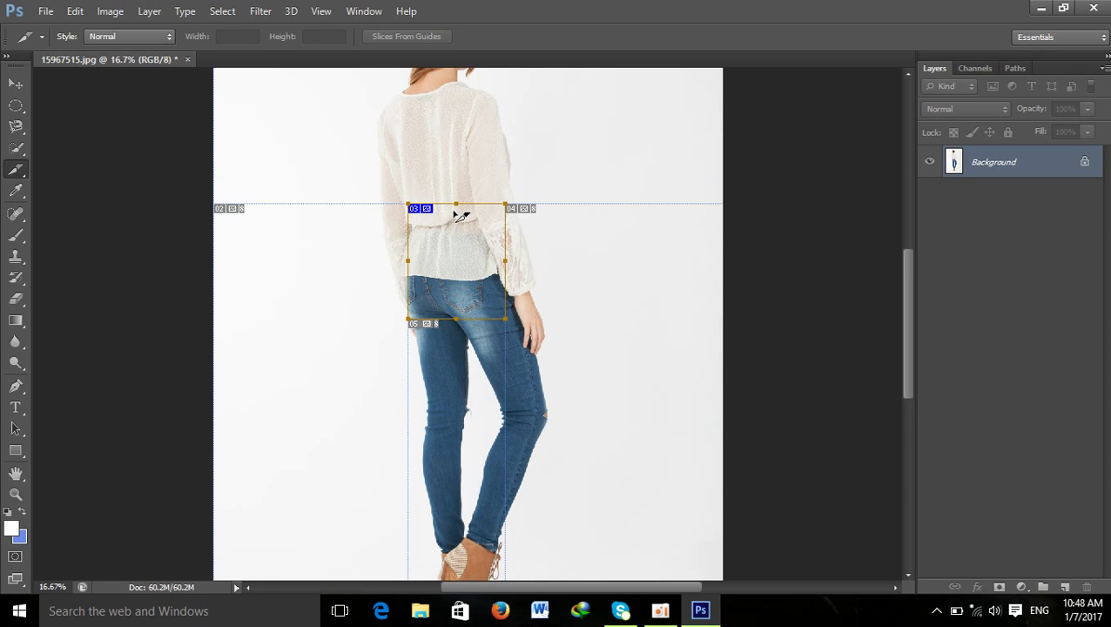
{"action": "key", "text": "Delete"}
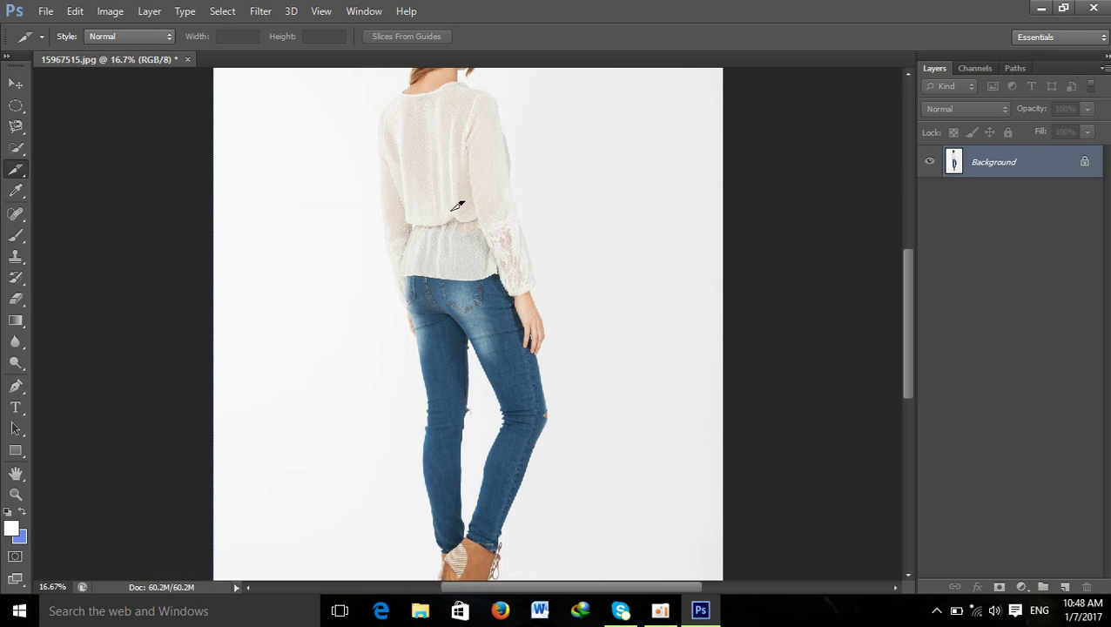
{"action": "right_click", "coordinate": [15, 169]}
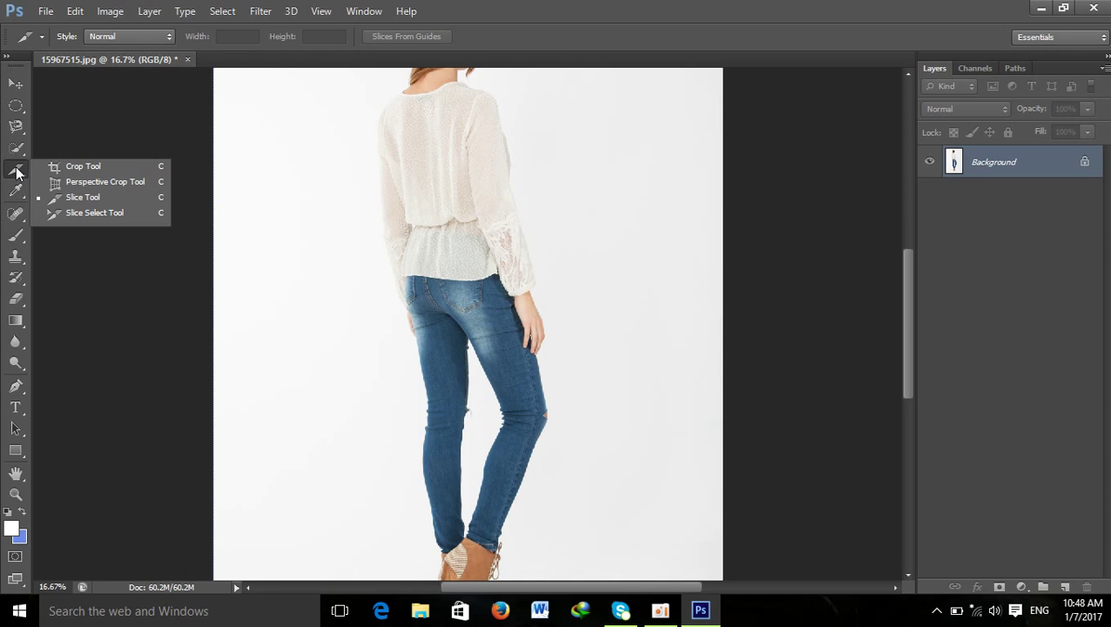
{"action": "left_click", "coordinate": [76, 213]}
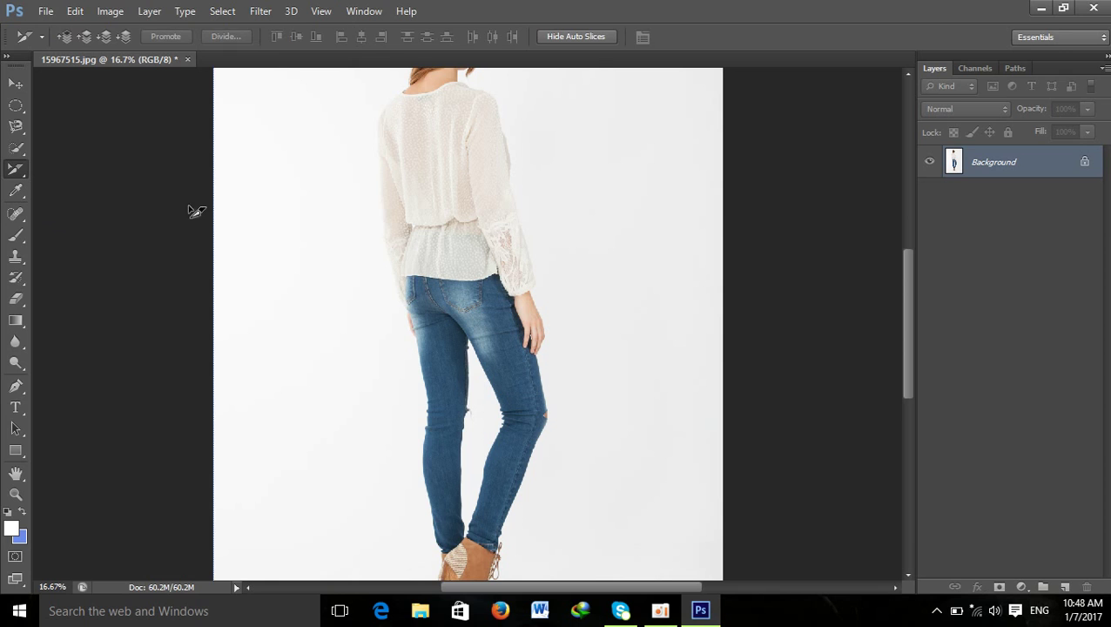
{"action": "left_click", "coordinate": [417, 183]}
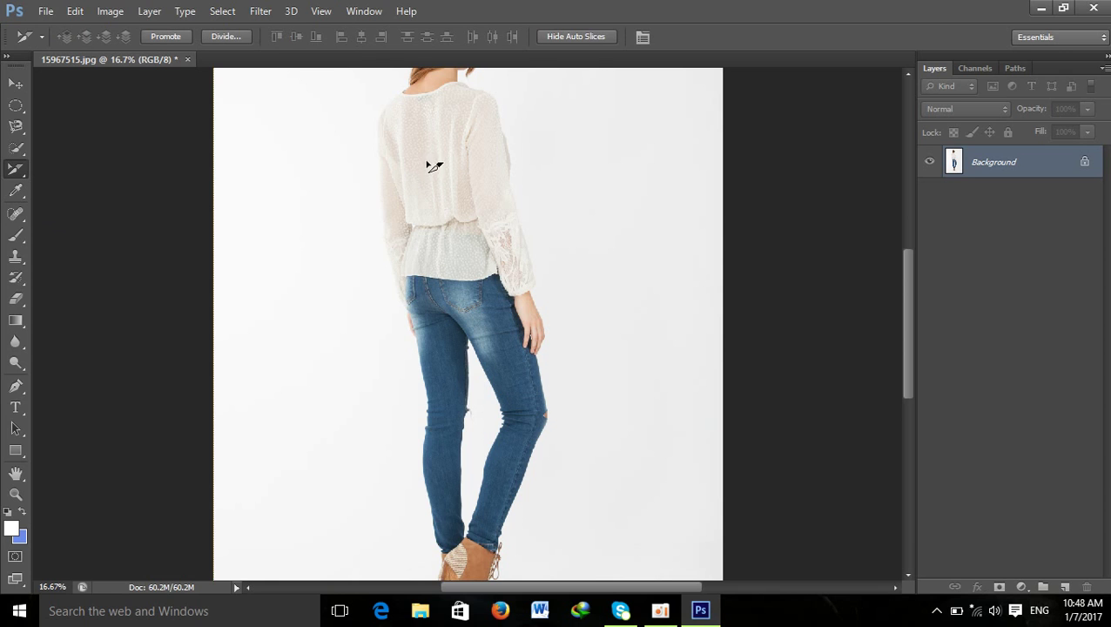
{"action": "double_click", "coordinate": [462, 218]}
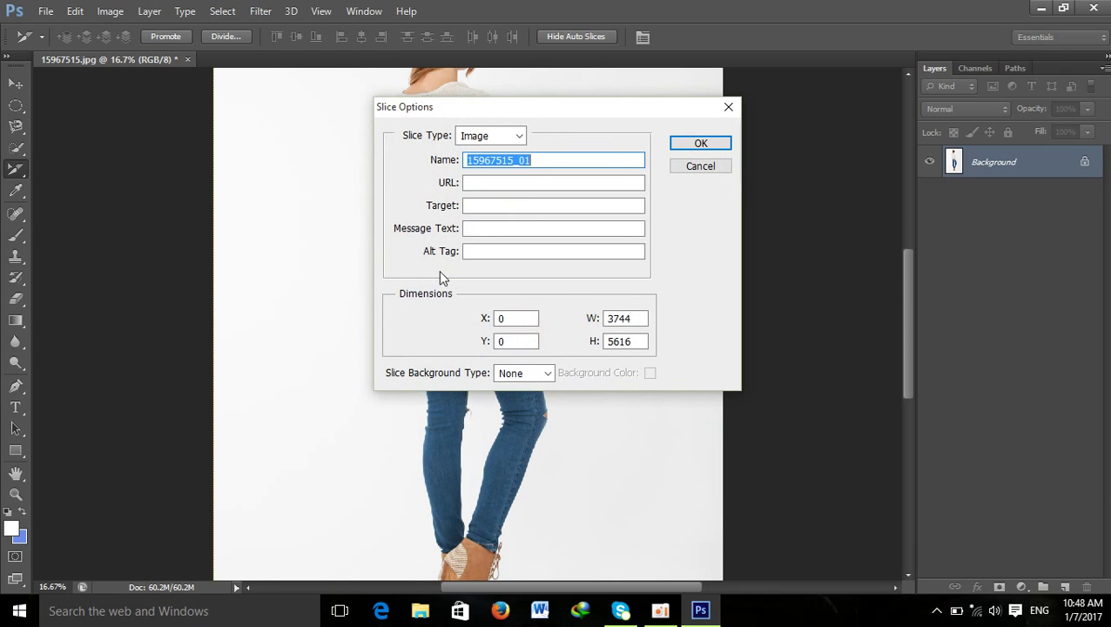
{"action": "left_click", "coordinate": [728, 106]}
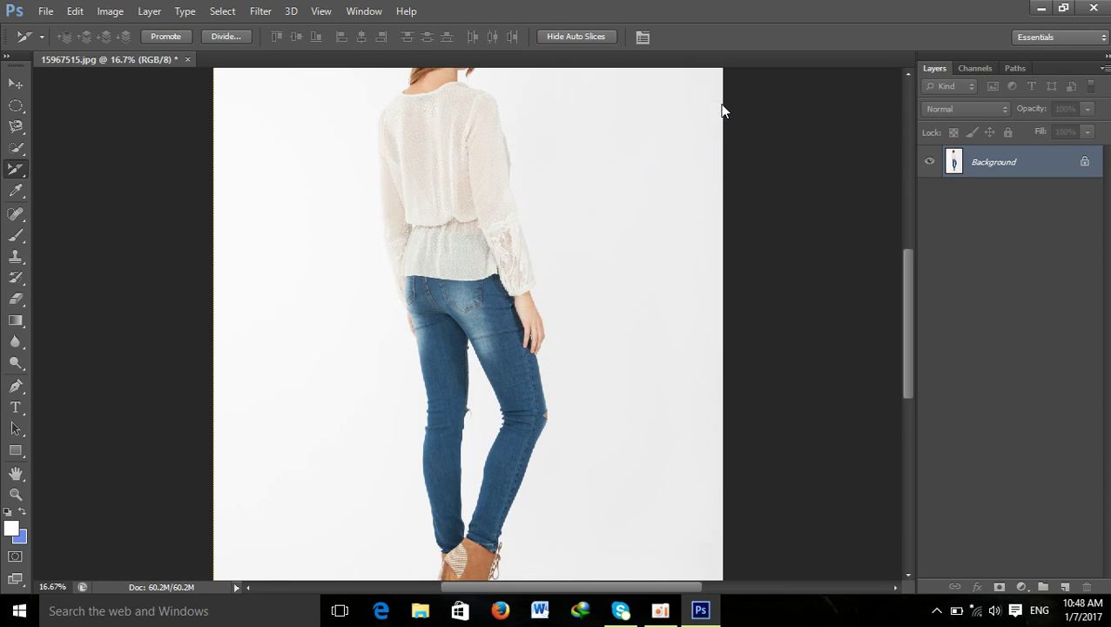
{"action": "left_click", "coordinate": [14, 190]}
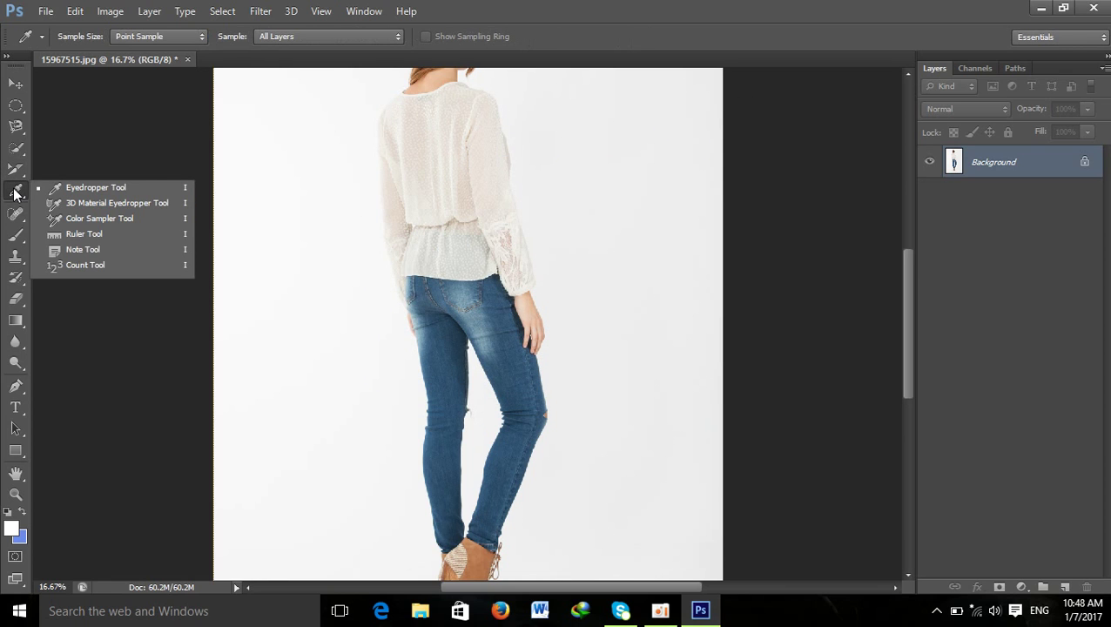
Sample the jeans' blue, then the boot's tan as foreground colour, and select the Spot Healing Brush
{"action": "left_click", "coordinate": [55, 187]}
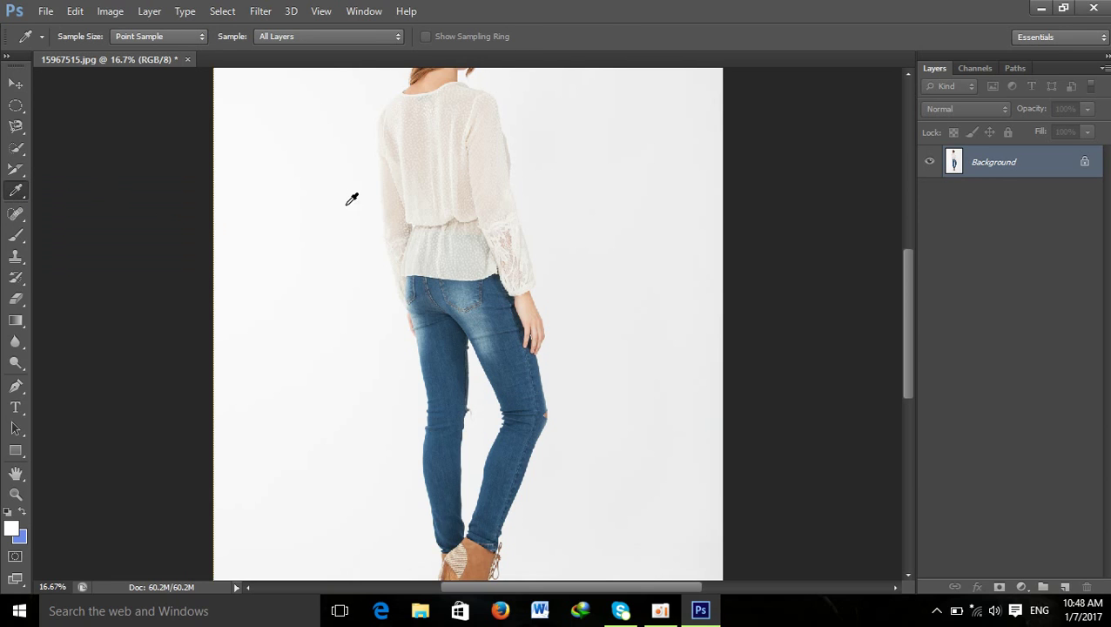
{"action": "mouse_move", "coordinate": [400, 186]}
{"action": "left_mouse_down"}
{"action": "mouse_move", "coordinate": [464, 349]}
{"action": "mouse_move", "coordinate": [396, 251]}
{"action": "mouse_move", "coordinate": [435, 323]}
{"action": "mouse_move", "coordinate": [306, 243]}
{"action": "left_mouse_up"}
{"action": "left_click", "coordinate": [488, 311]}
{"action": "left_click_drag", "start_coordinate": [487, 312], "coordinate": [470, 552]}
{"action": "right_click", "coordinate": [16, 190]}
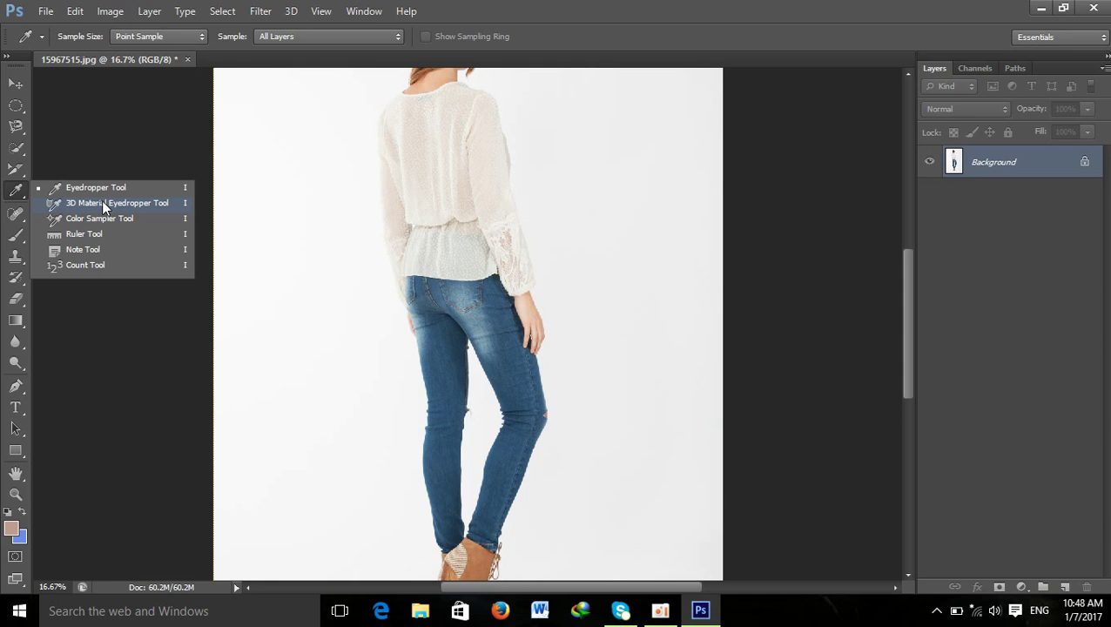
{"action": "left_click", "coordinate": [12, 217]}
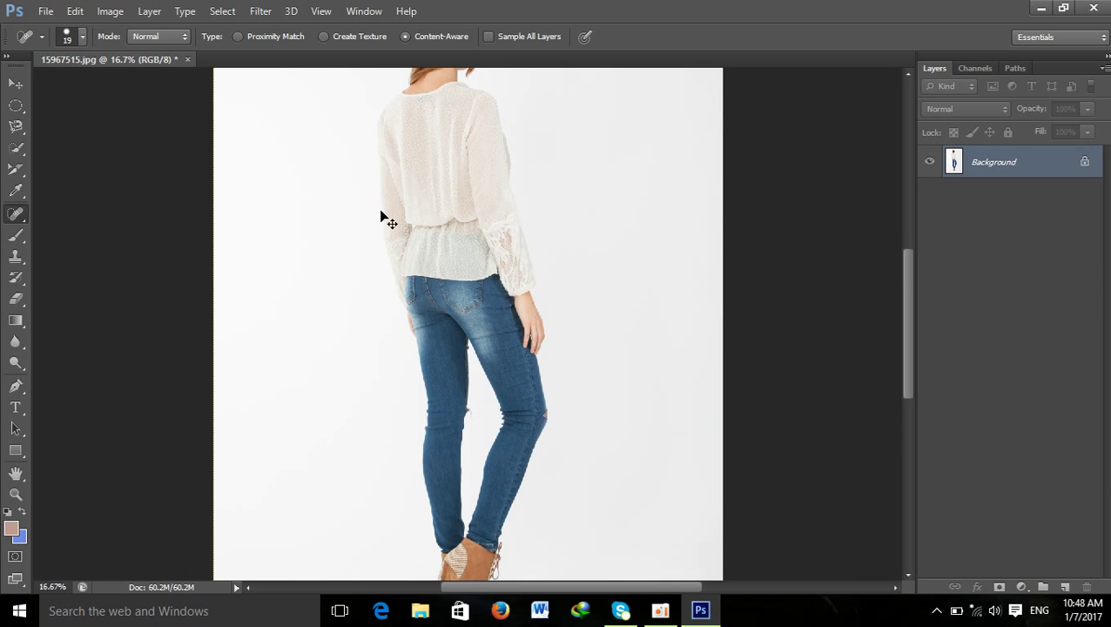
Zoom in and paint out the first back pocket's stitching, corner and side seams
{"action": "key", "text": "ctrl+plus"}
{"action": "key", "text": "ctrl+plus"}
{"action": "key", "text": "ctrl+plus"}
{"action": "key", "text": "ctrl+plus"}
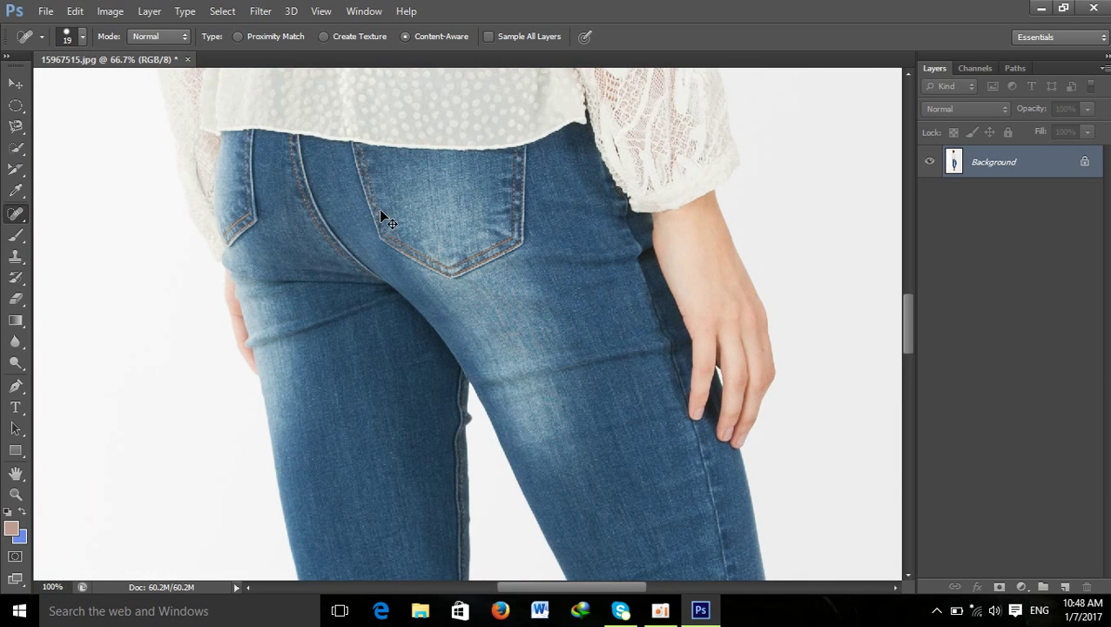
{"action": "key", "text": "ctrl+plus"}
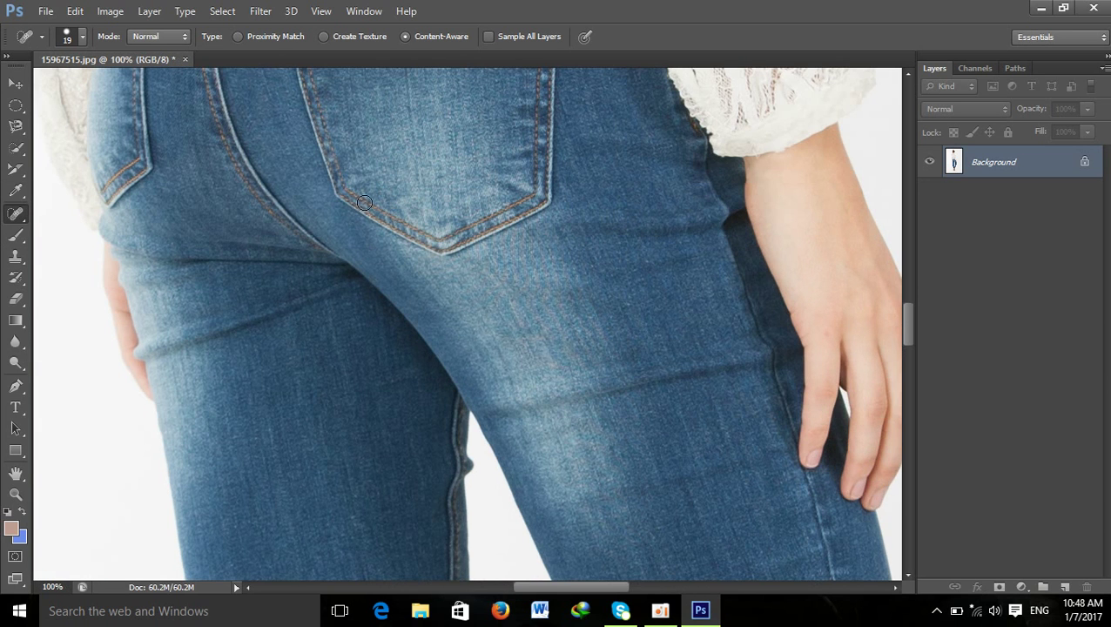
{"action": "left_click", "coordinate": [364, 202]}
{"action": "left_click_drag", "start_coordinate": [364, 199], "coordinate": [450, 248]}
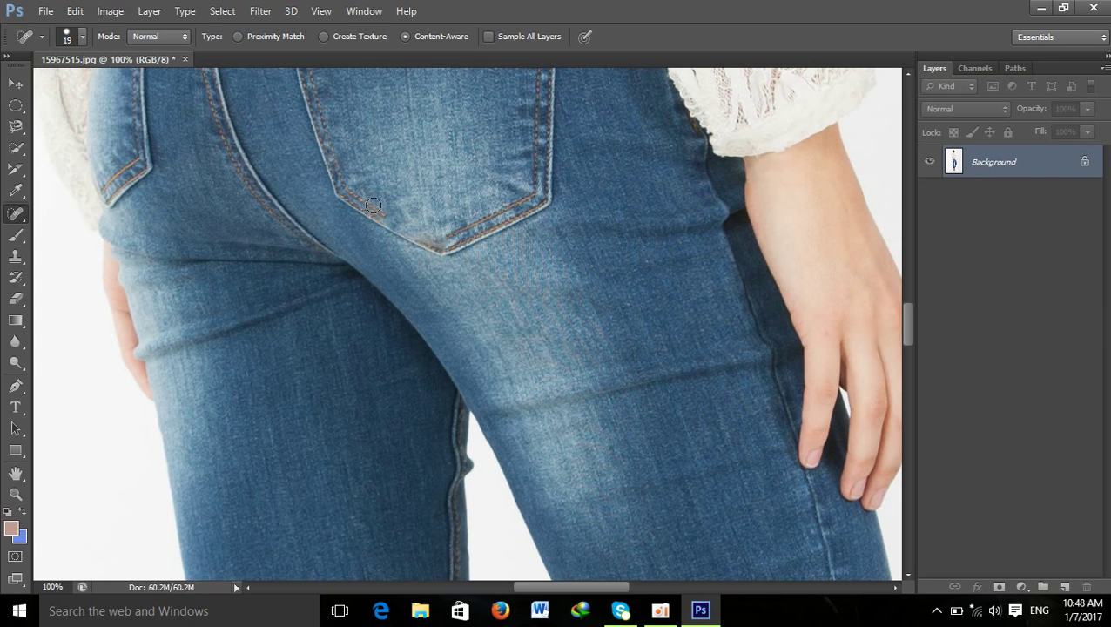
{"action": "left_click_drag", "start_coordinate": [388, 232], "coordinate": [432, 264]}
{"action": "left_click_drag", "start_coordinate": [341, 206], "coordinate": [388, 231]}
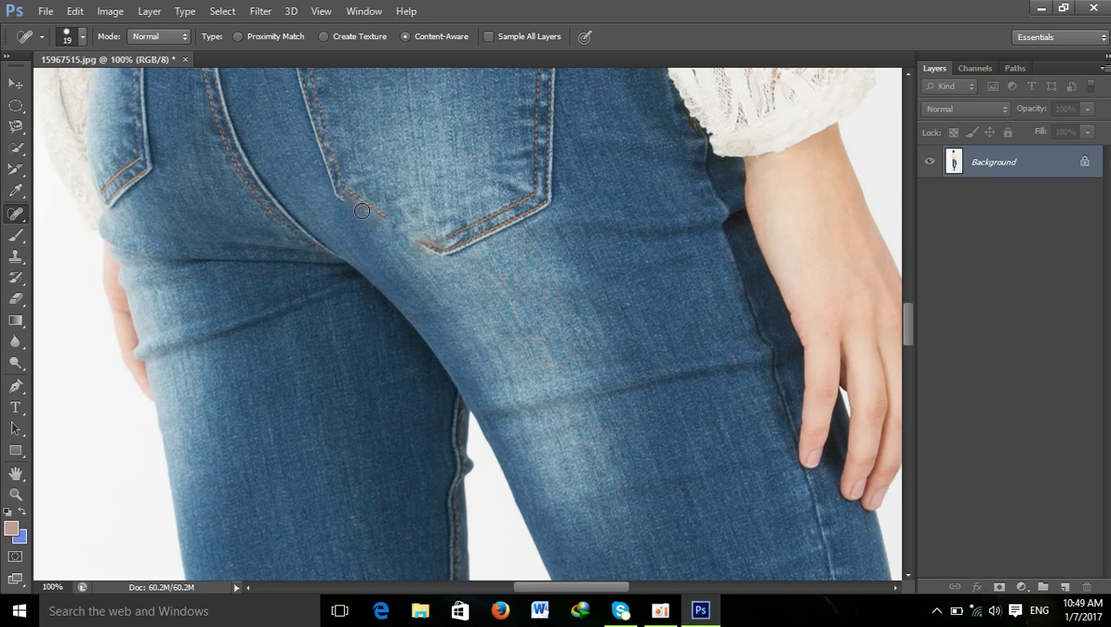
{"action": "mouse_move", "coordinate": [349, 198]}
{"action": "left_mouse_down"}
{"action": "mouse_move", "coordinate": [390, 225]}
{"action": "mouse_move", "coordinate": [457, 237]}
{"action": "mouse_move", "coordinate": [550, 196]}
{"action": "left_mouse_up"}
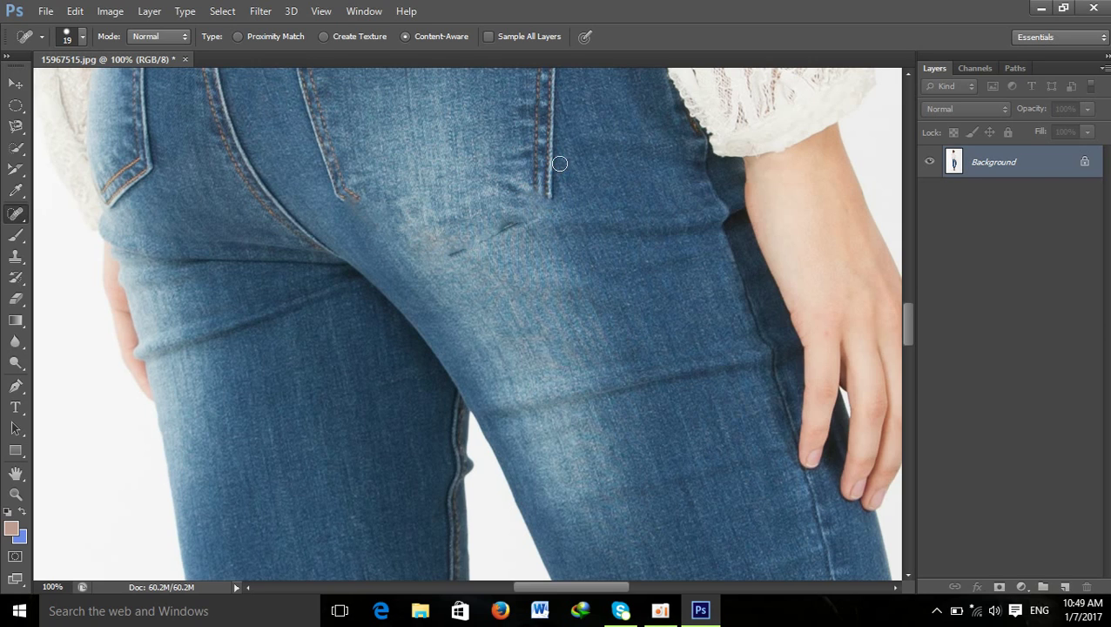
{"action": "mouse_move", "coordinate": [519, 226]}
{"action": "left_mouse_down"}
{"action": "mouse_move", "coordinate": [460, 259]}
{"action": "mouse_move", "coordinate": [416, 256]}
{"action": "left_mouse_up"}
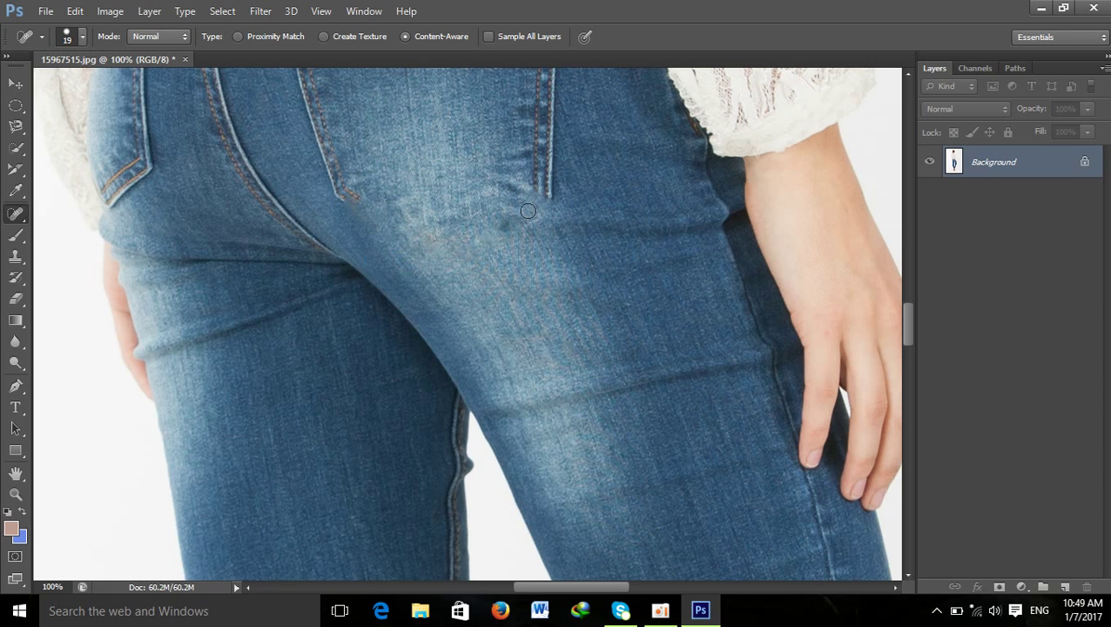
{"action": "scroll", "coordinate": [517, 209], "scroll_direction": "up", "scroll_amount": 4}
{"action": "scroll", "coordinate": [491, 322], "scroll_direction": "up", "scroll_amount": 1}
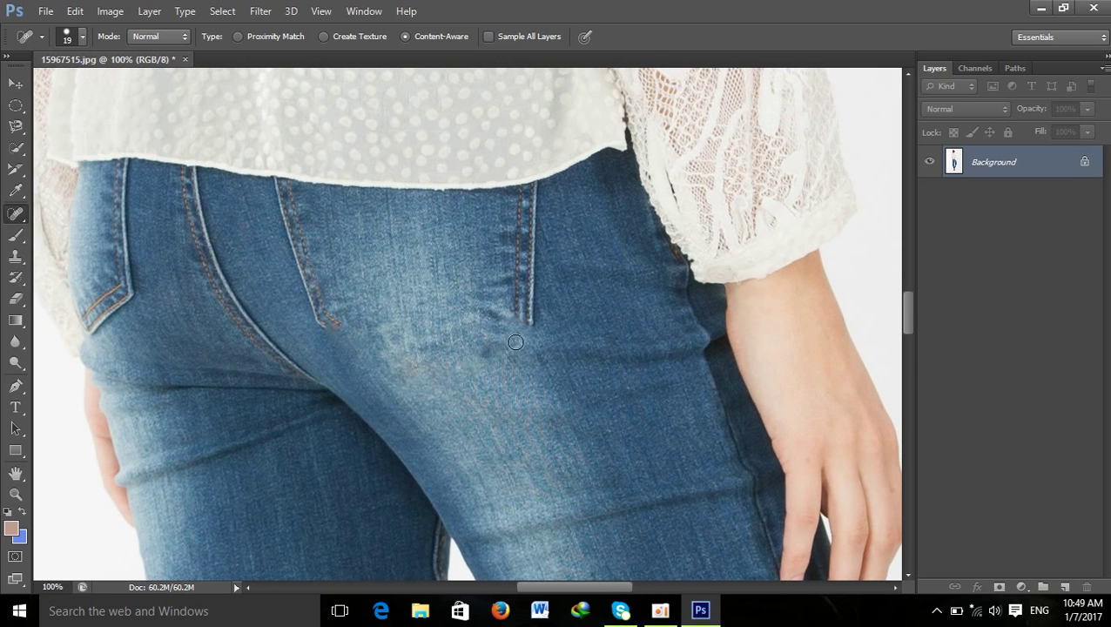
{"action": "mouse_move", "coordinate": [532, 326]}
{"action": "left_mouse_down"}
{"action": "mouse_move", "coordinate": [522, 298]}
{"action": "mouse_move", "coordinate": [522, 310]}
{"action": "mouse_move", "coordinate": [531, 312]}
{"action": "mouse_move", "coordinate": [518, 253]}
{"action": "mouse_move", "coordinate": [524, 205]}
{"action": "left_mouse_up"}
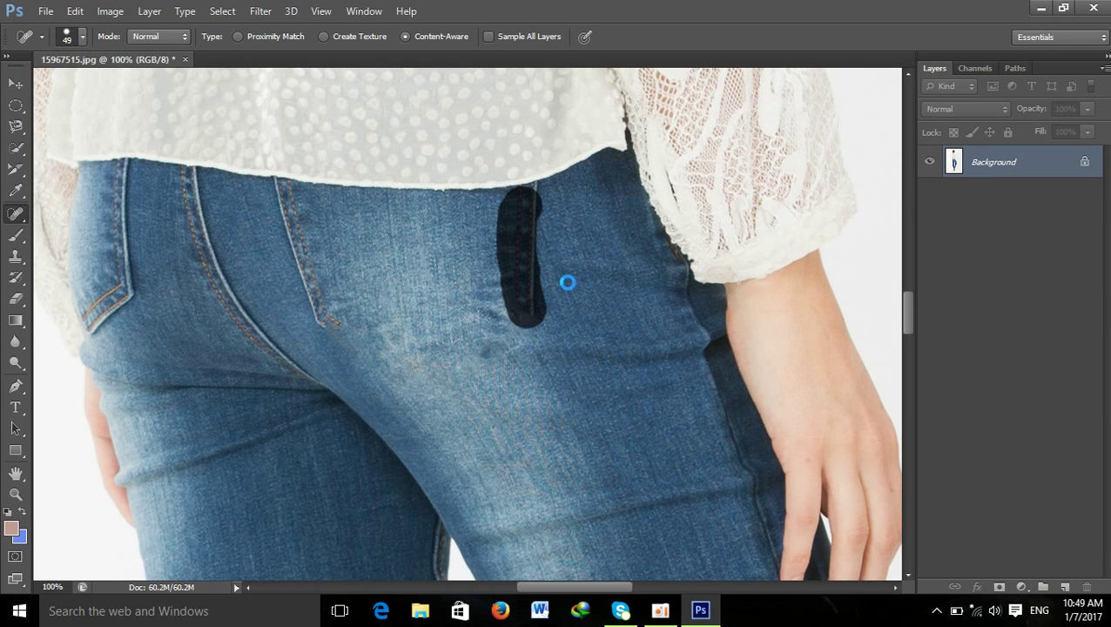
{"action": "left_click_drag", "start_coordinate": [534, 220], "coordinate": [505, 384]}
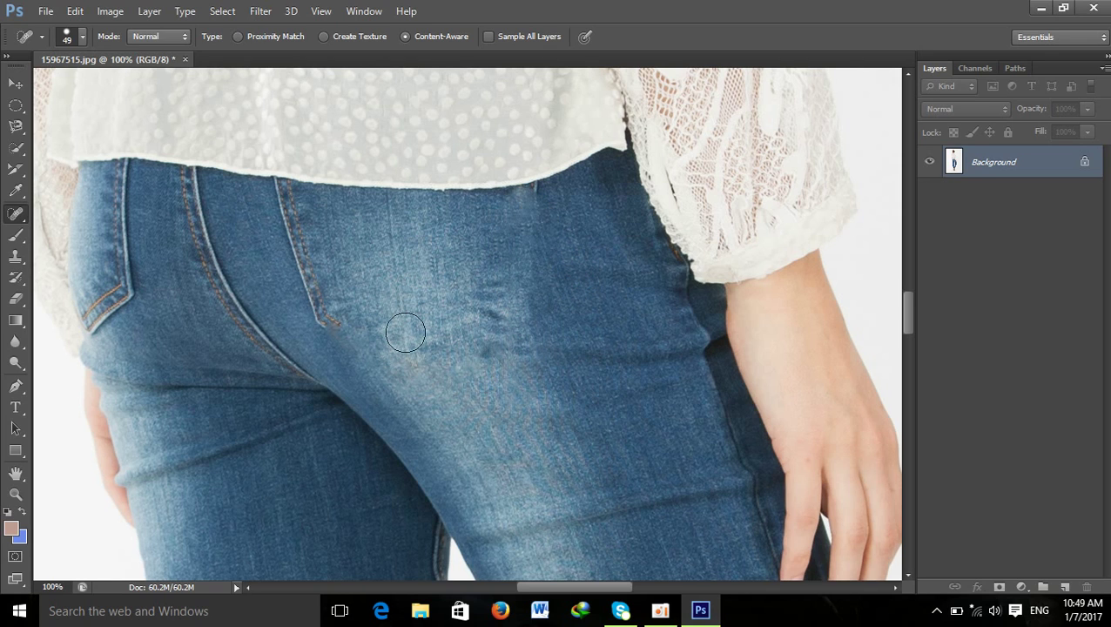
{"action": "mouse_move", "coordinate": [333, 320]}
{"action": "left_mouse_down"}
{"action": "mouse_move", "coordinate": [306, 312]}
{"action": "mouse_move", "coordinate": [276, 198]}
{"action": "left_mouse_up"}
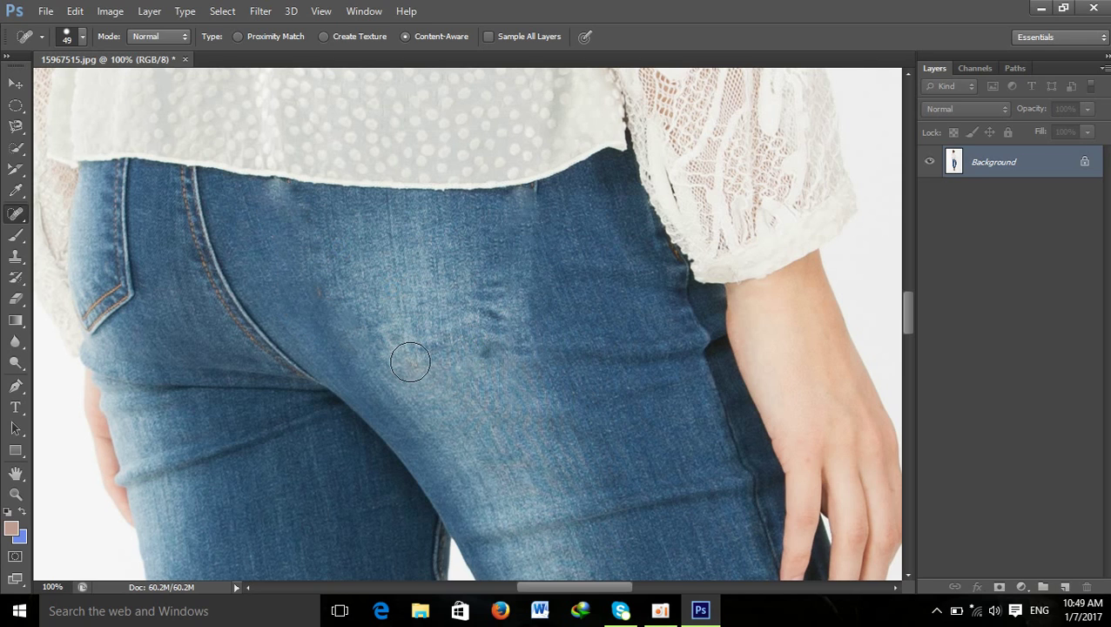
Move to the left back pocket and heal away its seam down to the corner
{"action": "left_click_drag", "start_coordinate": [307, 365], "coordinate": [540, 365]}
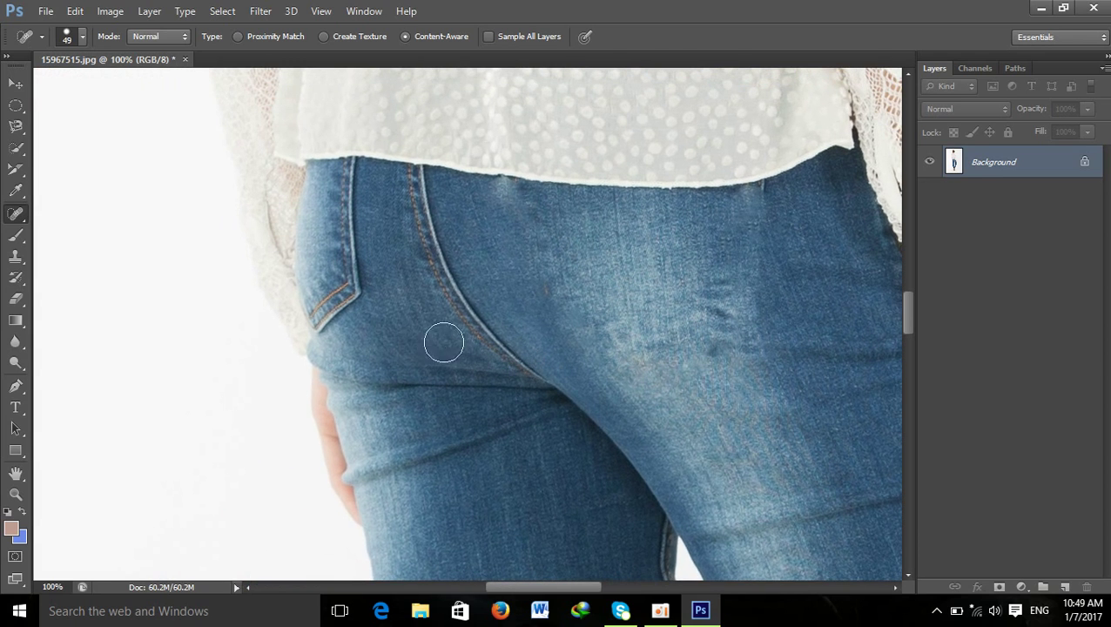
{"action": "mouse_move", "coordinate": [420, 201]}
{"action": "left_mouse_down"}
{"action": "mouse_move", "coordinate": [419, 186]}
{"action": "mouse_move", "coordinate": [433, 268]}
{"action": "mouse_move", "coordinate": [470, 335]}
{"action": "mouse_move", "coordinate": [538, 380]}
{"action": "left_mouse_up"}
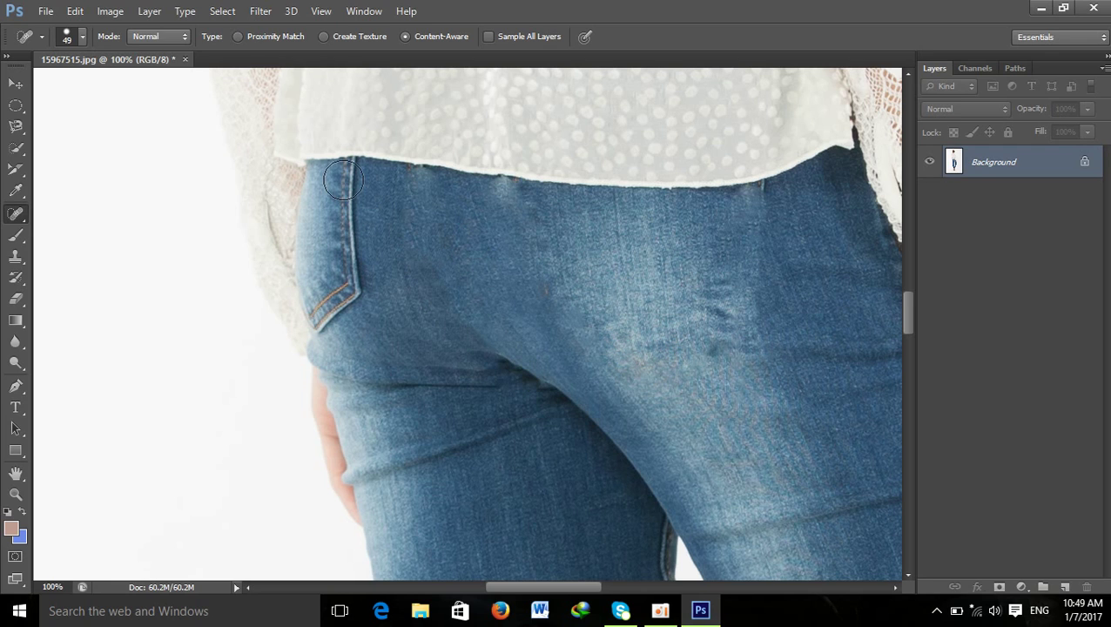
{"action": "mouse_move", "coordinate": [343, 180]}
{"action": "left_mouse_down"}
{"action": "mouse_move", "coordinate": [357, 279]}
{"action": "mouse_move", "coordinate": [313, 320]}
{"action": "left_mouse_up"}
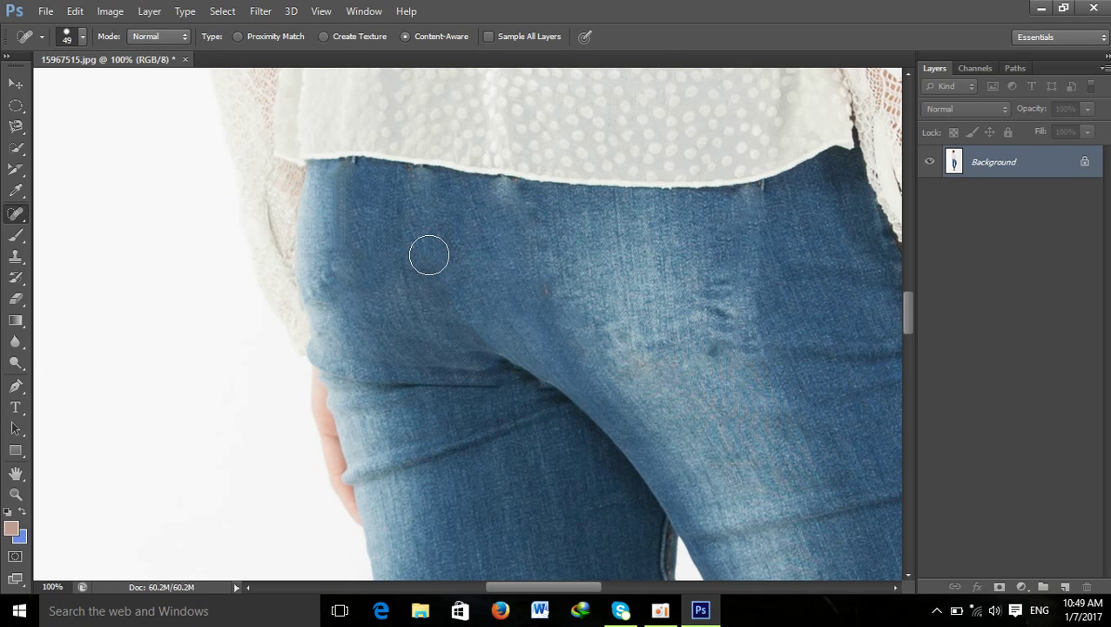
{"action": "key", "text": "alt"}
{"action": "scroll", "coordinate": [428, 257], "scroll_direction": "up", "scroll_amount": 2}
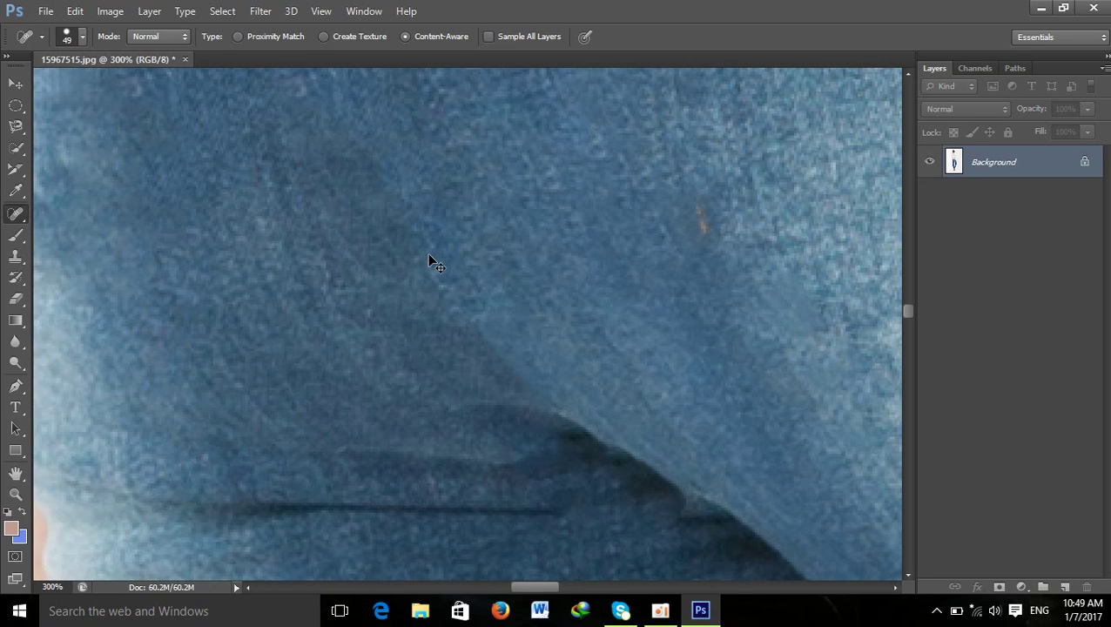
{"action": "scroll", "coordinate": [428, 259], "scroll_direction": "down", "scroll_amount": 2}
{"action": "scroll", "coordinate": [428, 259], "scroll_direction": "down", "scroll_amount": 2}
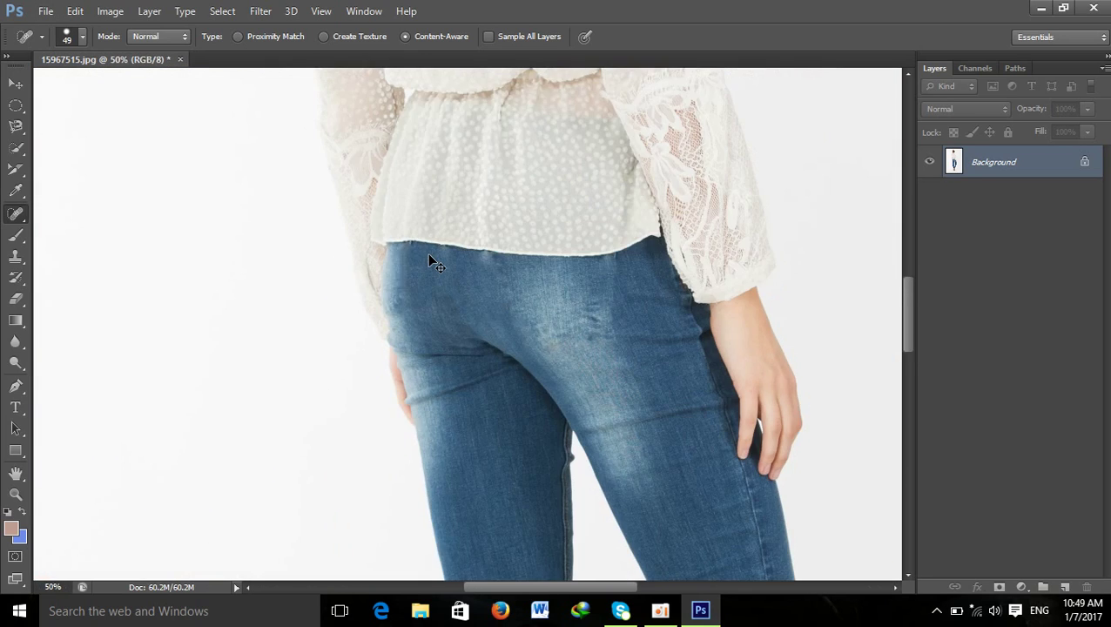
{"action": "scroll", "coordinate": [429, 260], "scroll_direction": "down", "scroll_amount": 1}
{"action": "scroll", "coordinate": [428, 259], "scroll_direction": "up", "scroll_amount": 1}
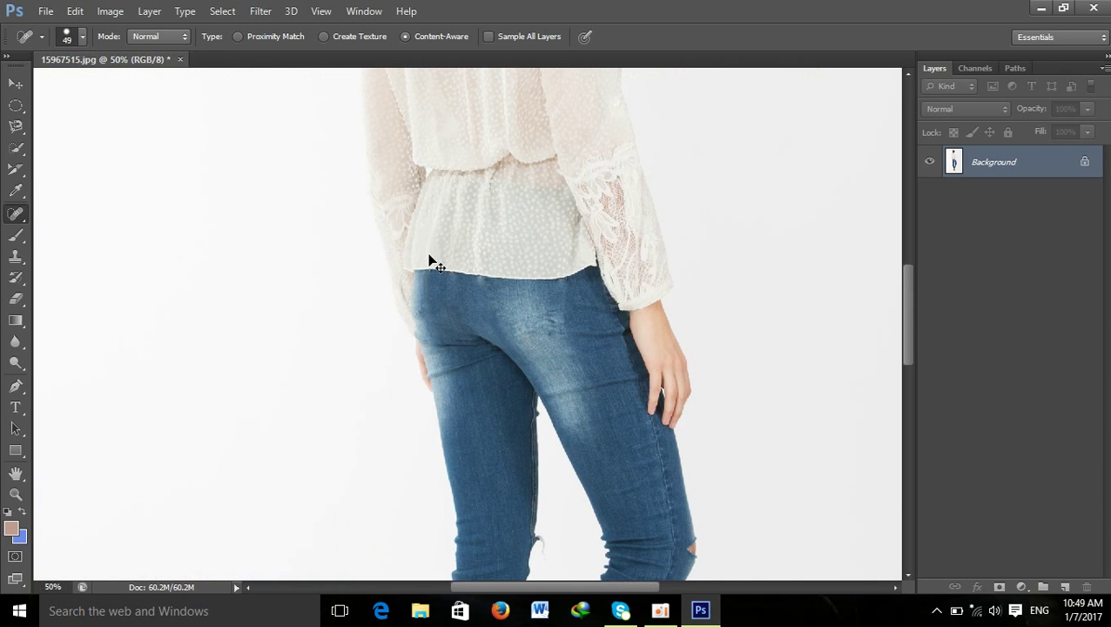
{"action": "scroll", "coordinate": [428, 259], "scroll_direction": "up", "scroll_amount": 1}
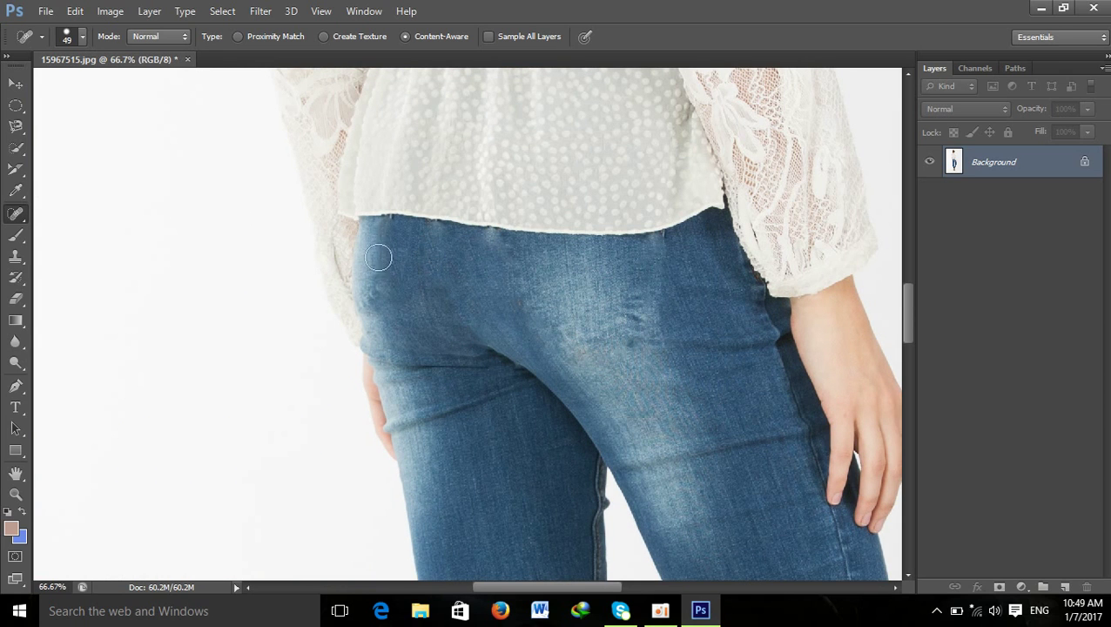
{"action": "right_click", "coordinate": [13, 218]}
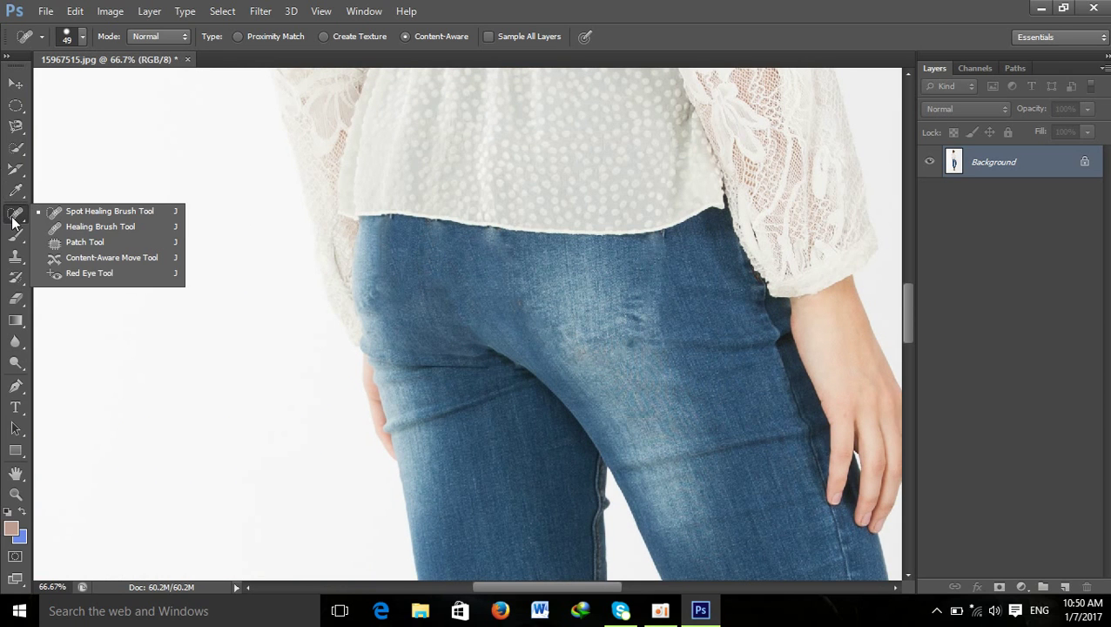
Switch to the Healing Brush, dismiss the source-point warning, and duplicate Background as Layer 1
{"action": "left_click", "coordinate": [85, 228]}
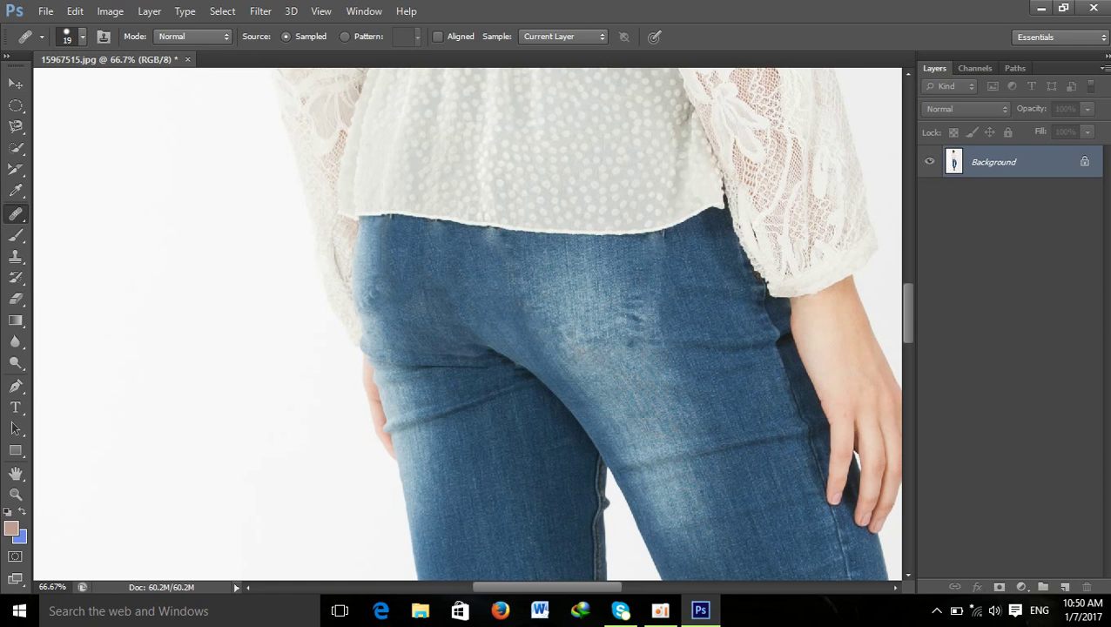
{"action": "left_click", "coordinate": [652, 296]}
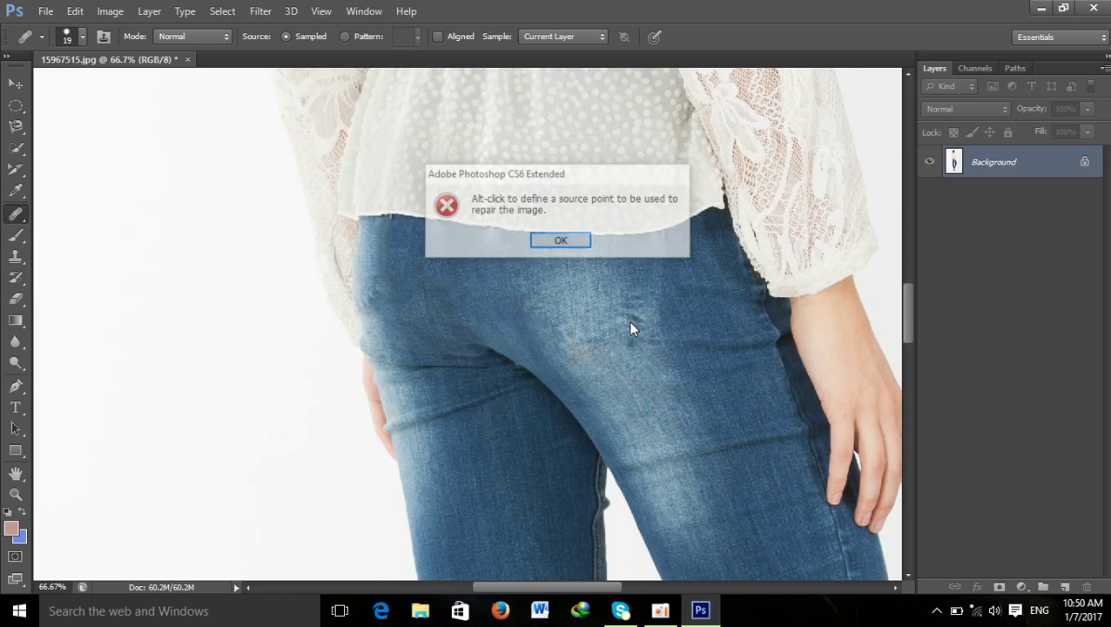
{"action": "left_click", "coordinate": [557, 238]}
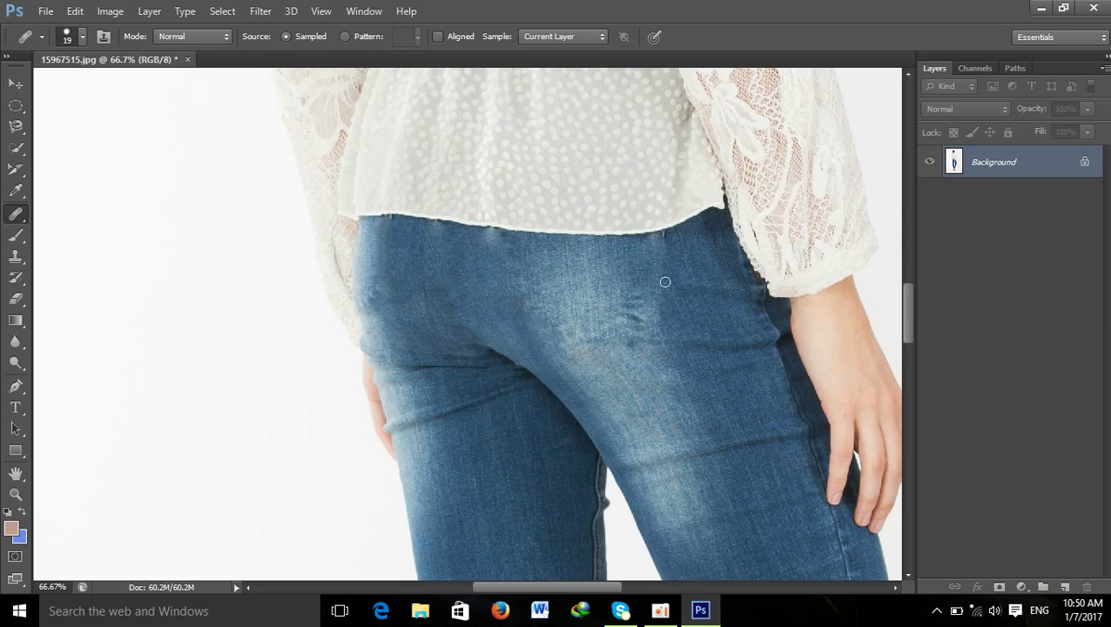
{"action": "key", "text": "ctrl+j"}
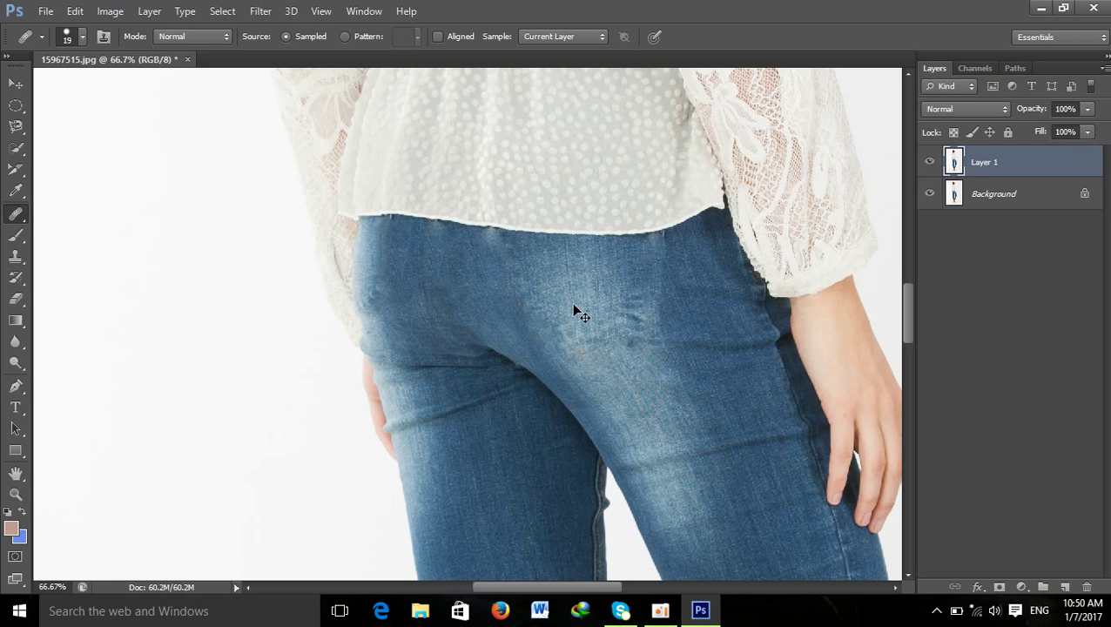
{"action": "left_click", "coordinate": [652, 340]}
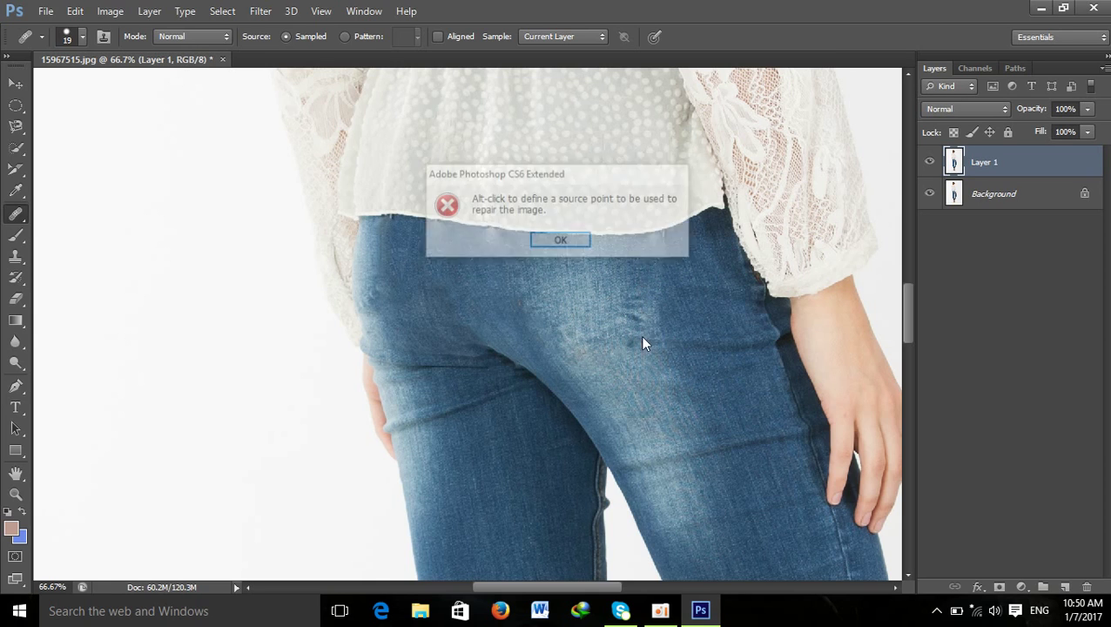
{"action": "right_click", "coordinate": [16, 214]}
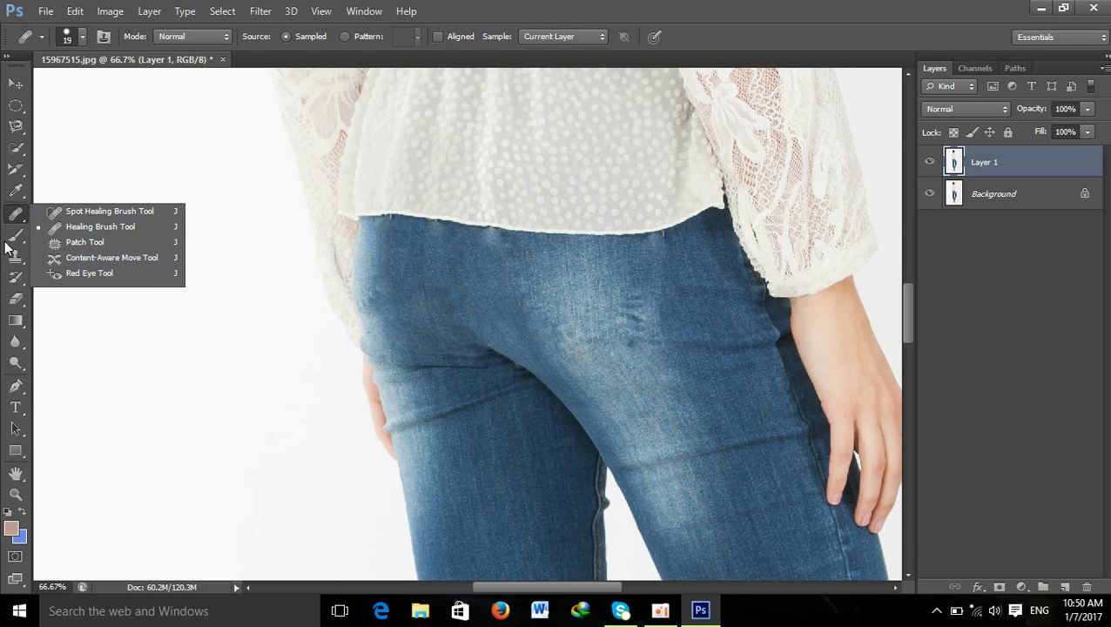
Outline areas of the jeans with the Patch Tool and drag them onto clean denim
{"action": "left_click", "coordinate": [99, 242]}
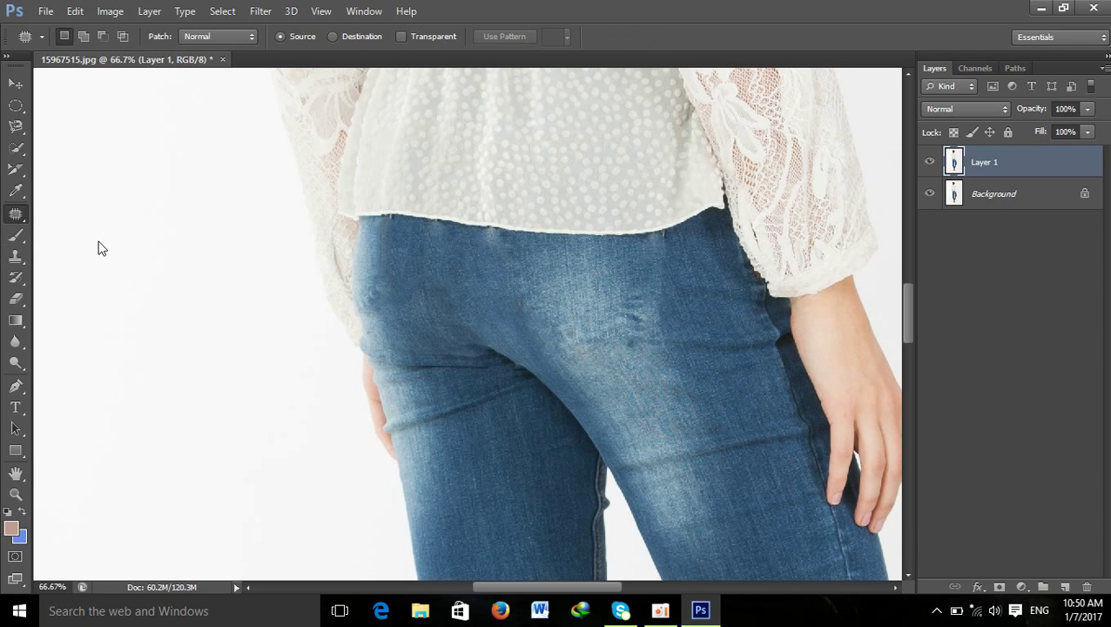
{"action": "mouse_move", "coordinate": [549, 300]}
{"action": "left_mouse_down"}
{"action": "mouse_move", "coordinate": [461, 302]}
{"action": "mouse_move", "coordinate": [434, 341]}
{"action": "left_mouse_up"}
{"action": "left_click", "coordinate": [426, 368]}
{"action": "mouse_move", "coordinate": [426, 302]}
{"action": "left_mouse_down"}
{"action": "mouse_move", "coordinate": [488, 300]}
{"action": "mouse_move", "coordinate": [435, 279]}
{"action": "left_mouse_up"}
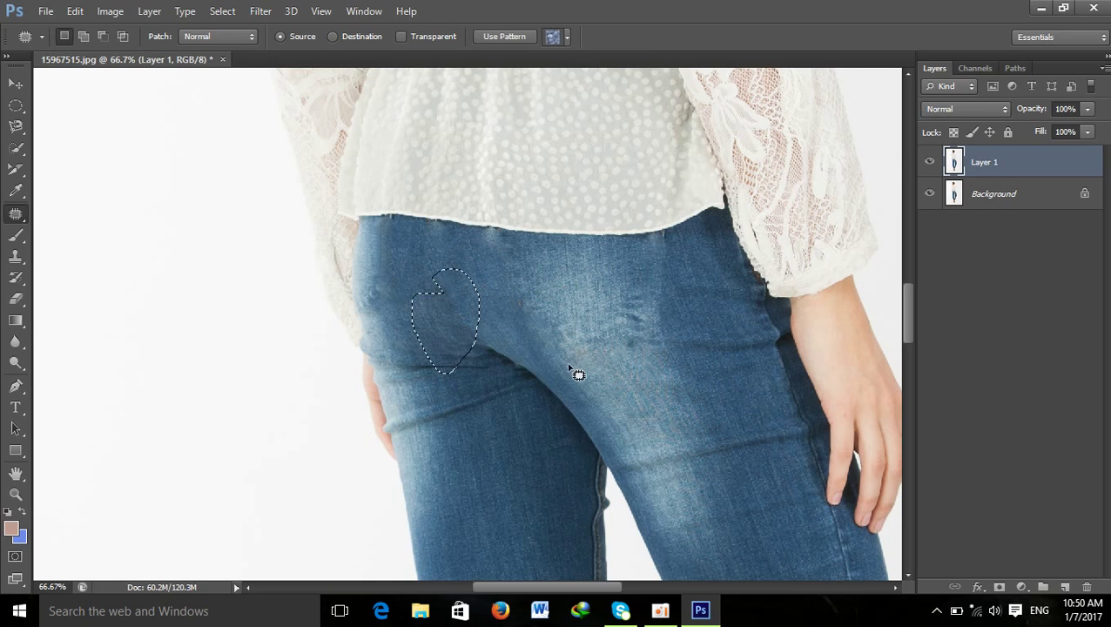
{"action": "left_click_drag", "start_coordinate": [627, 233], "coordinate": [638, 296]}
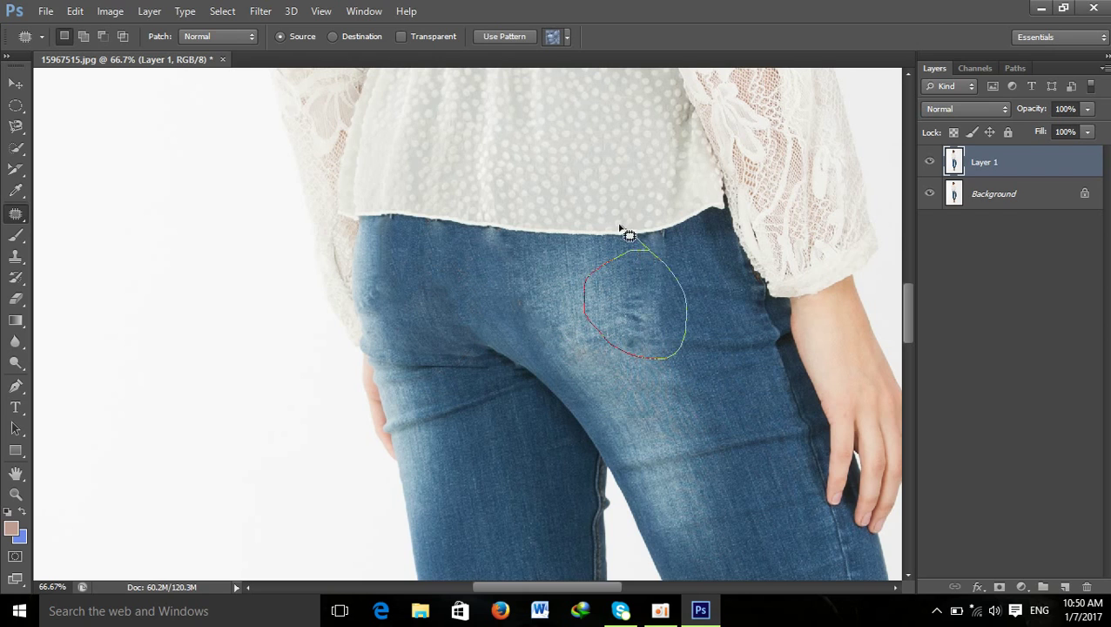
{"action": "mouse_move", "coordinate": [522, 255]}
{"action": "left_mouse_down"}
{"action": "mouse_move", "coordinate": [579, 301]}
{"action": "mouse_move", "coordinate": [401, 283]}
{"action": "left_mouse_up"}
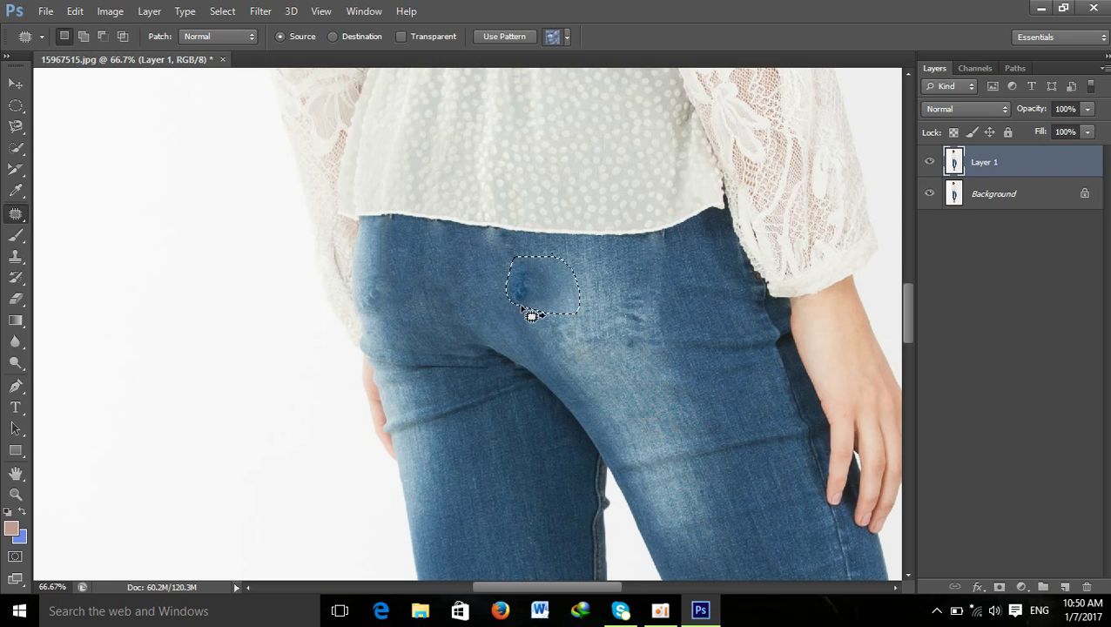
{"action": "left_click_drag", "start_coordinate": [551, 303], "coordinate": [410, 300]}
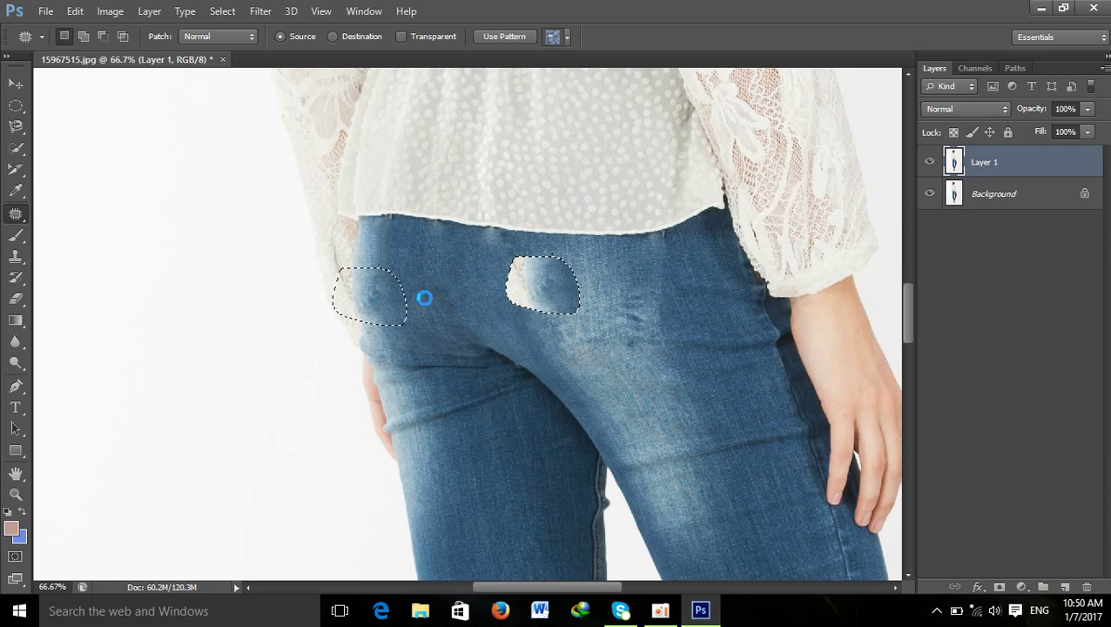
{"action": "left_click_drag", "start_coordinate": [557, 303], "coordinate": [402, 289]}
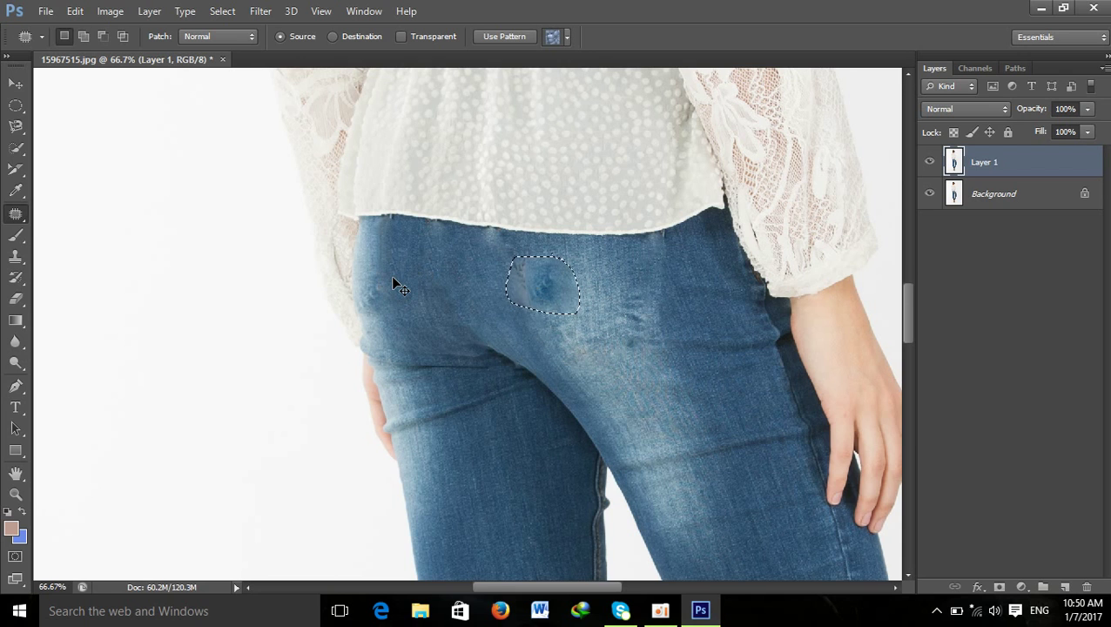
{"action": "key", "text": "ctrl+plus"}
{"action": "key", "text": "ctrl+plus"}
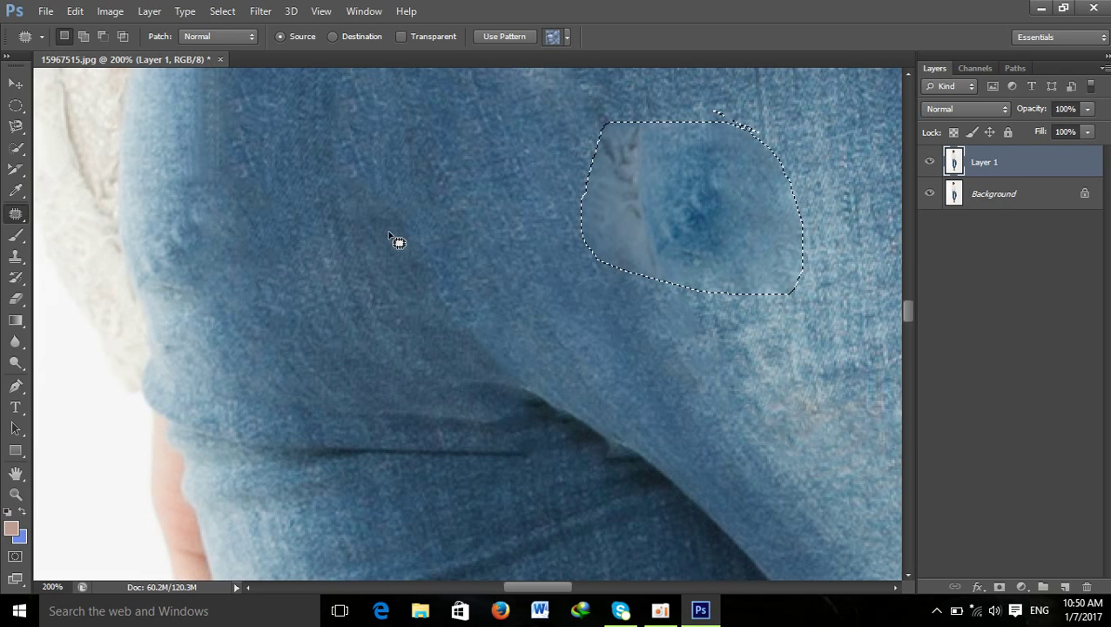
{"action": "mouse_move", "coordinate": [372, 186]}
{"action": "left_mouse_down"}
{"action": "mouse_move", "coordinate": [348, 235]}
{"action": "mouse_move", "coordinate": [370, 188]}
{"action": "left_mouse_up"}
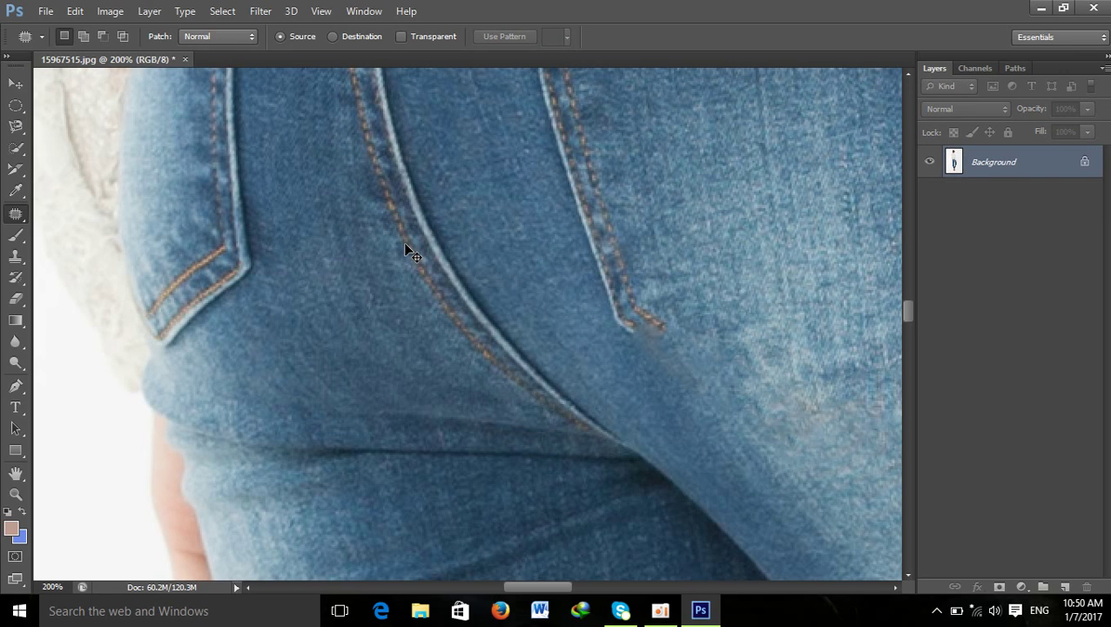
Patch a lower part of the pocket seam with plain denim and deselect
{"action": "mouse_move", "coordinate": [437, 205]}
{"action": "left_mouse_down"}
{"action": "mouse_move", "coordinate": [418, 315]}
{"action": "mouse_move", "coordinate": [447, 217]}
{"action": "left_mouse_up"}
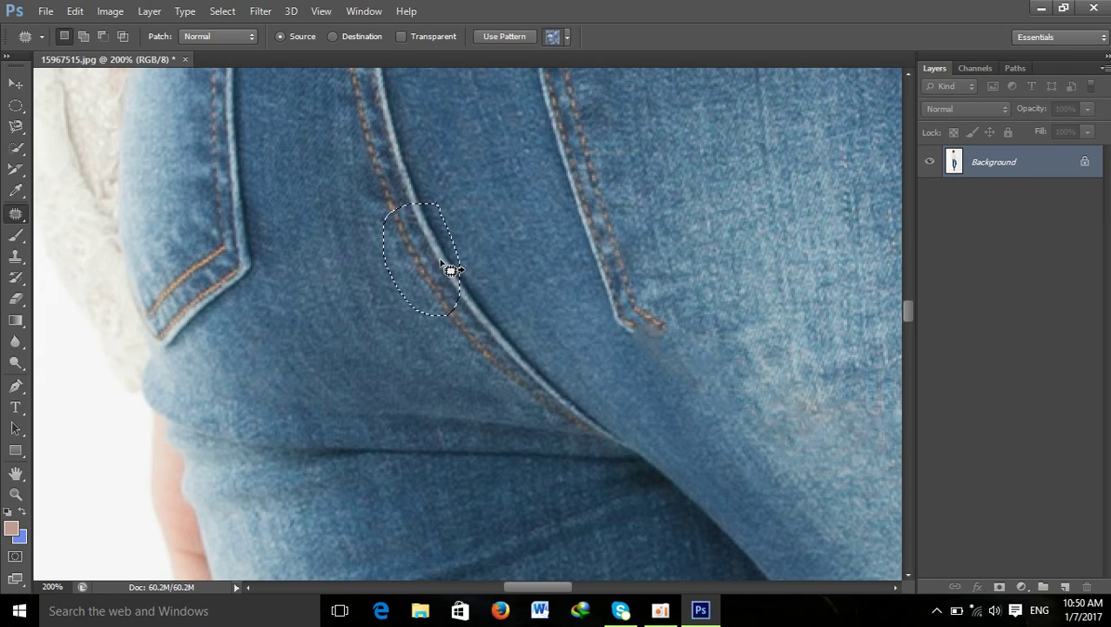
{"action": "left_click_drag", "start_coordinate": [451, 270], "coordinate": [352, 302]}
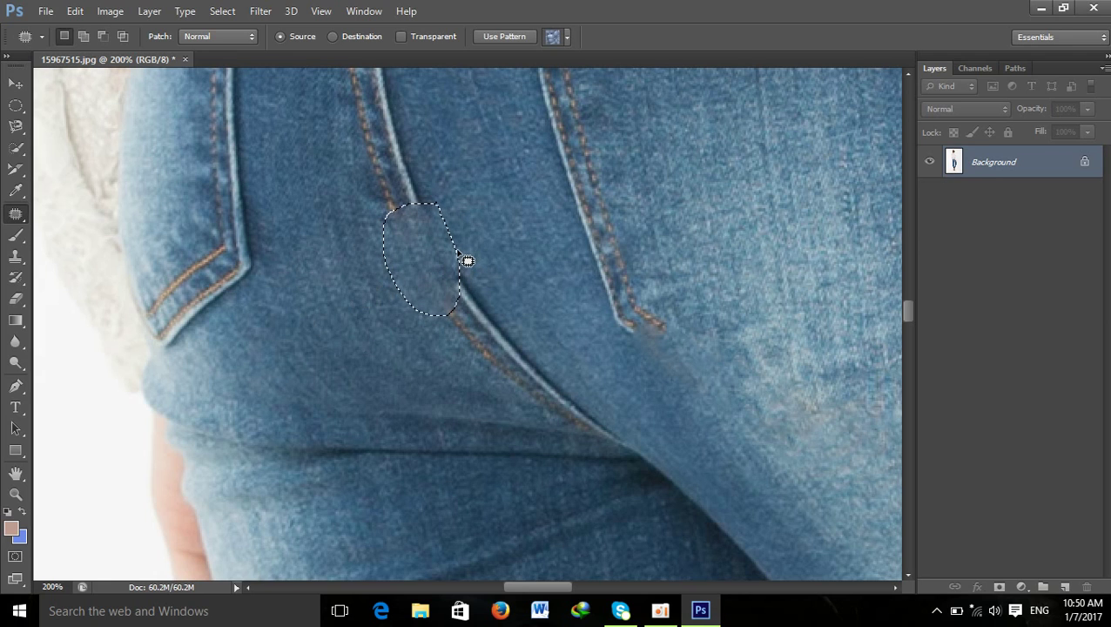
{"action": "key", "text": "ctrl+d"}
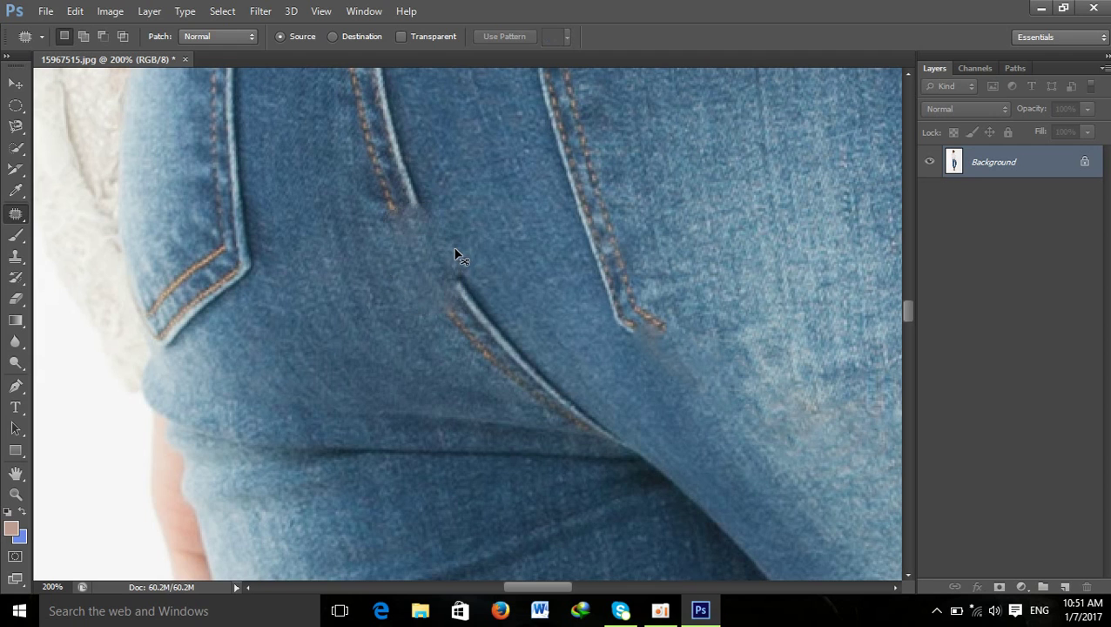
Patch the upper pocket seam near the waistband with nearby denim and deselect
{"action": "left_click_drag", "start_coordinate": [453, 251], "coordinate": [546, 447]}
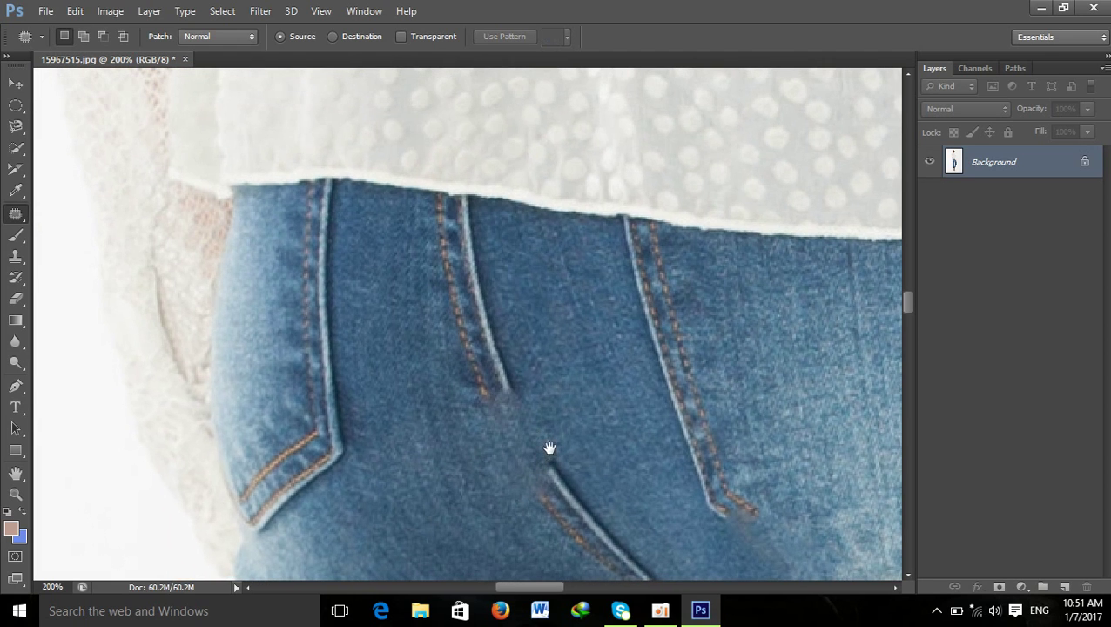
{"action": "mouse_move", "coordinate": [466, 196]}
{"action": "left_mouse_down"}
{"action": "mouse_move", "coordinate": [470, 373]}
{"action": "mouse_move", "coordinate": [497, 421]}
{"action": "mouse_move", "coordinate": [521, 366]}
{"action": "mouse_move", "coordinate": [479, 213]}
{"action": "left_mouse_up"}
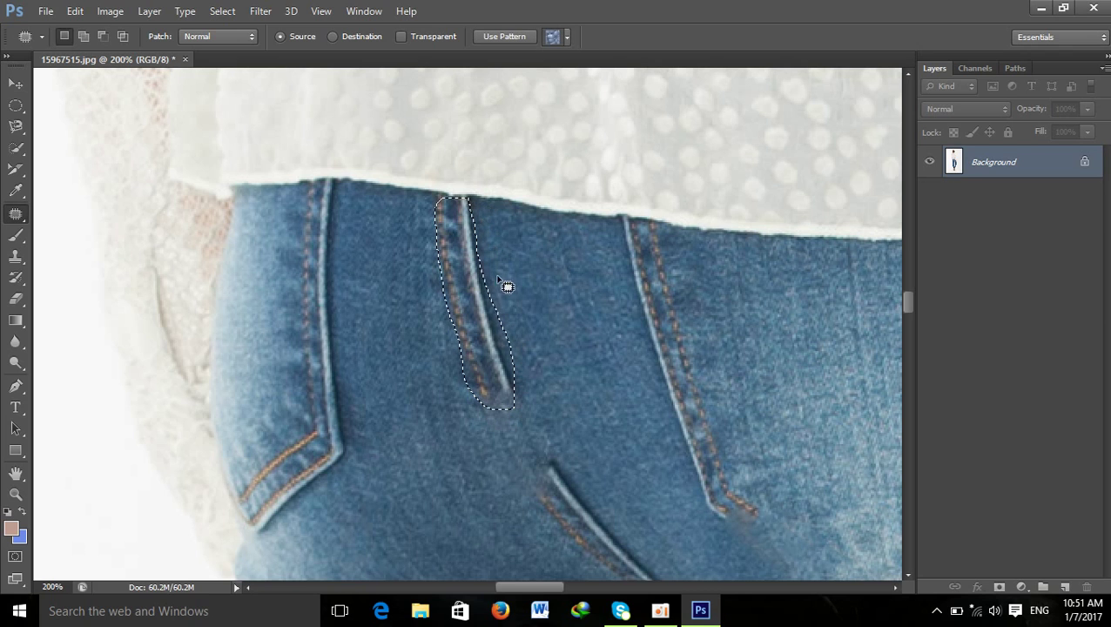
{"action": "mouse_move", "coordinate": [481, 300]}
{"action": "left_mouse_down"}
{"action": "mouse_move", "coordinate": [537, 329]}
{"action": "mouse_move", "coordinate": [557, 319]}
{"action": "left_mouse_up"}
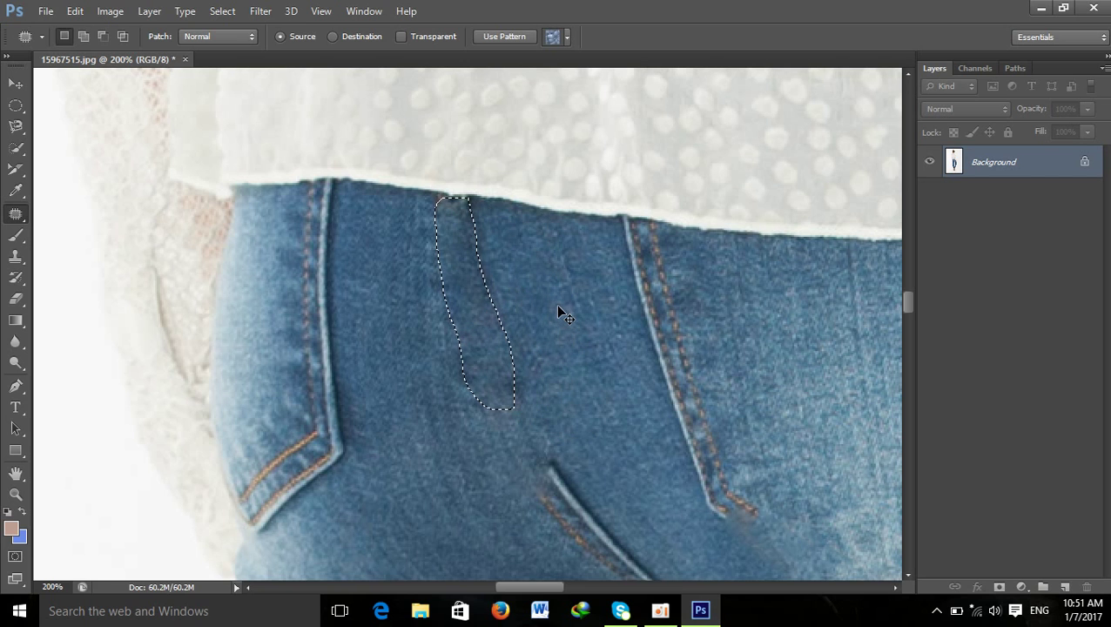
{"action": "key", "text": "ctrl+d"}
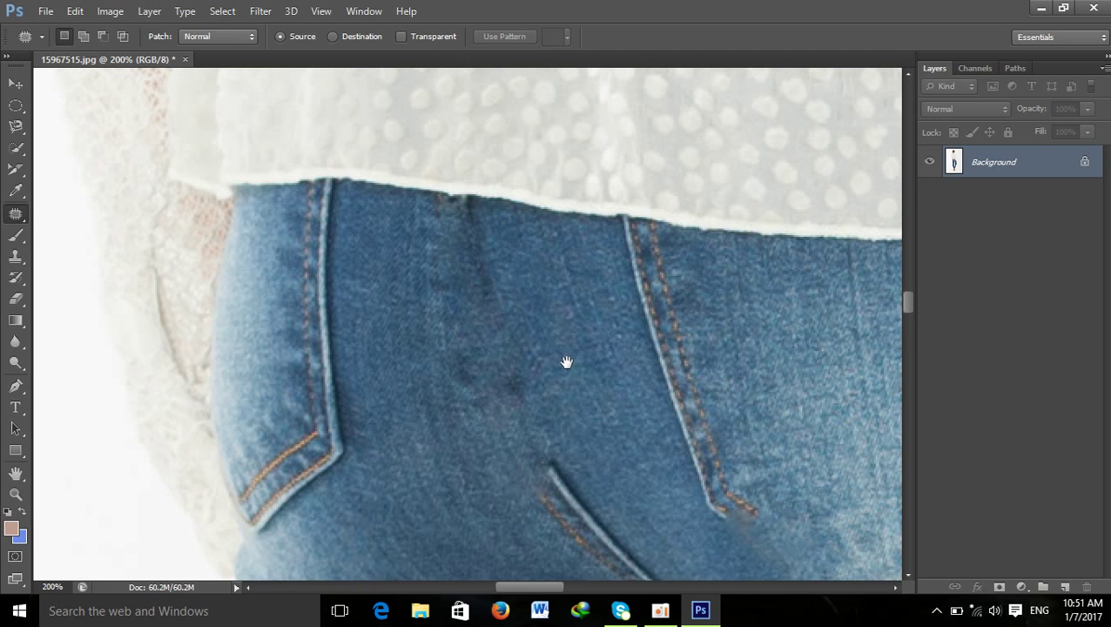
{"action": "left_click_drag", "start_coordinate": [565, 362], "coordinate": [523, 236]}
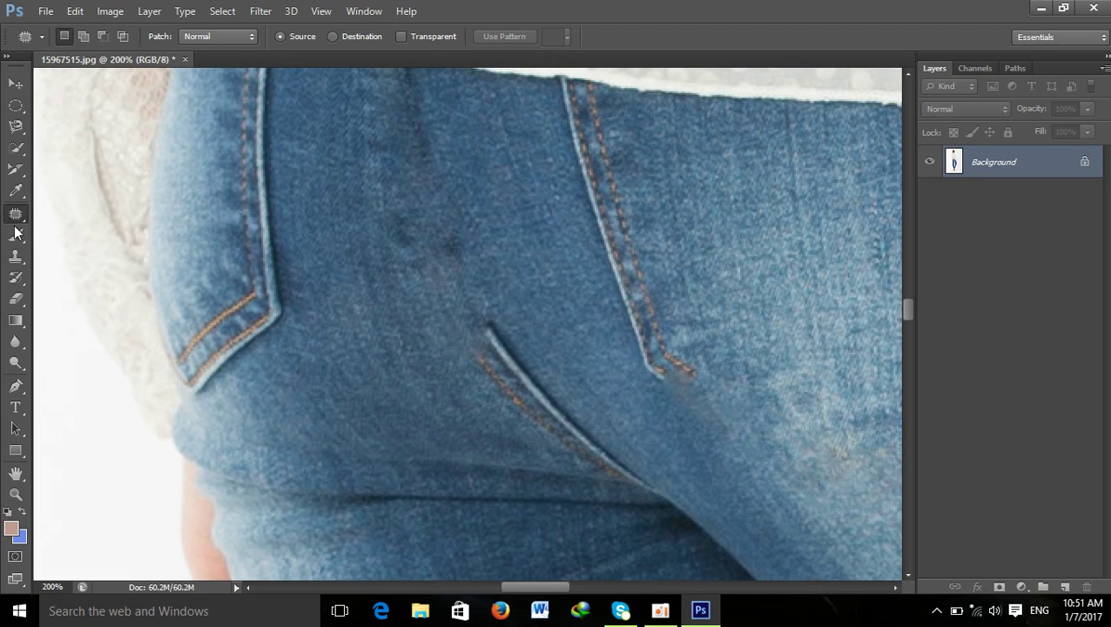
Paint a solid Brush Tool stroke beside the left pocket seam, extending it upward
{"action": "left_click", "coordinate": [26, 229]}
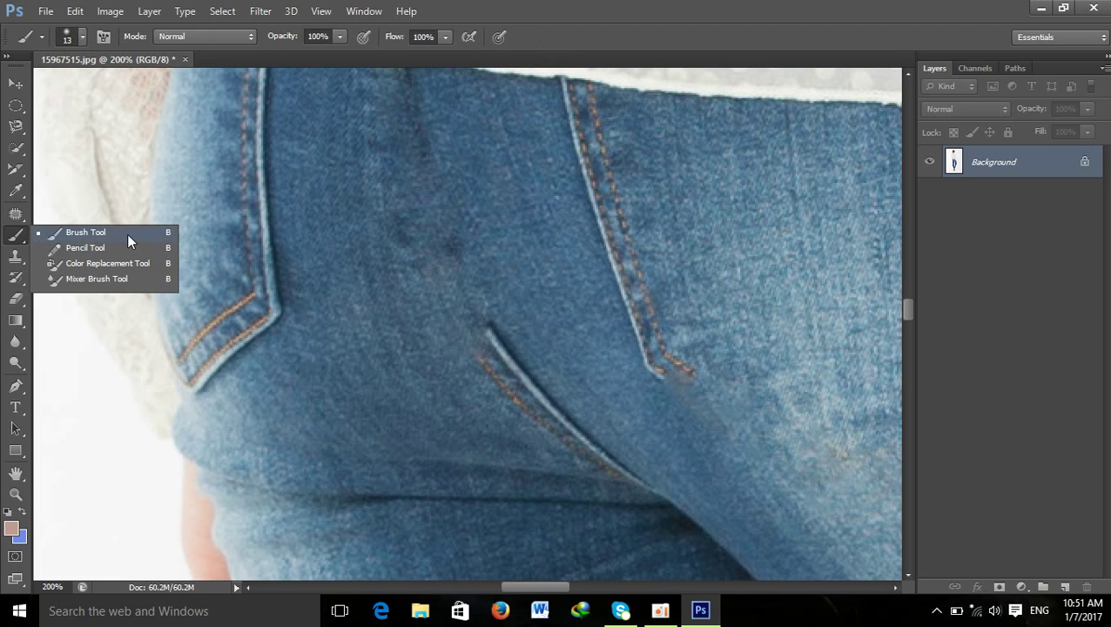
{"action": "left_click", "coordinate": [127, 233]}
{"action": "mouse_move", "coordinate": [256, 189]}
{"action": "left_mouse_down"}
{"action": "mouse_move", "coordinate": [275, 284]}
{"action": "mouse_move", "coordinate": [269, 318]}
{"action": "left_mouse_up"}
{"action": "right_click", "coordinate": [15, 237]}
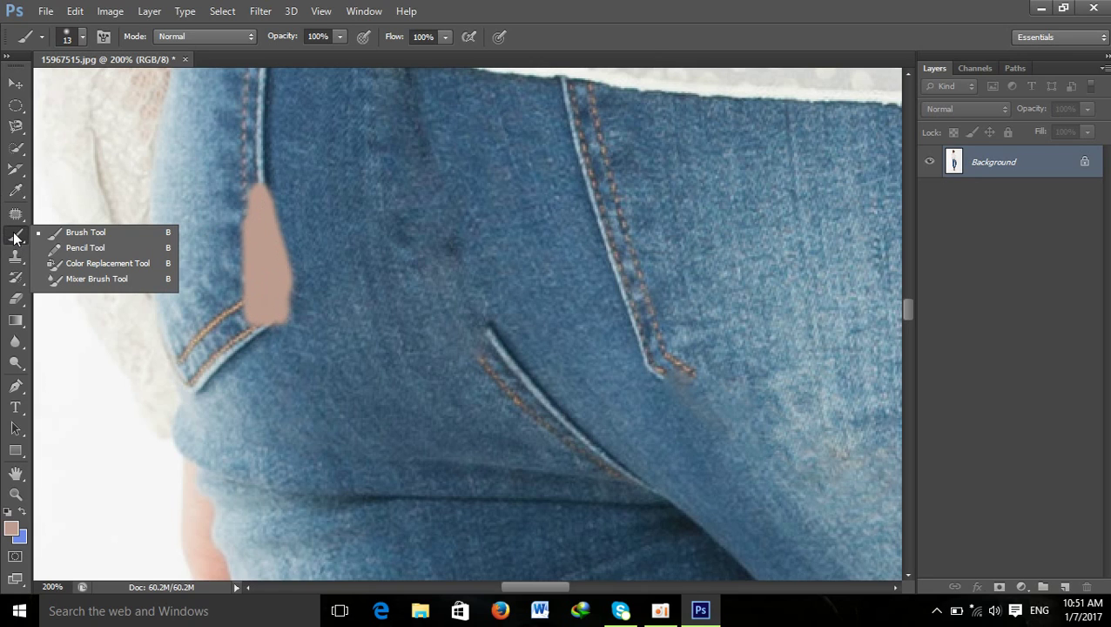
{"action": "left_click", "coordinate": [99, 236]}
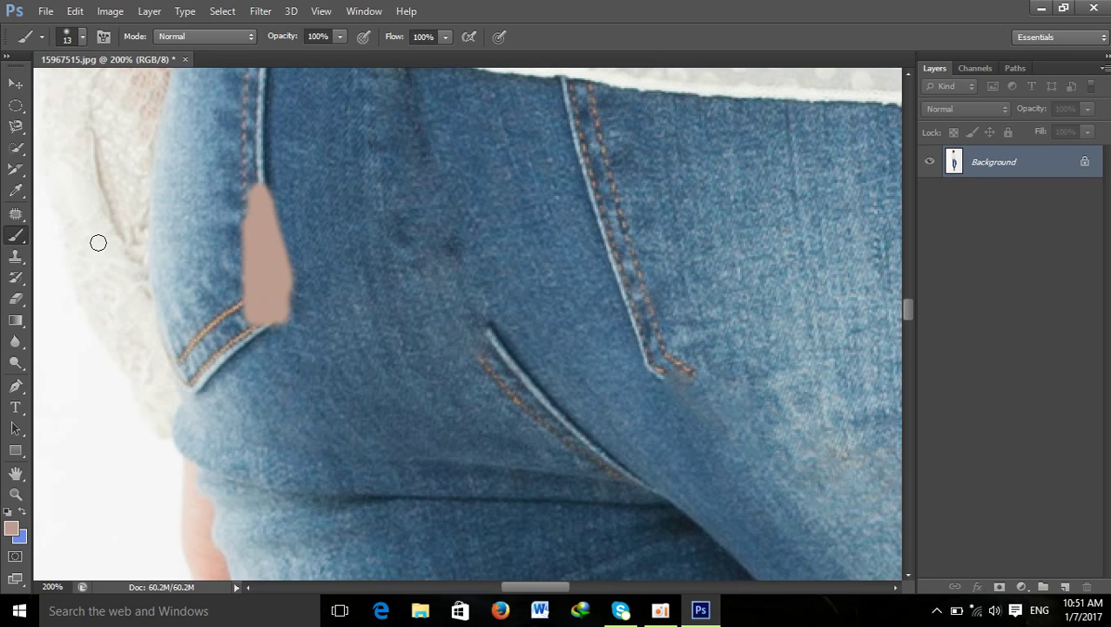
{"action": "mouse_move", "coordinate": [229, 111]}
{"action": "left_mouse_down"}
{"action": "mouse_move", "coordinate": [252, 214]}
{"action": "mouse_move", "coordinate": [258, 185]}
{"action": "left_mouse_up"}
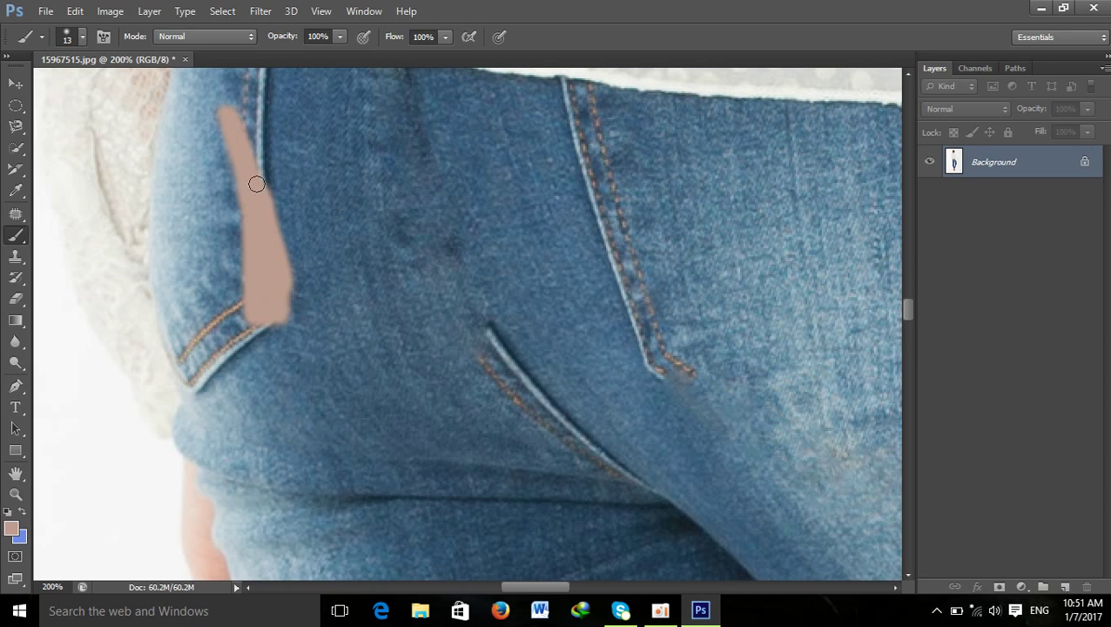
{"action": "right_click", "coordinate": [15, 235]}
{"action": "left_click", "coordinate": [80, 261]}
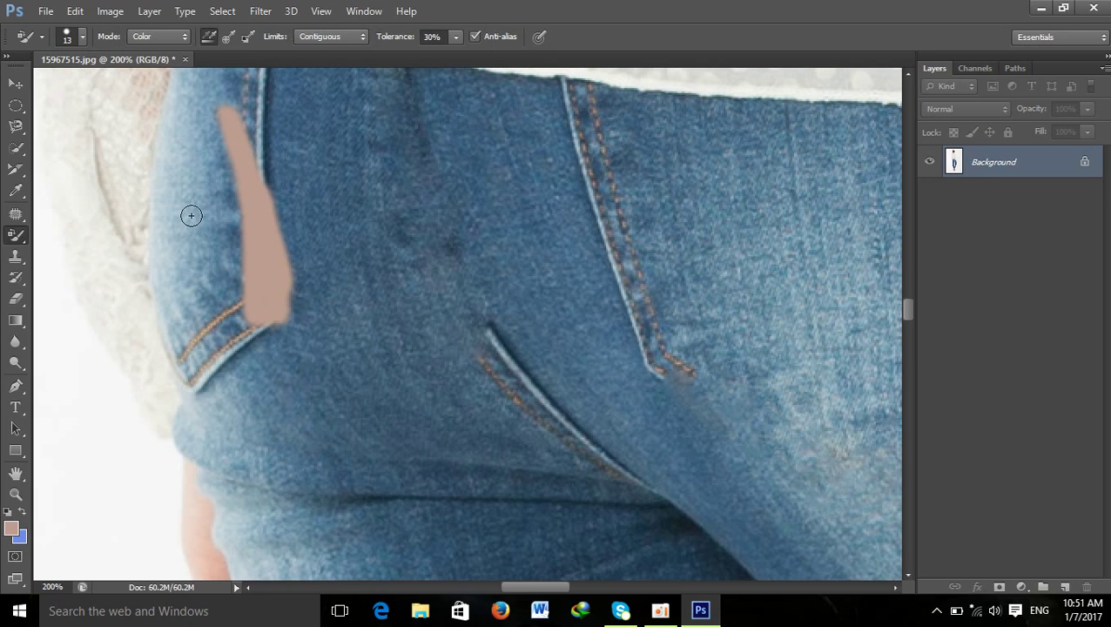
Recolour brown zigzags, a C-curve, lines and a loop across the back pockets
{"action": "mouse_move", "coordinate": [190, 214]}
{"action": "left_mouse_down"}
{"action": "mouse_move", "coordinate": [219, 366]}
{"action": "mouse_move", "coordinate": [232, 285]}
{"action": "mouse_move", "coordinate": [317, 261]}
{"action": "left_mouse_up"}
{"action": "mouse_move", "coordinate": [384, 241]}
{"action": "left_mouse_down"}
{"action": "mouse_move", "coordinate": [464, 331]}
{"action": "mouse_move", "coordinate": [491, 328]}
{"action": "mouse_move", "coordinate": [515, 390]}
{"action": "mouse_move", "coordinate": [479, 372]}
{"action": "left_mouse_up"}
{"action": "mouse_move", "coordinate": [482, 206]}
{"action": "left_mouse_down"}
{"action": "mouse_move", "coordinate": [565, 280]}
{"action": "mouse_move", "coordinate": [558, 210]}
{"action": "left_mouse_up"}
{"action": "left_click_drag", "start_coordinate": [496, 254], "coordinate": [517, 263]}
{"action": "left_click_drag", "start_coordinate": [566, 375], "coordinate": [567, 535]}
{"action": "left_click_drag", "start_coordinate": [608, 270], "coordinate": [618, 383]}
{"action": "left_click_drag", "start_coordinate": [628, 295], "coordinate": [676, 228]}
{"action": "left_click_drag", "start_coordinate": [567, 204], "coordinate": [639, 168]}
Zoom out with Ctrl+minus to see the whole figure at 50%
{"action": "key", "text": "ctrl+minus"}
{"action": "key", "text": "ctrl+minus"}
{"action": "key", "text": "ctrl+minus"}
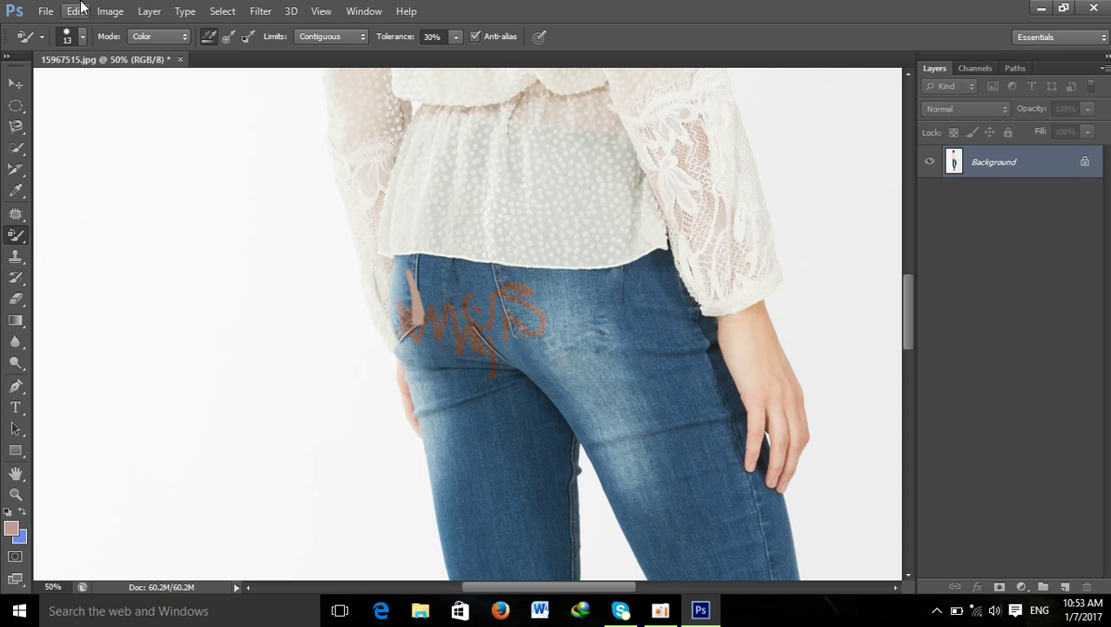
With the Clone Stamp Tool, zoom in and clone plain denim over the light seam highlight
{"action": "left_click", "coordinate": [660, 610]}
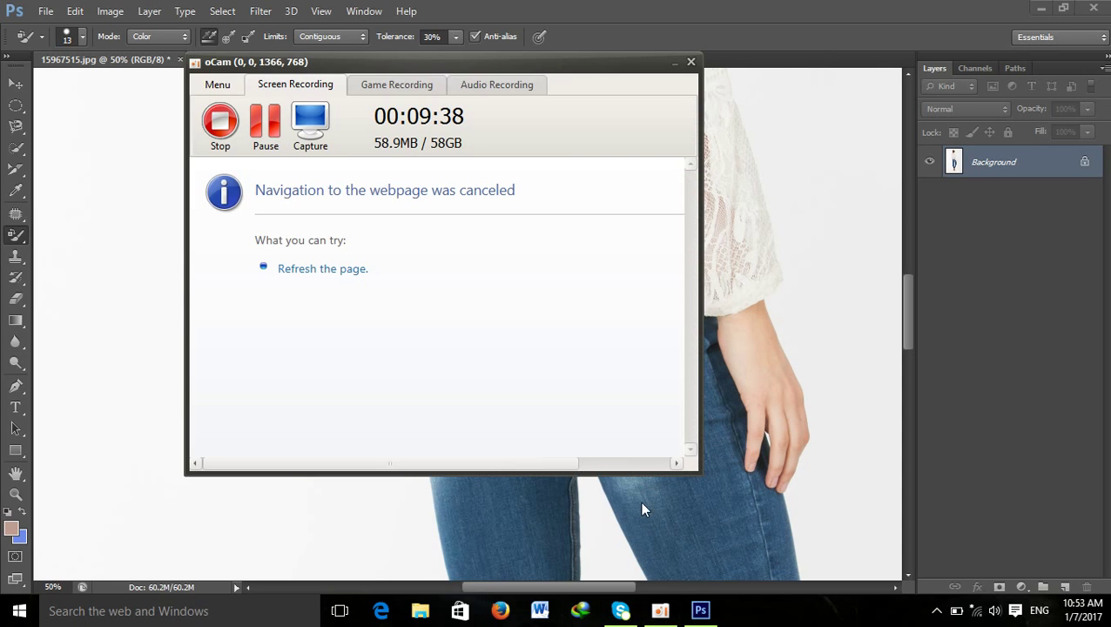
{"action": "left_click", "coordinate": [675, 62]}
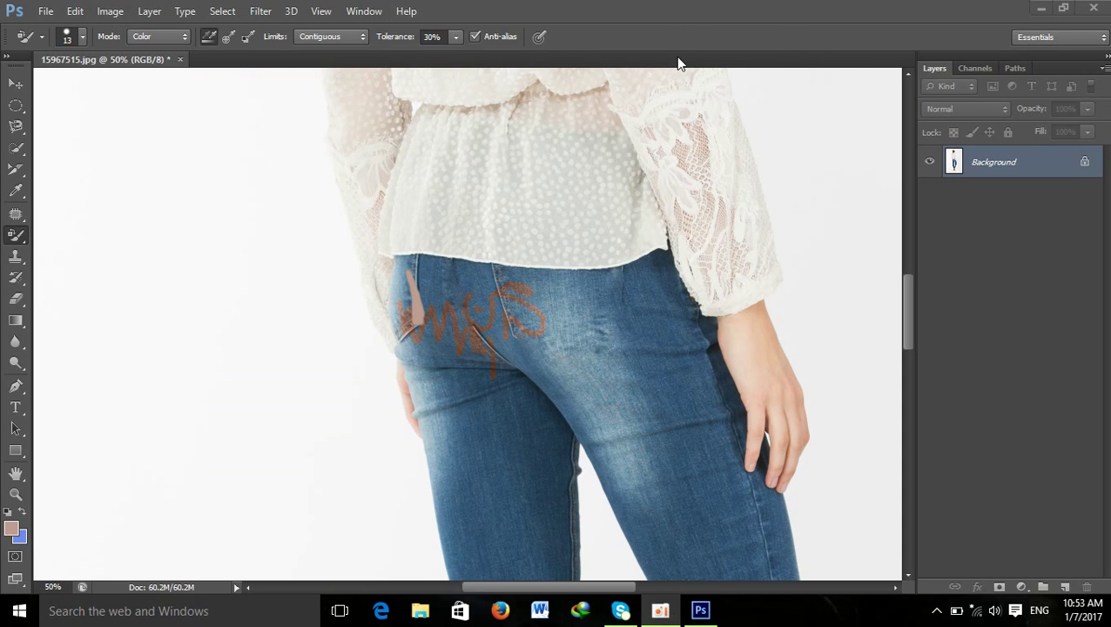
{"action": "left_click", "coordinate": [16, 256]}
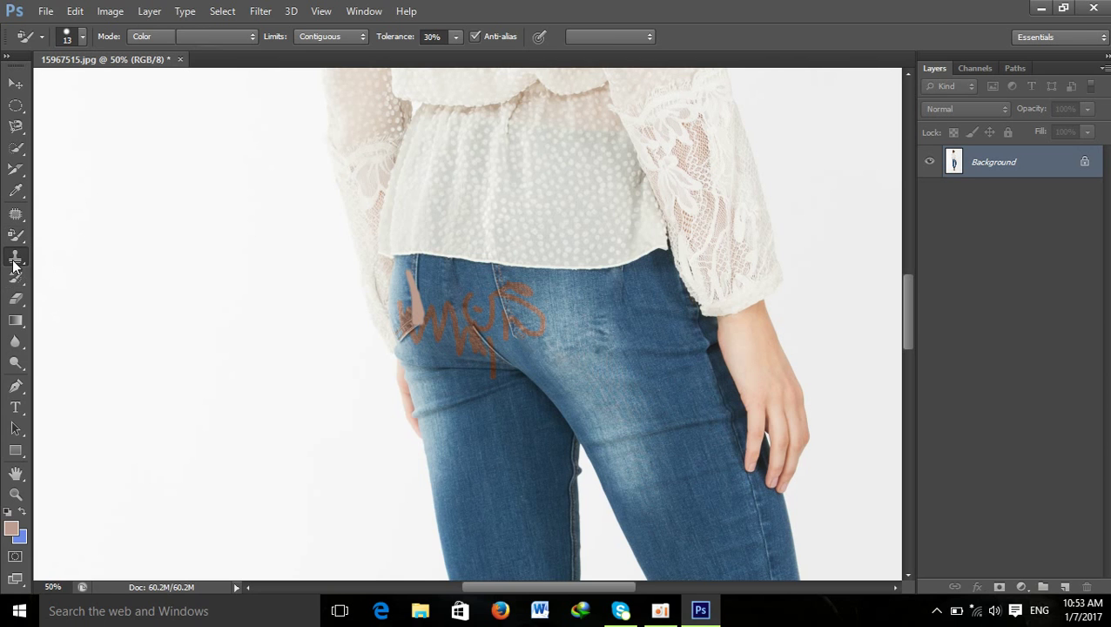
{"action": "left_click", "coordinate": [77, 255]}
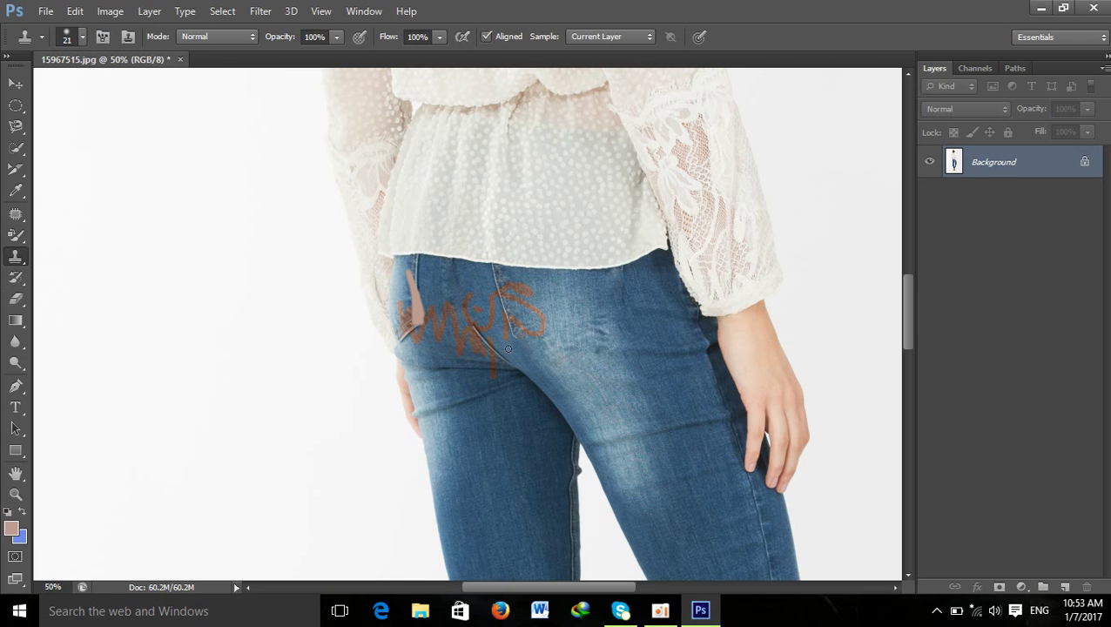
{"action": "scroll", "coordinate": [498, 354], "scroll_direction": "up", "scroll_amount": 2}
{"action": "scroll", "coordinate": [498, 354], "scroll_direction": "up", "scroll_amount": 4}
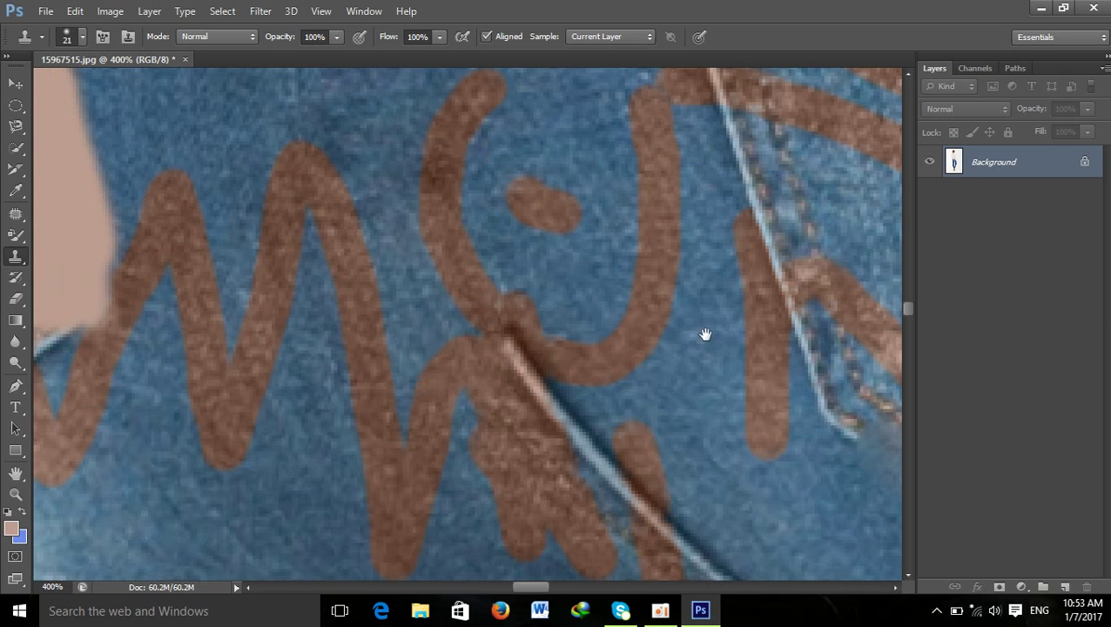
{"action": "left_click_drag", "start_coordinate": [707, 335], "coordinate": [370, 7]}
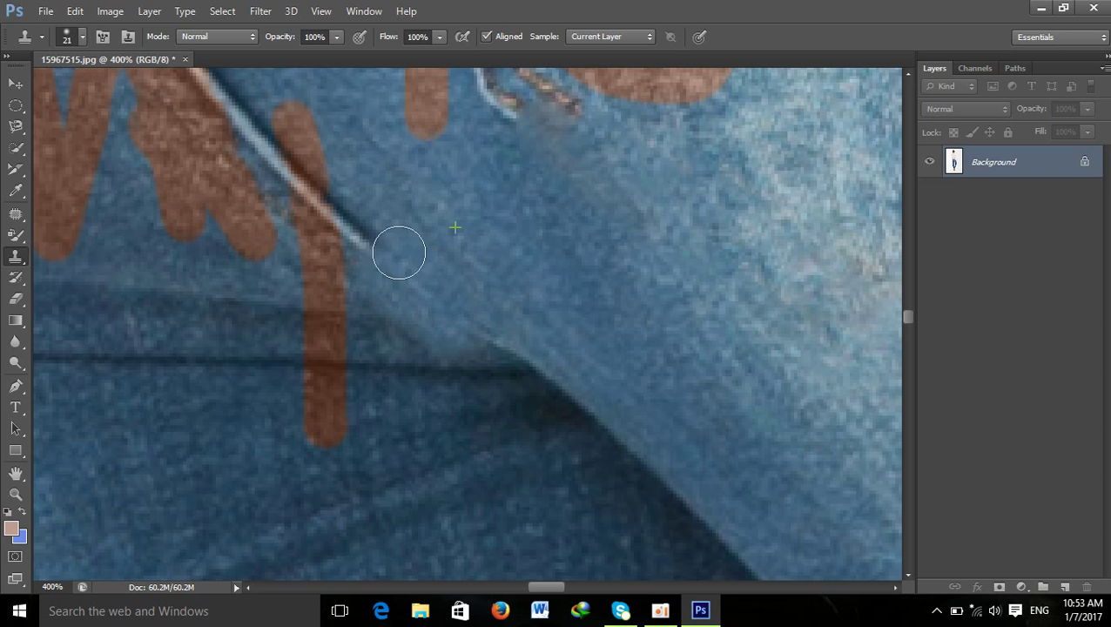
{"action": "mouse_move", "coordinate": [453, 235]}
{"action": "left_mouse_down"}
{"action": "mouse_move", "coordinate": [522, 296]}
{"action": "mouse_move", "coordinate": [595, 322]}
{"action": "mouse_move", "coordinate": [516, 318]}
{"action": "mouse_move", "coordinate": [404, 205]}
{"action": "left_mouse_up"}
{"action": "left_click_drag", "start_coordinate": [489, 252], "coordinate": [676, 401]}
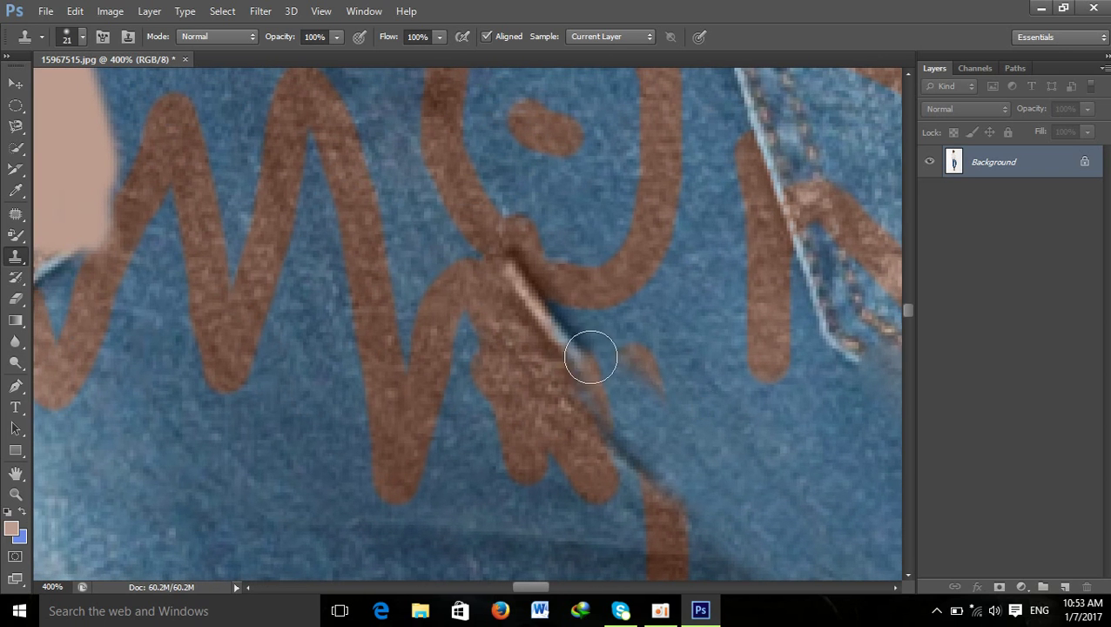
{"action": "left_click_drag", "start_coordinate": [588, 359], "coordinate": [496, 238]}
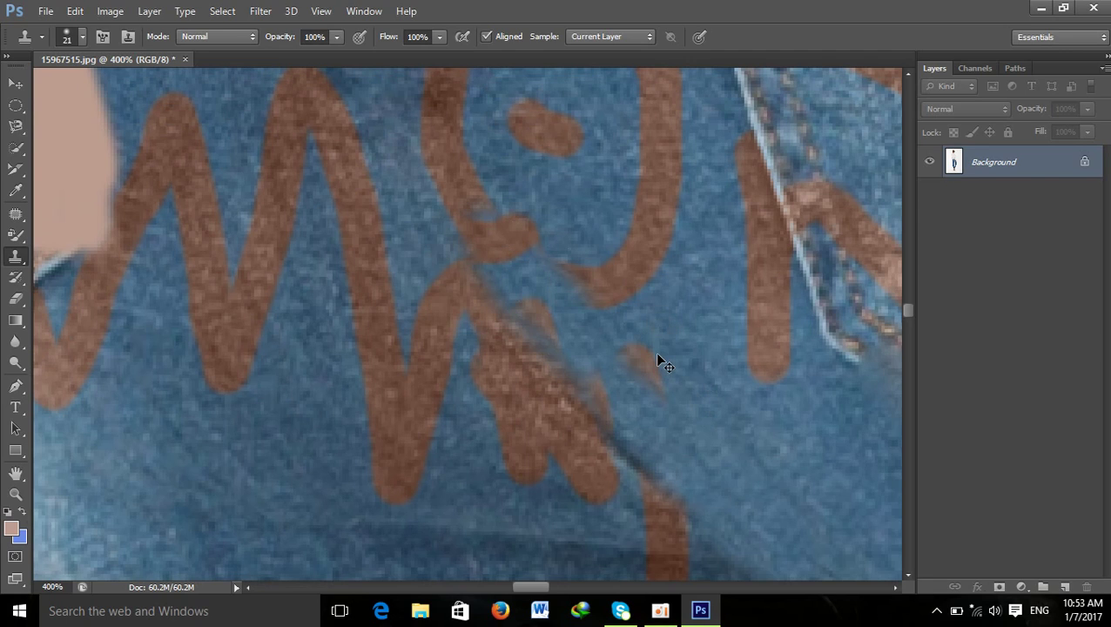